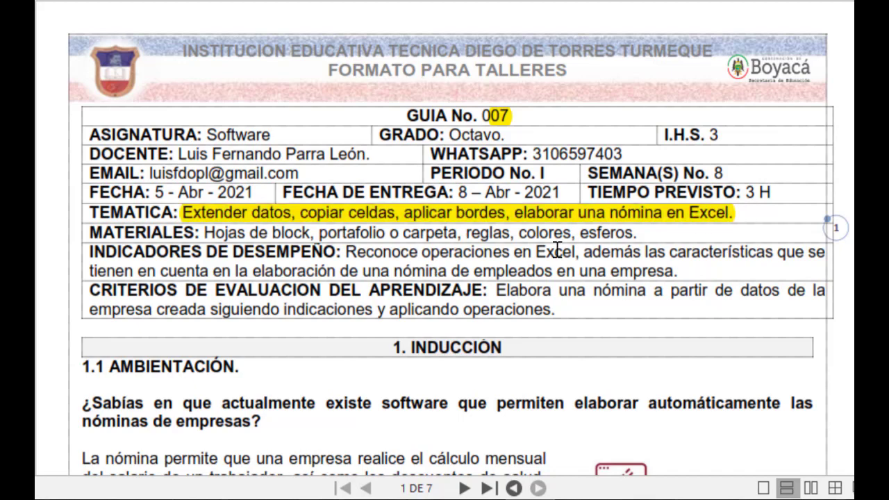
# Highlight the bold question about payroll software in section 1.1 and the program name NGSOFT DE PWC in the paragraph below
pyautogui.scroll(-3, 556, 248)
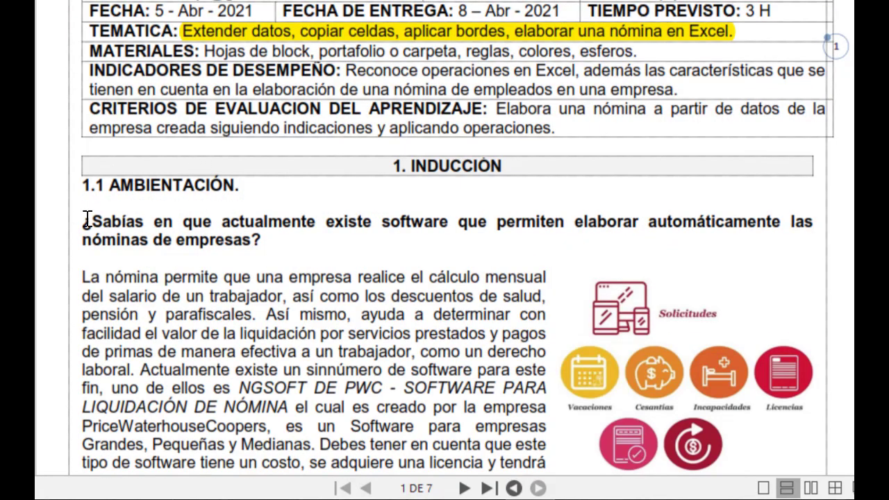
pyautogui.moveTo(89, 224); pyautogui.dragTo(808, 242)
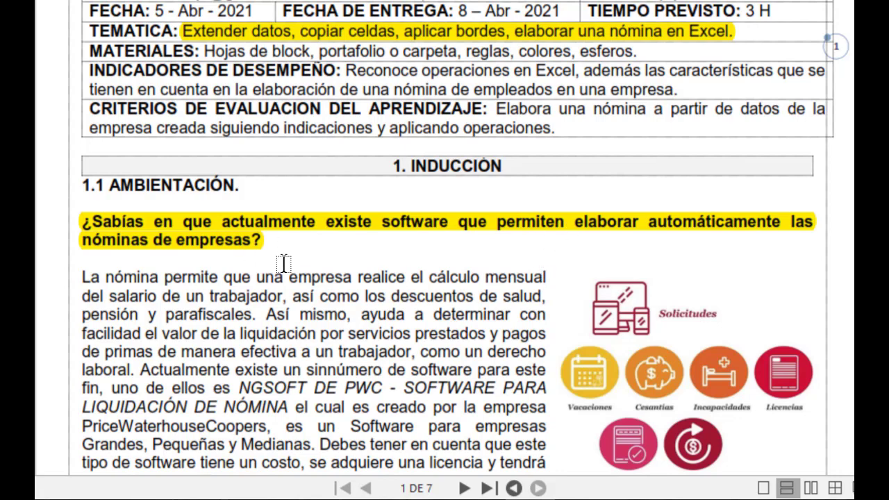
pyautogui.scroll(-3, 283, 264)
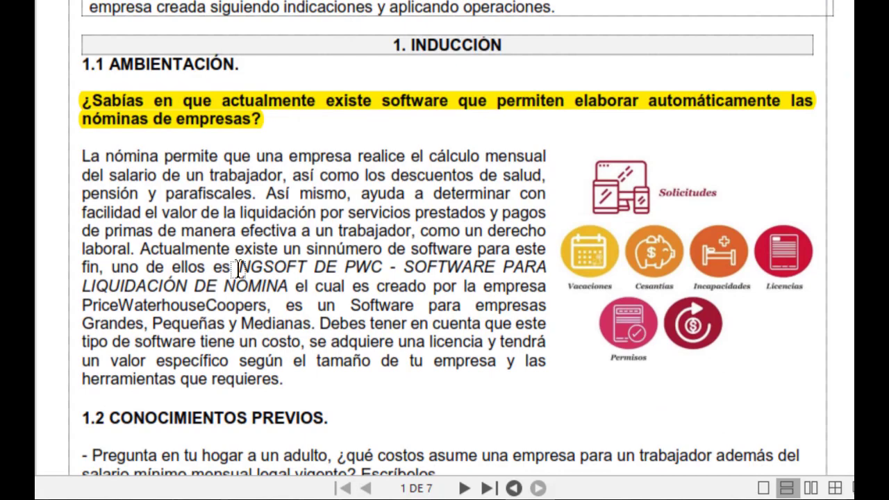
pyautogui.moveTo(238, 266); pyautogui.dragTo(382, 271)
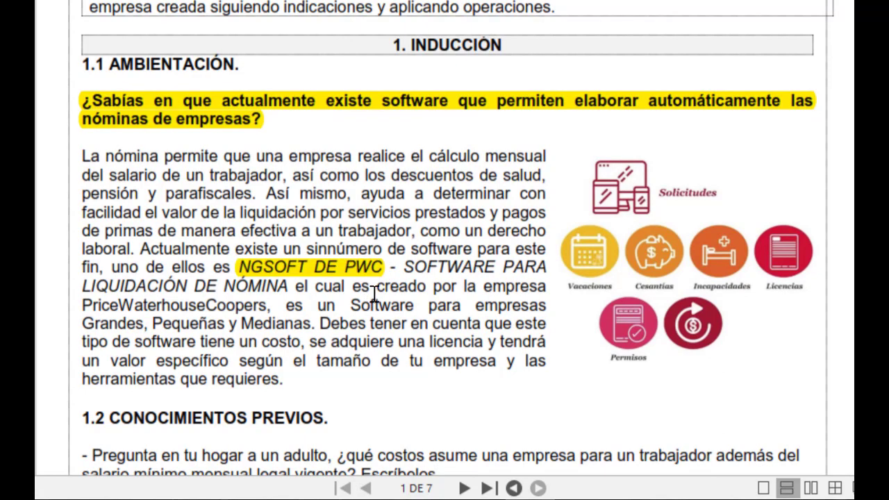
# Highlight the question under section 1.2 CONOCIMIENTOS PREVIOS and the heading 1.3 INFORMACIÓN
pyautogui.scroll(-5, 376, 293)
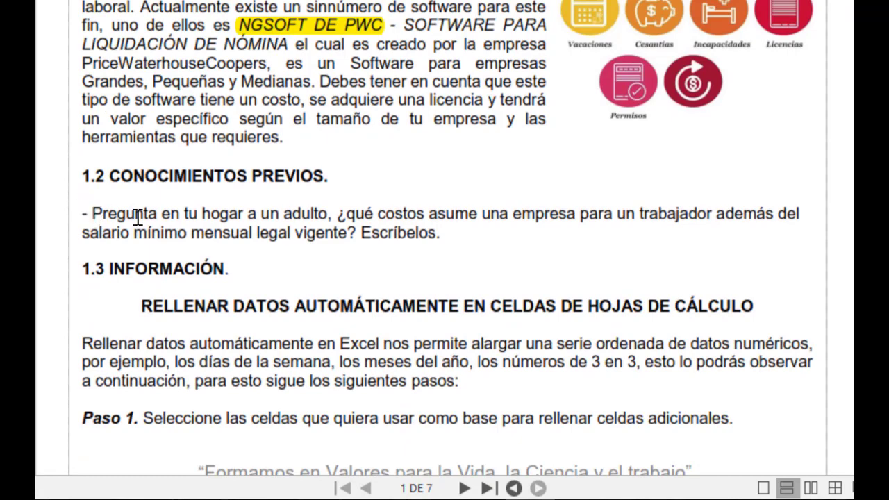
pyautogui.moveTo(92, 215); pyautogui.dragTo(440, 243)
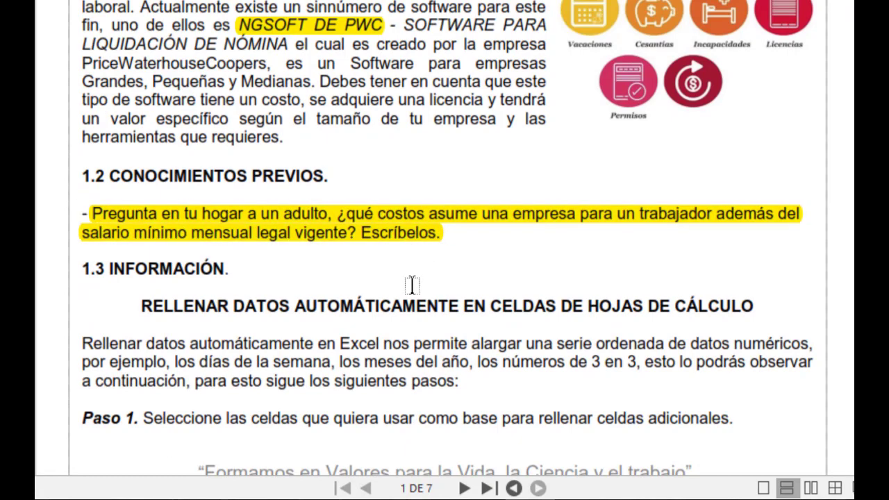
pyautogui.scroll(-8, 412, 285)
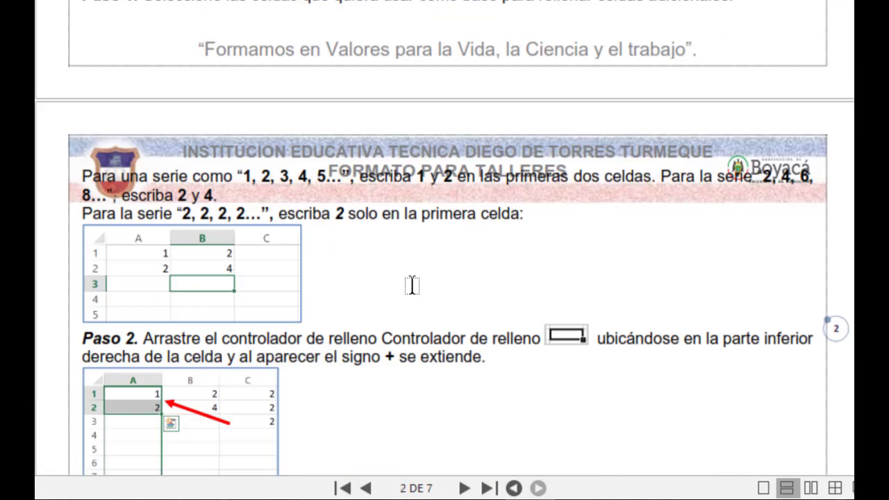
pyautogui.scroll(5, 412, 285)
pyautogui.scroll(3, 412, 285)
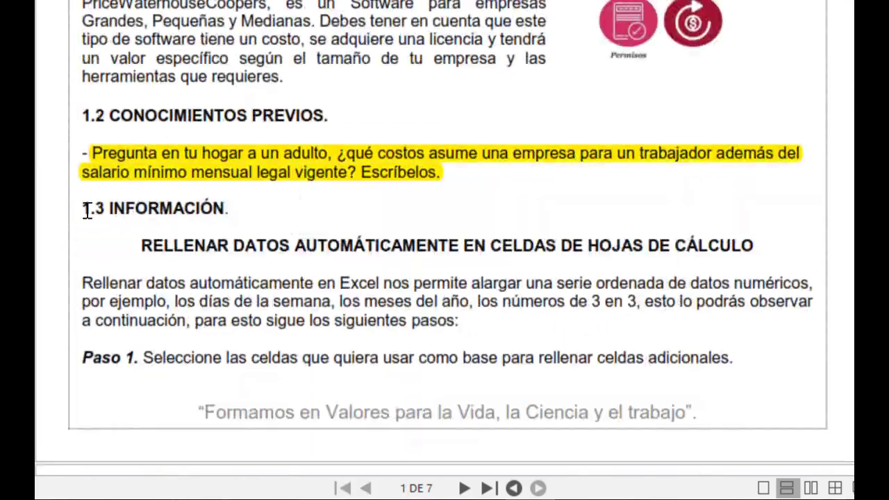
pyautogui.moveTo(82, 207); pyautogui.dragTo(240, 209)
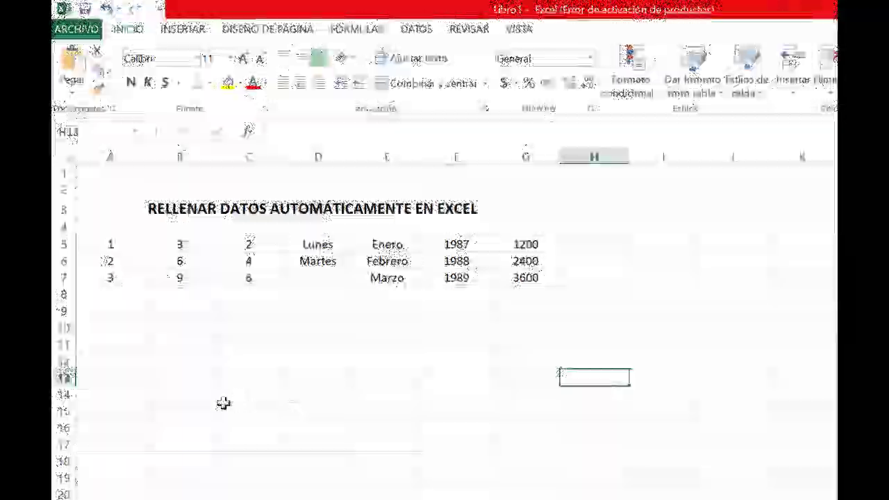
# In the Excel workbook, examine the sheet title in row 3 and the starting values of the number series in A5:A7
pyautogui.click(240, 397)
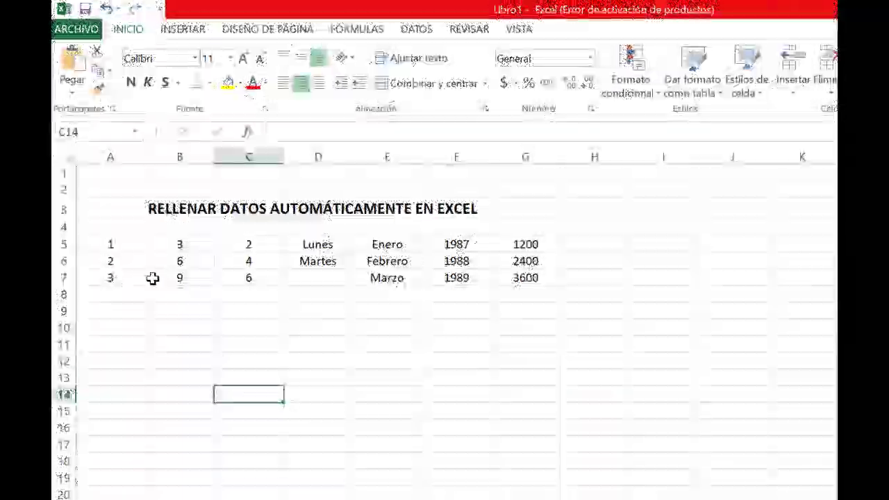
pyautogui.click(155, 207)
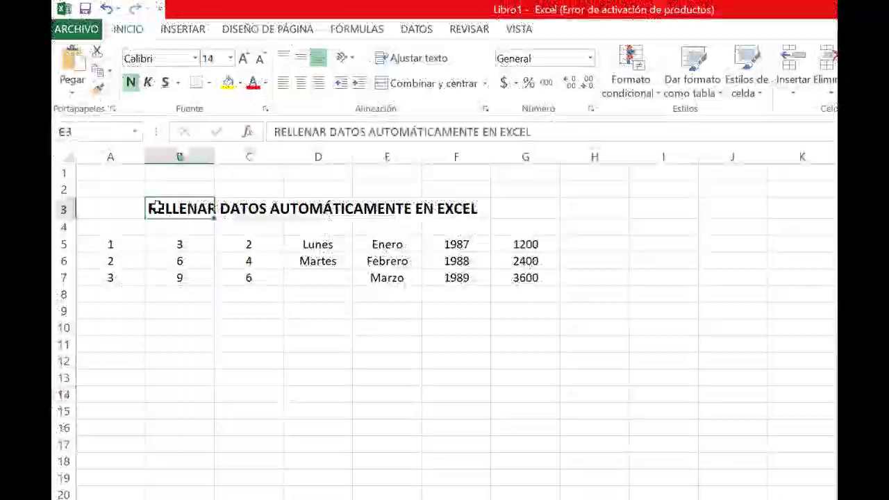
pyautogui.moveTo(183, 204); pyautogui.dragTo(464, 212)
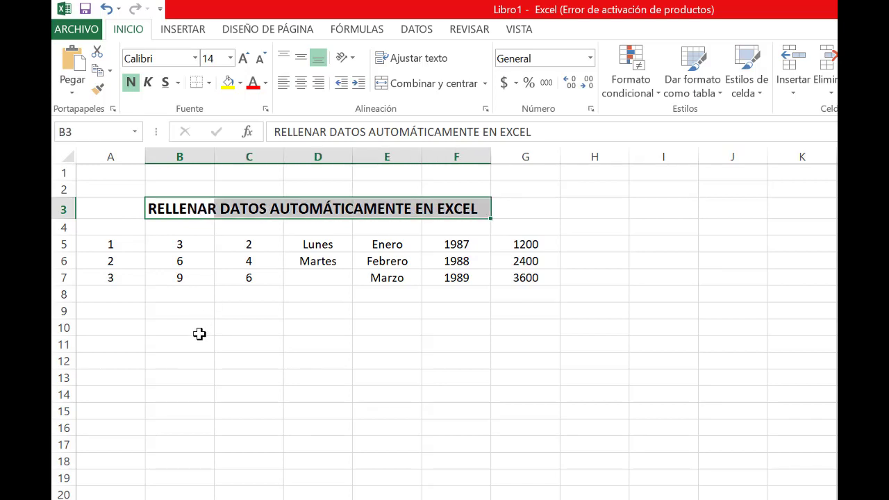
pyautogui.click(200, 334)
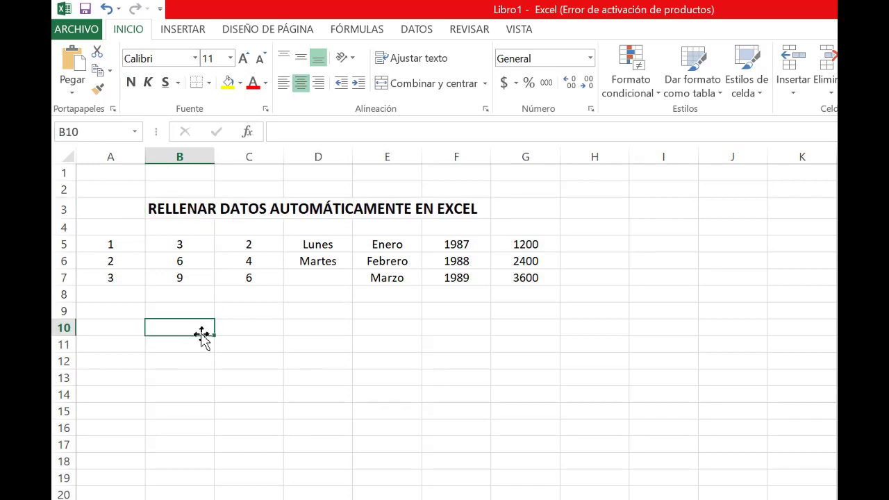
pyautogui.click(123, 246)
pyautogui.click(116, 258)
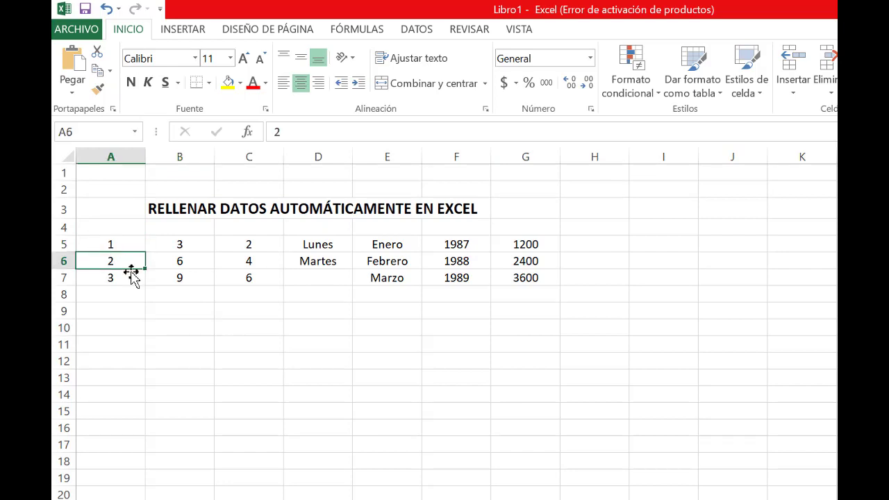
pyautogui.click(125, 278)
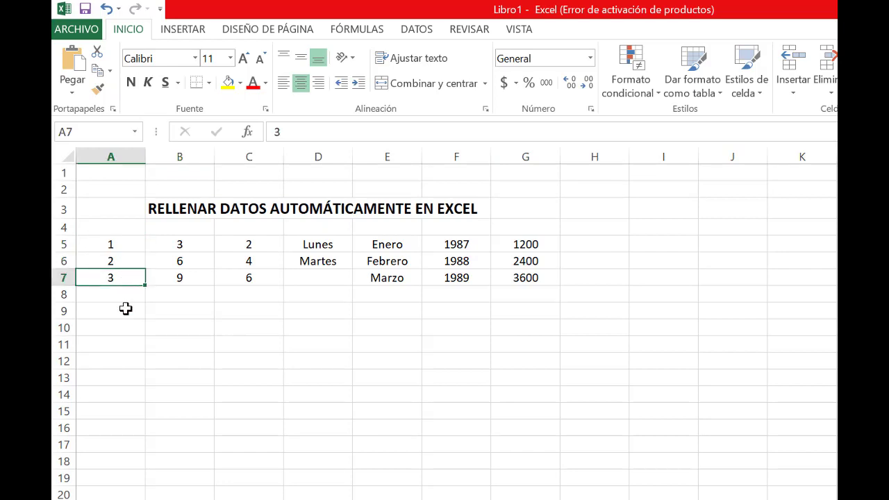
pyautogui.click(125, 294)
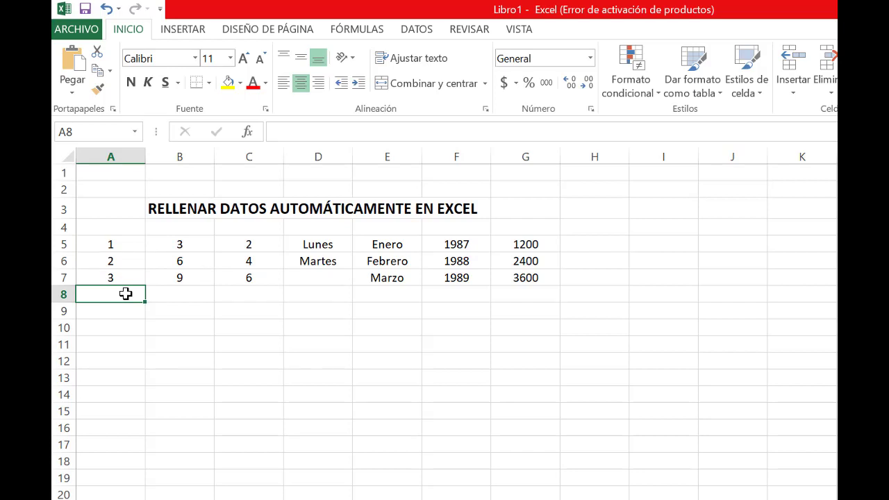
pyautogui.click(125, 244)
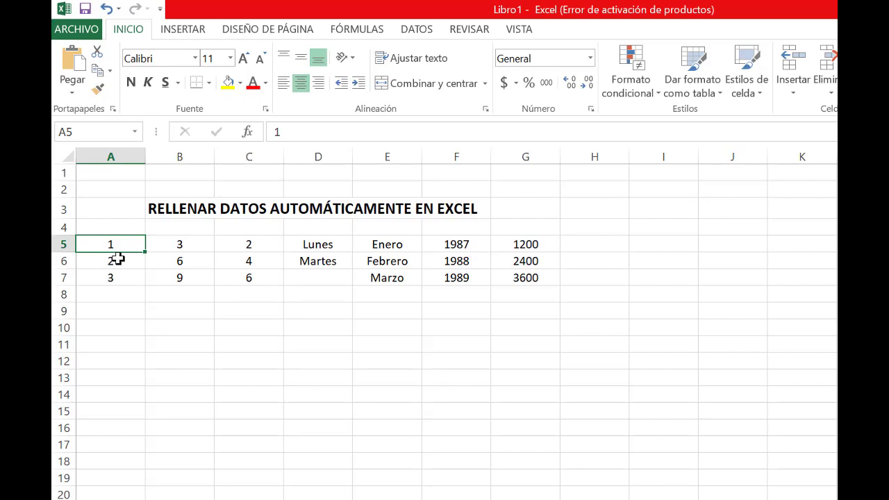
pyautogui.click(119, 258)
pyautogui.click(131, 244)
pyautogui.press('Down')
pyautogui.press('Down')
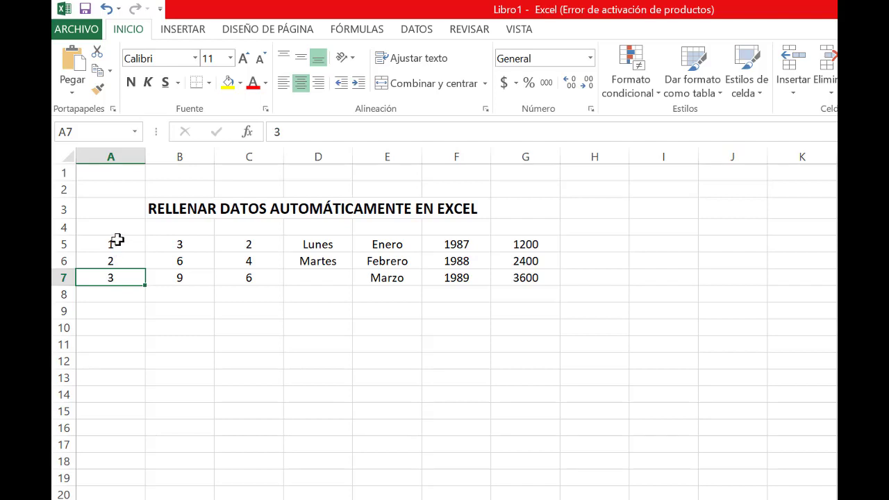
# Autofill the 1, 2, 3 series from A5:A7 down to row 19
pyautogui.moveTo(114, 241); pyautogui.dragTo(128, 281)
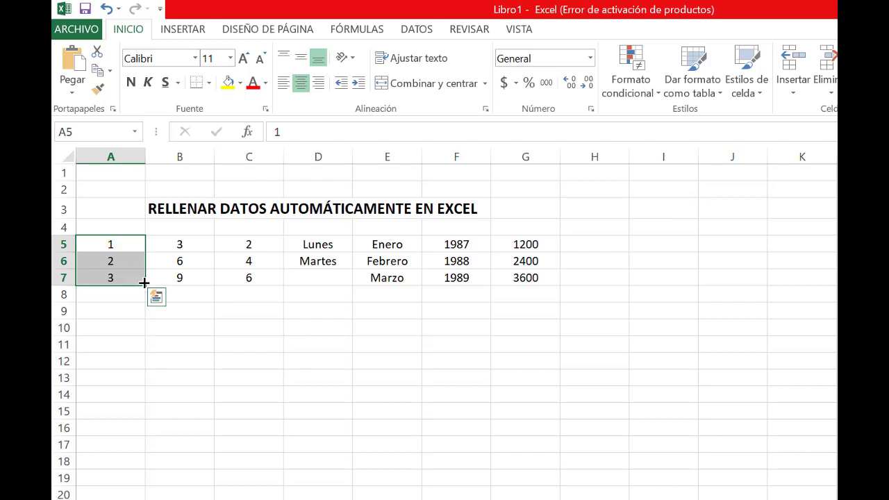
pyautogui.moveTo(144, 283); pyautogui.dragTo(141, 479)
pyautogui.click(100, 307)
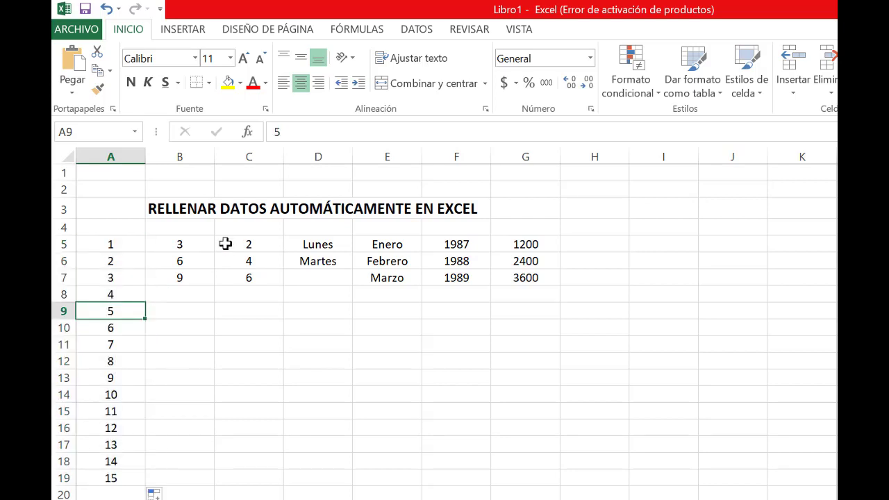
# Autofill the multiples of three from B5:B7 down to row 19
pyautogui.click(198, 245)
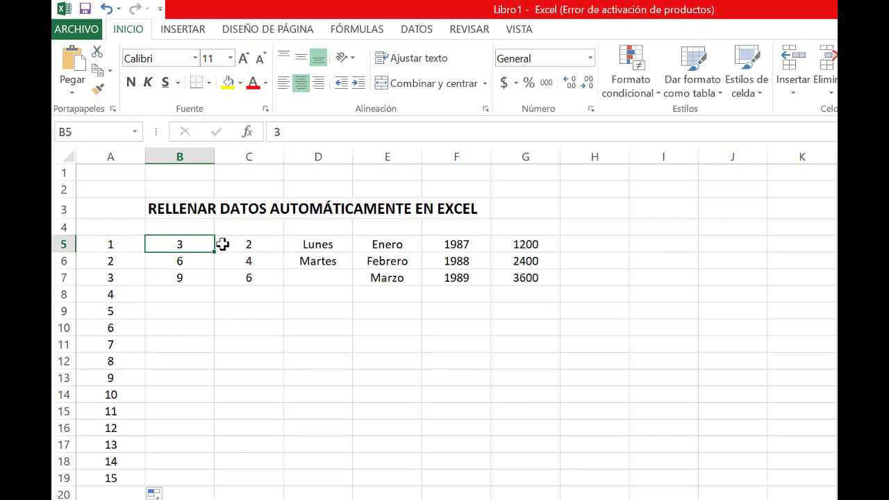
pyautogui.press('Down')
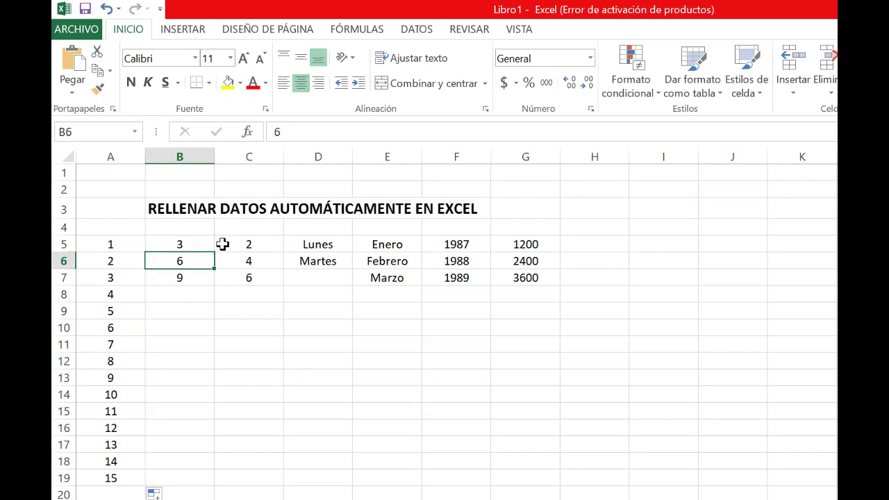
pyautogui.press('Down')
pyautogui.moveTo(200, 245); pyautogui.dragTo(197, 275)
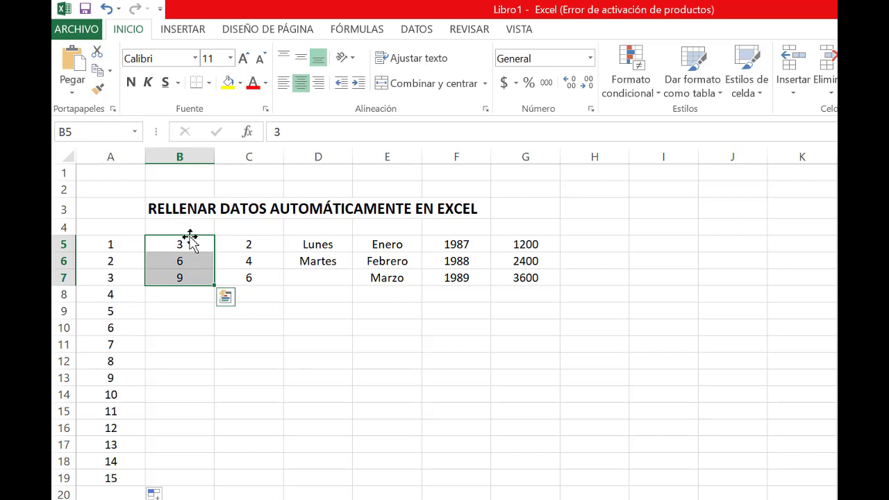
pyautogui.moveTo(212, 284); pyautogui.dragTo(208, 478)
# Review the filled multiples of three in column B cell by cell from row 7 to row 14
pyautogui.click(201, 277)
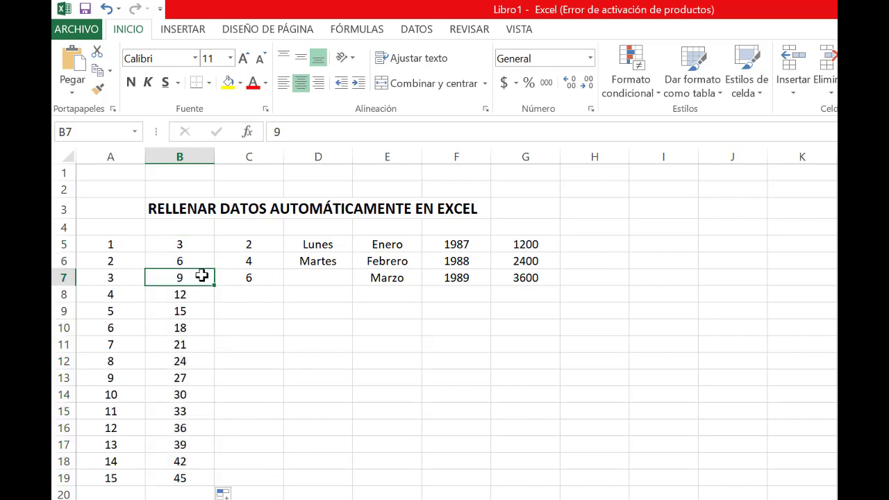
pyautogui.press('Down')
pyautogui.press('Down')
pyautogui.press('Down')
pyautogui.press('Down')
pyautogui.press('Down')
pyautogui.press('Down')
pyautogui.press('Down')
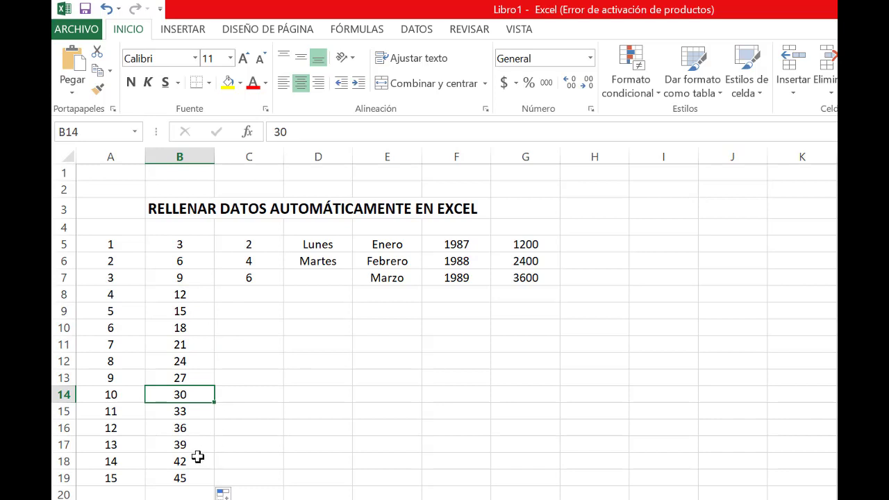
# Autofill the even-number series in column C down to row 19 and check the filled values through row 14
pyautogui.moveTo(257, 241); pyautogui.dragTo(269, 478)
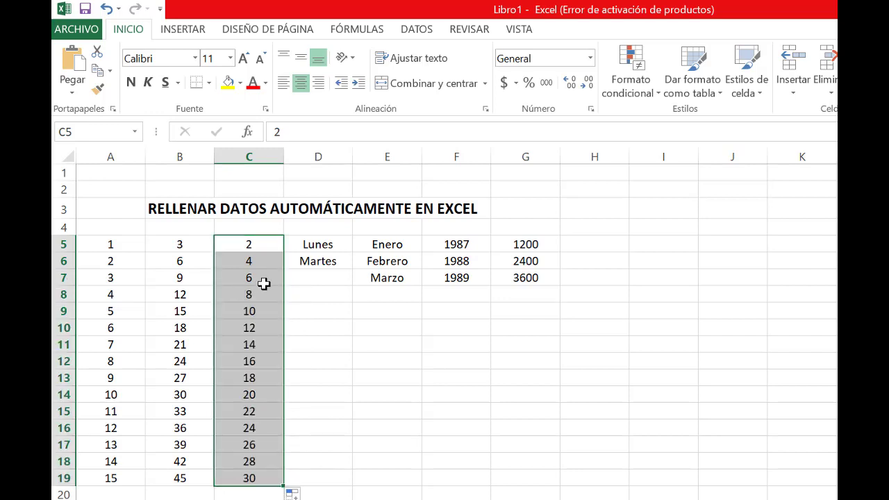
pyautogui.click(266, 296)
pyautogui.press('Down')
pyautogui.press('Down')
pyautogui.press('Down')
pyautogui.press('Down')
pyautogui.press('Down')
pyautogui.press('Down')
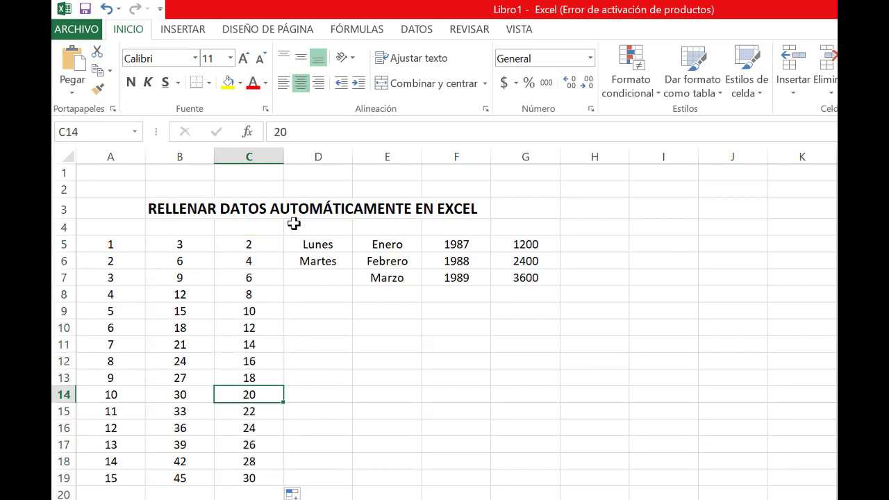
# Autofill the weekdays from Lunes and Martes in D5:D6 down to row 18
pyautogui.moveTo(318, 241); pyautogui.dragTo(316, 262)
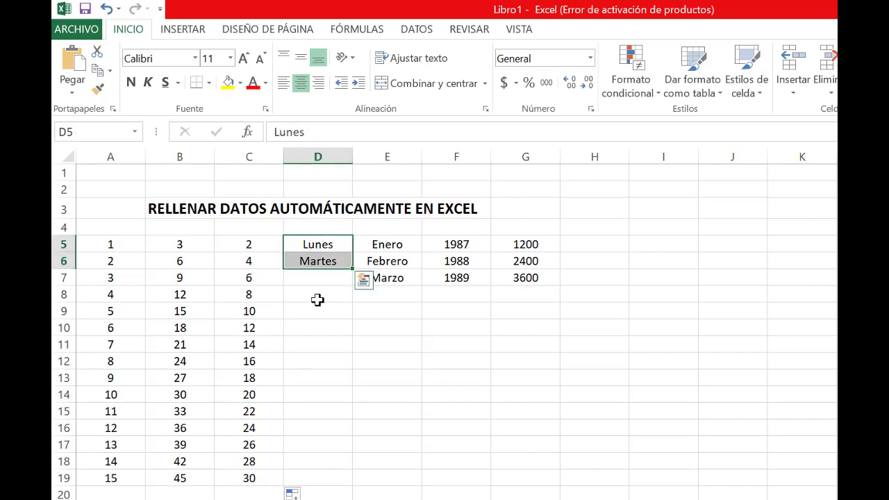
pyautogui.click(318, 294)
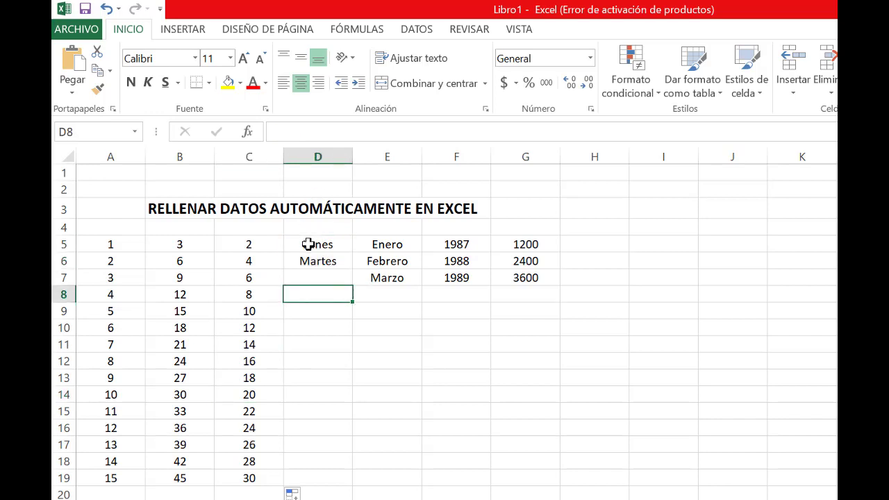
pyautogui.moveTo(313, 243); pyautogui.dragTo(318, 263)
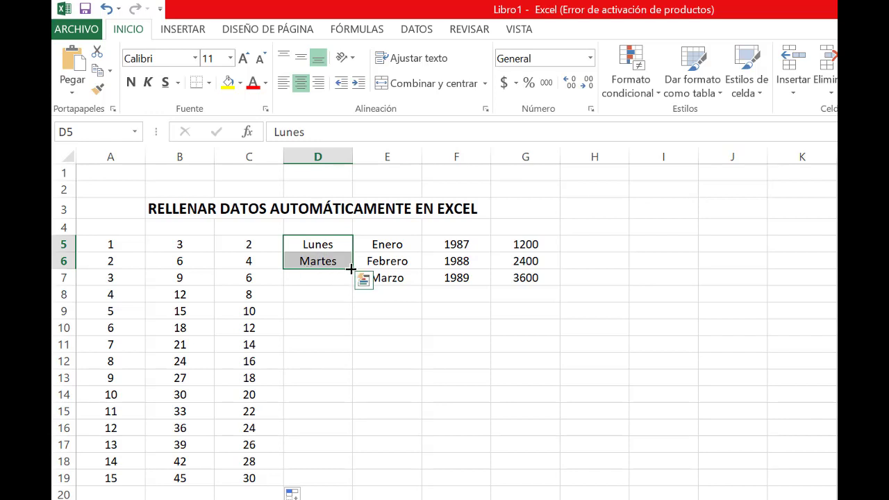
pyautogui.moveTo(350, 268); pyautogui.dragTo(353, 463)
pyautogui.click(398, 369)
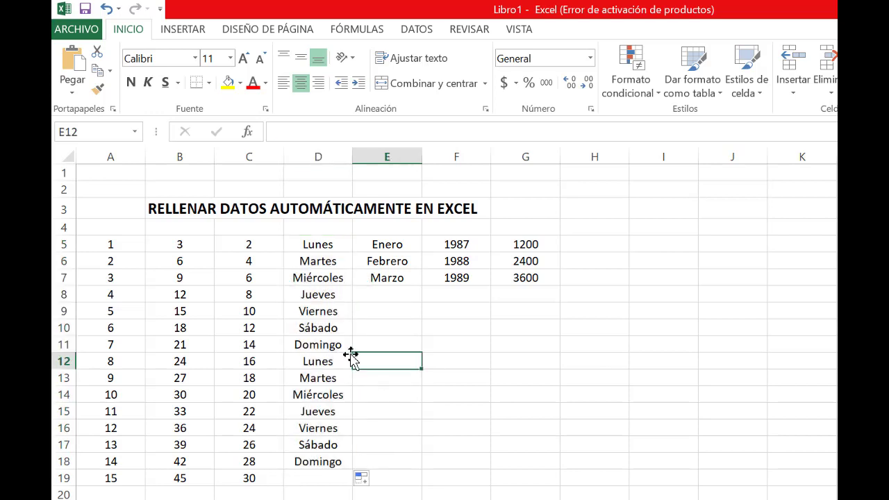
# Delete the second, repeated week of days in D12:D18
pyautogui.moveTo(328, 360); pyautogui.dragTo(337, 459)
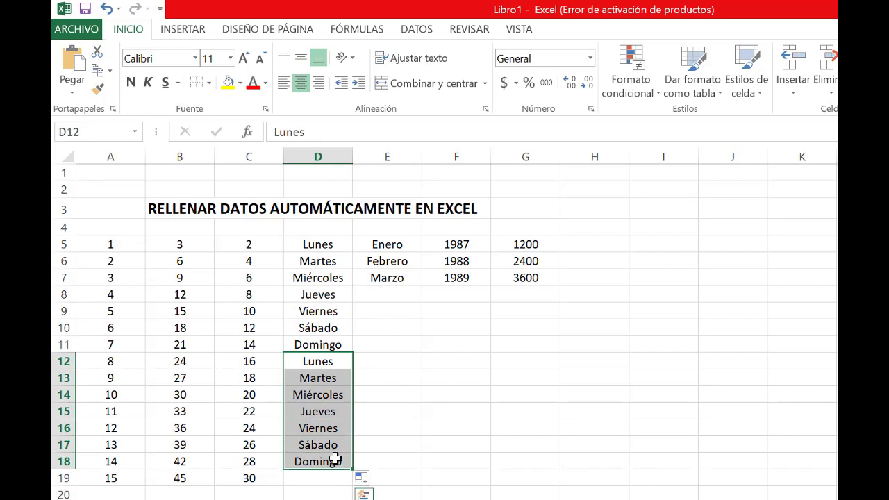
pyautogui.press('Delete')
pyautogui.click(374, 343)
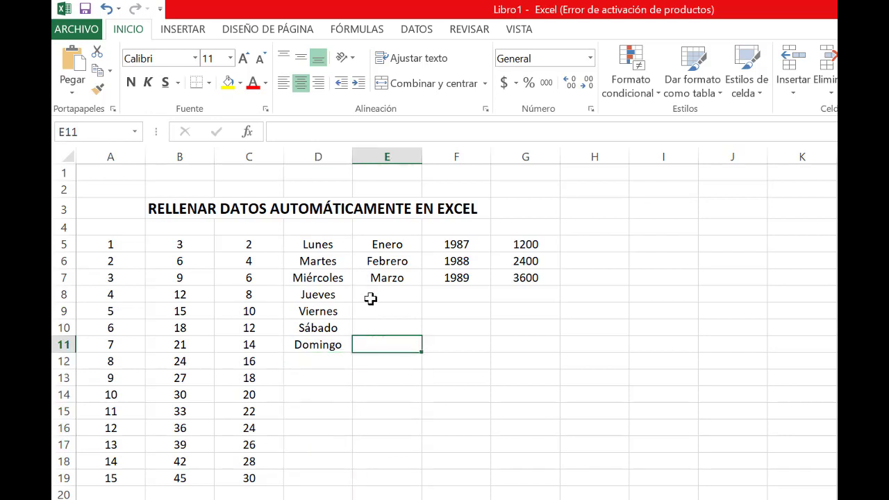
# Autofill the months in column E from Enero down to Diciembre in row 16
pyautogui.click(389, 245)
pyautogui.moveTo(398, 242); pyautogui.dragTo(420, 433)
pyautogui.click(474, 397)
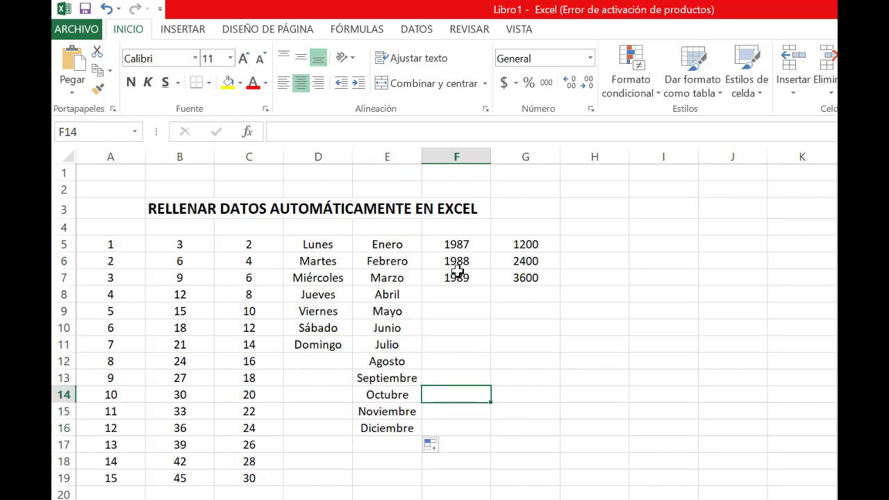
# Autofill the year series from 1987, 1988 and 1989 in F5:F7 down to row 17
pyautogui.click(460, 242)
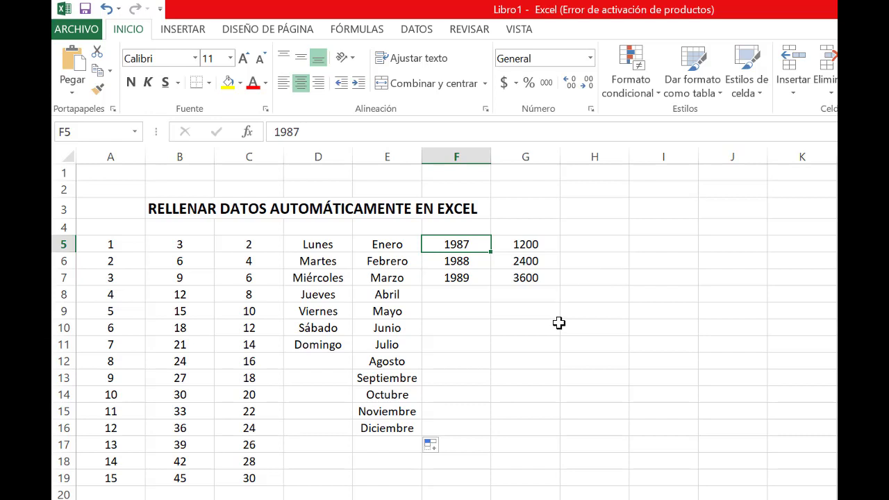
pyautogui.press('Down')
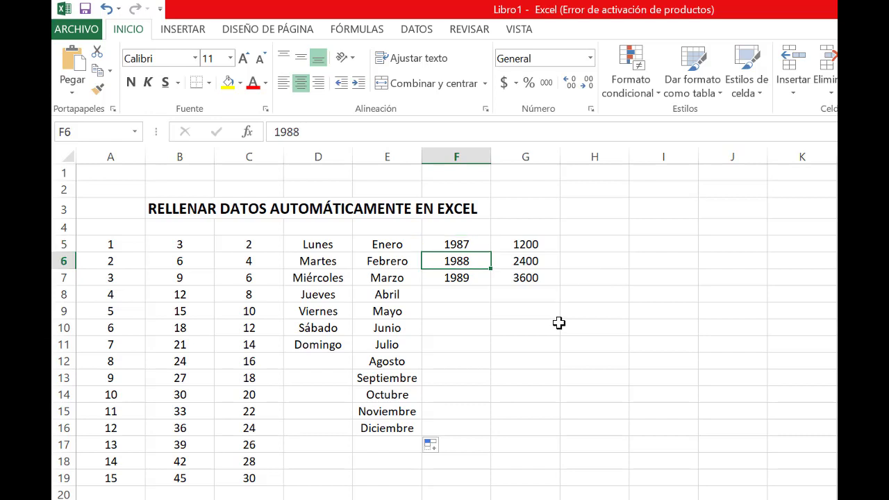
pyautogui.press('Up')
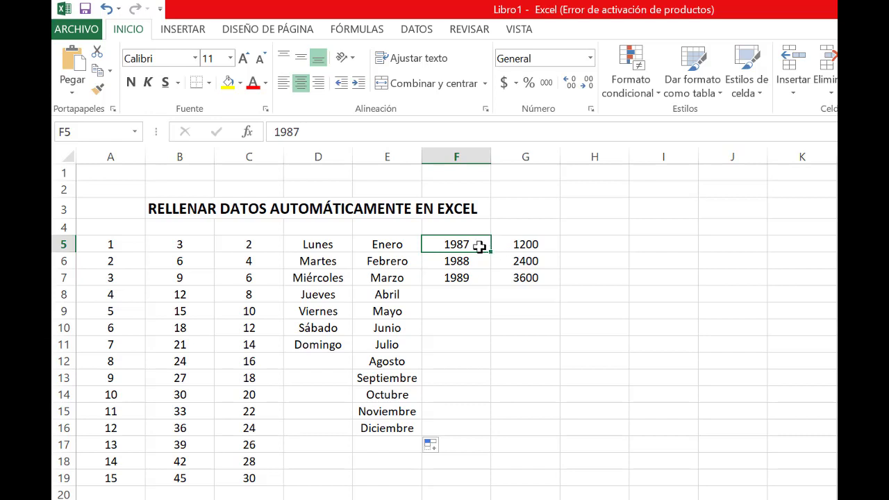
pyautogui.press('Down')
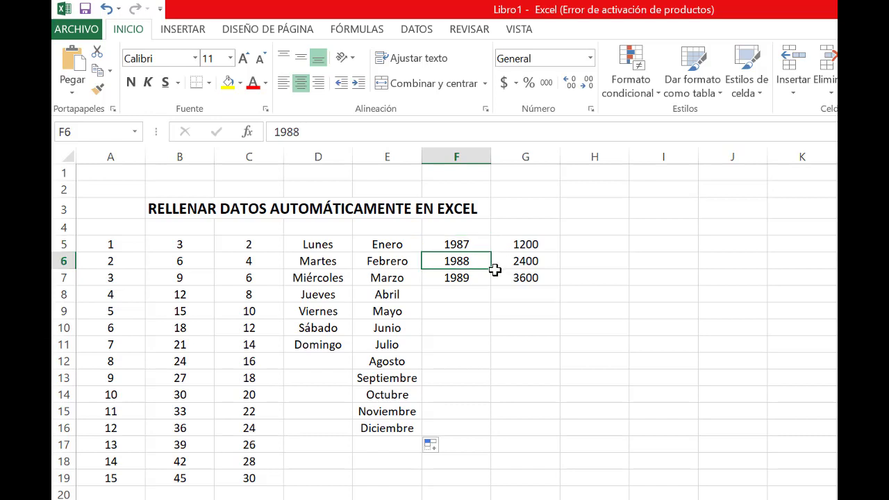
pyautogui.press('Down')
pyautogui.press('Up')
pyautogui.press('Up')
pyautogui.hotkey('shift', 'Down')
pyautogui.hotkey('shift', 'Down')
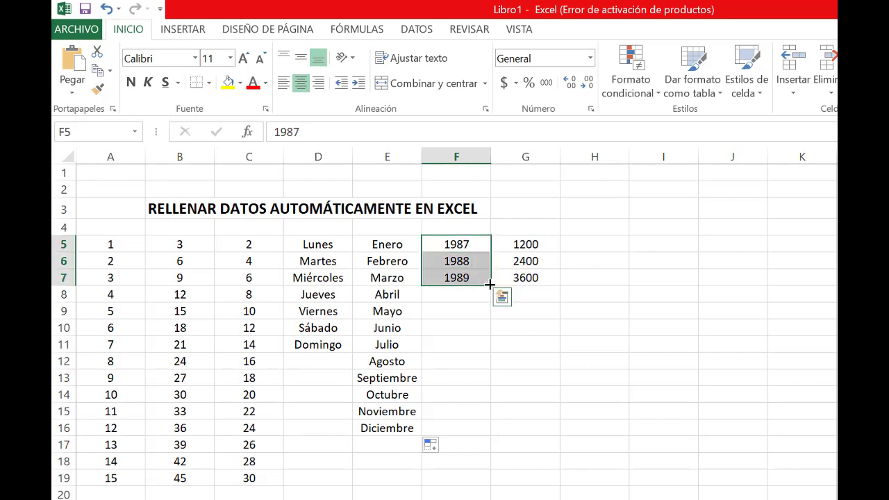
pyautogui.moveTo(491, 286); pyautogui.dragTo(479, 449)
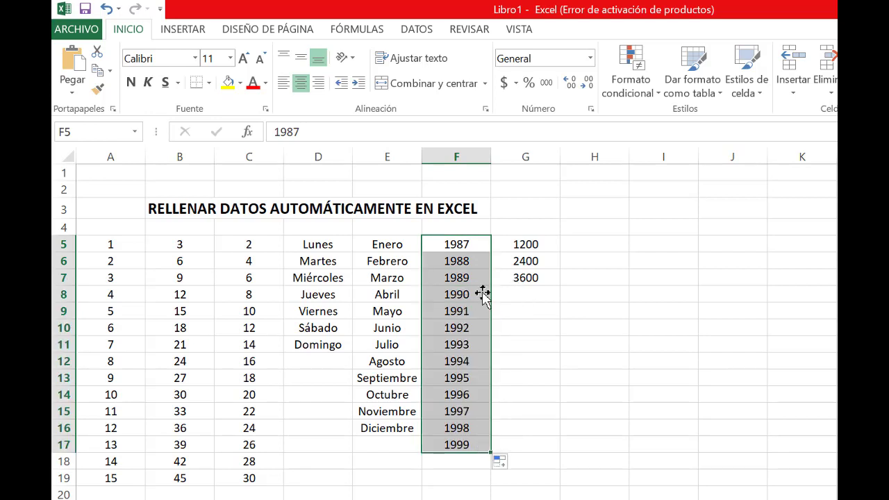
pyautogui.click(456, 290)
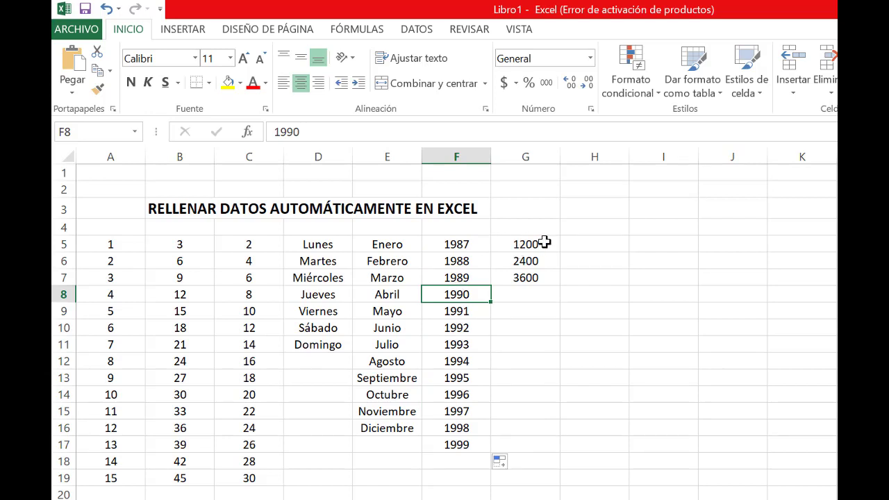
# Autofill column G with the series that starts 1200, 2400 and 3600 in G5:G7
pyautogui.click(542, 242)
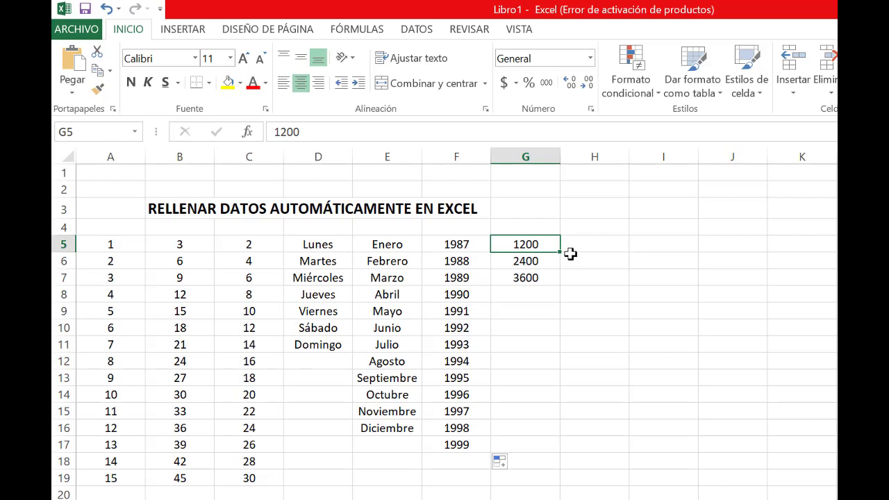
pyautogui.press('Down')
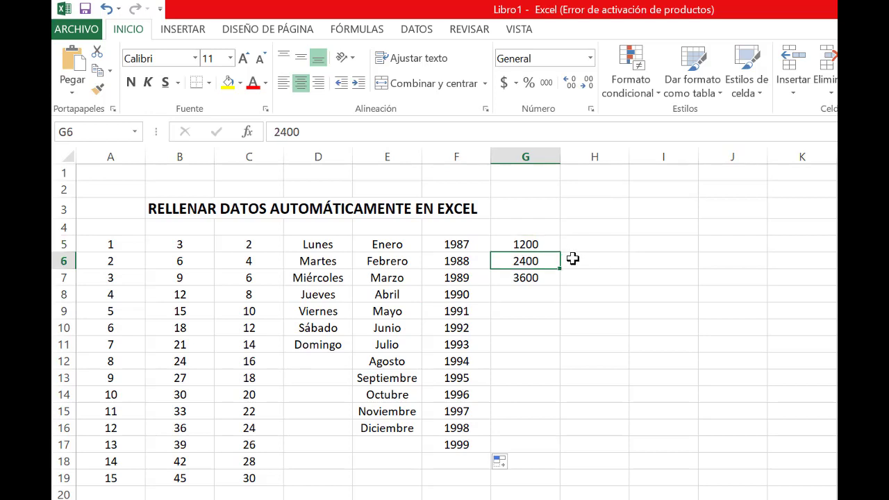
pyautogui.press('Down')
pyautogui.moveTo(544, 243); pyautogui.dragTo(555, 453)
pyautogui.click(556, 443)
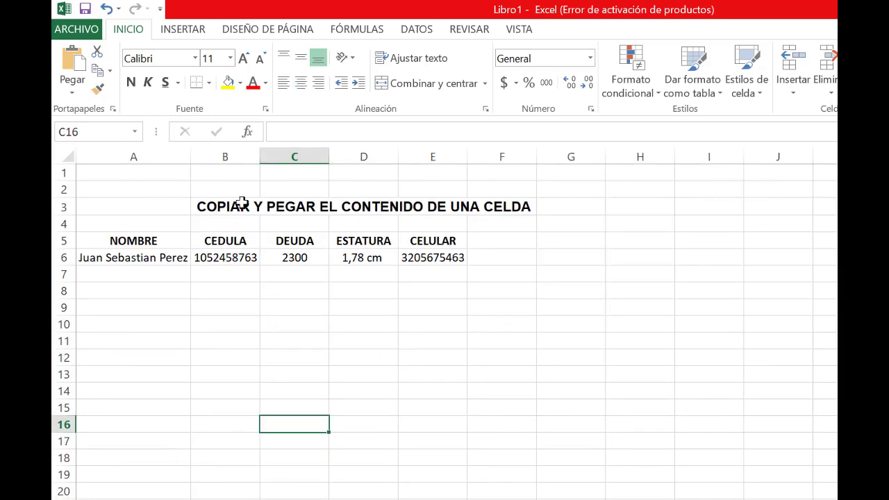
# Highlight the sheet title about copying and pasting across B3:F3
pyautogui.click(241, 204)
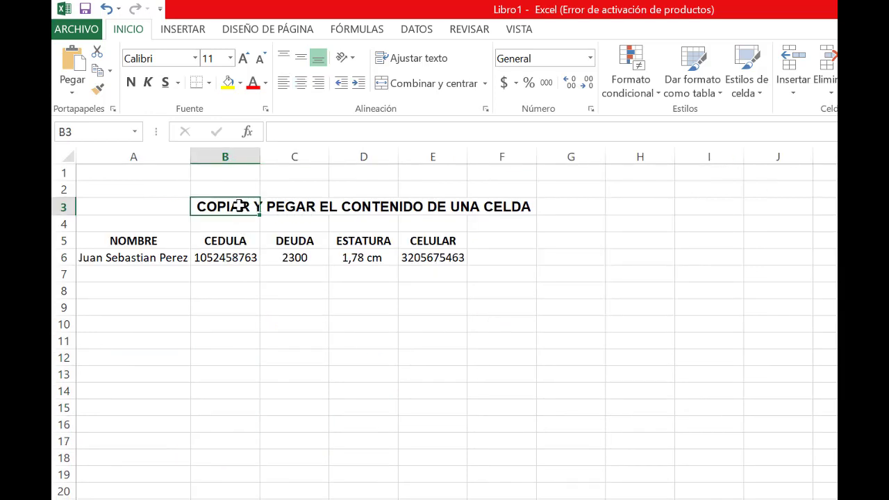
pyautogui.moveTo(238, 205); pyautogui.dragTo(514, 207)
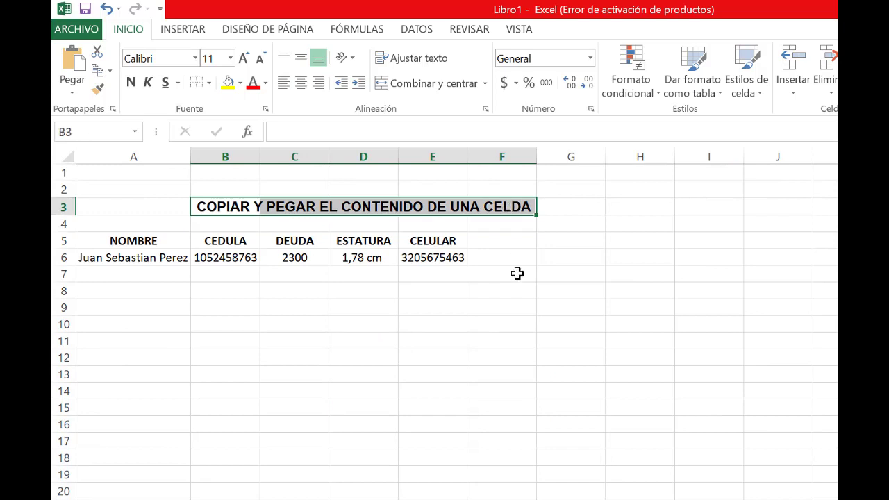
# Copy the person's name from A6 into A10 with the regular paste option, and clear the copy again
pyautogui.click(101, 258)
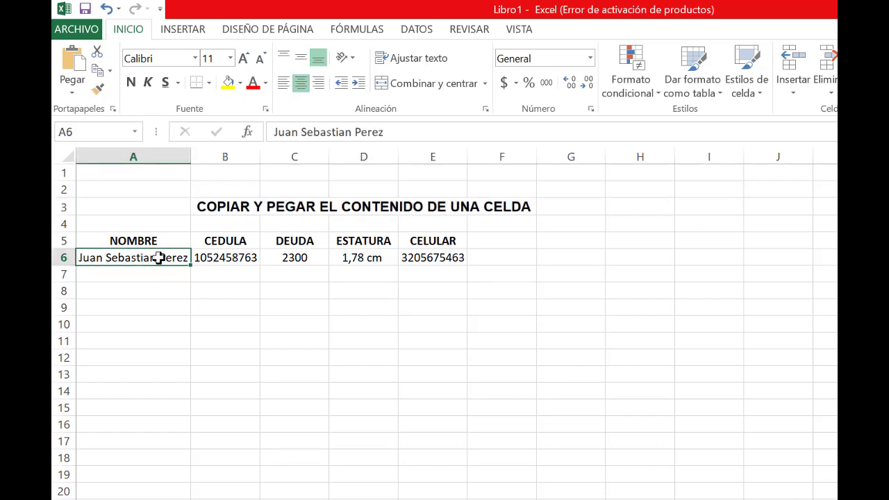
pyautogui.rightClick(159, 258)
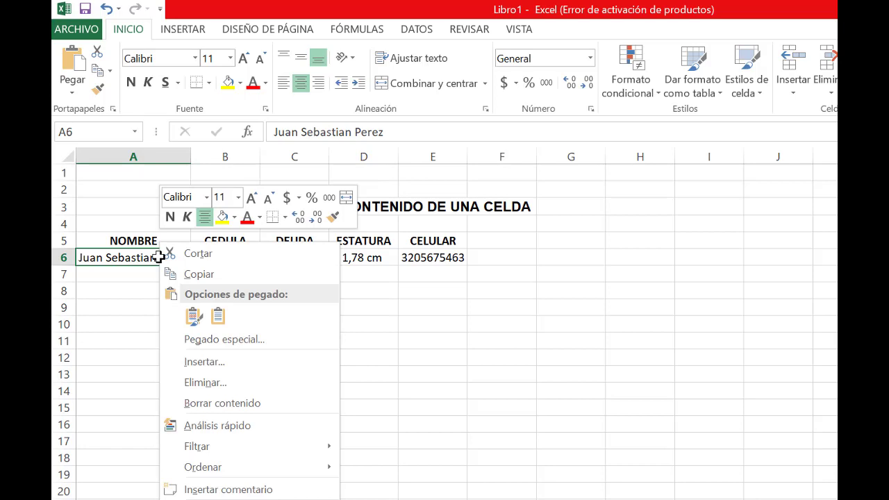
pyautogui.click(202, 273)
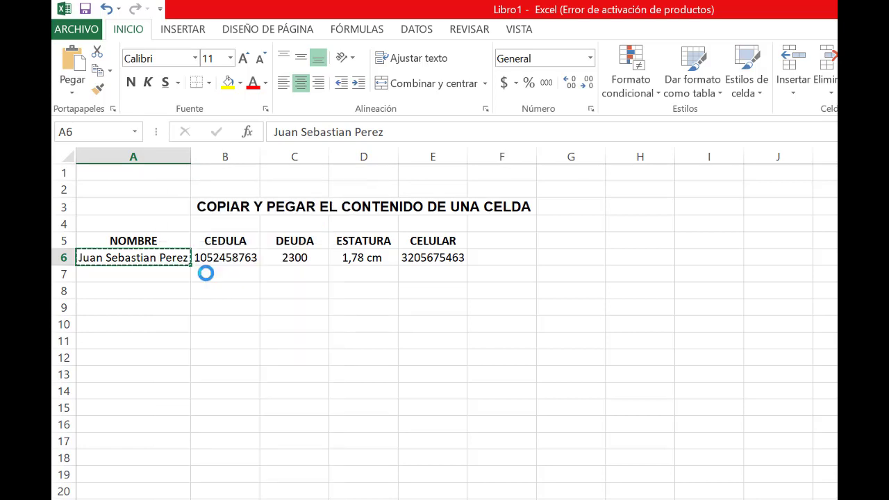
pyautogui.click(109, 325)
pyautogui.rightClick(109, 325)
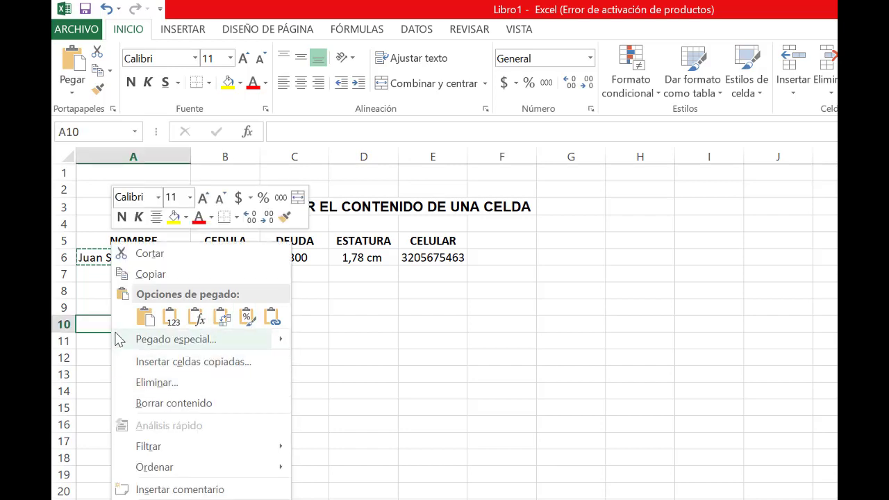
pyautogui.click(147, 319)
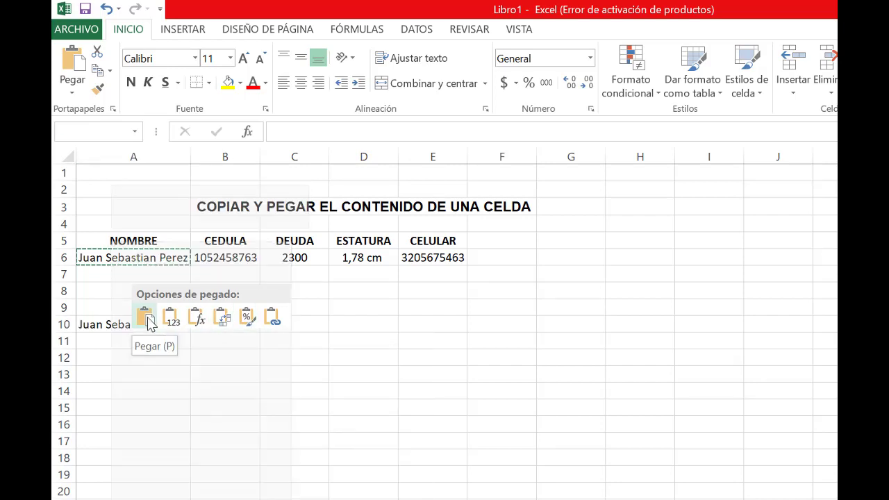
pyautogui.click(155, 394)
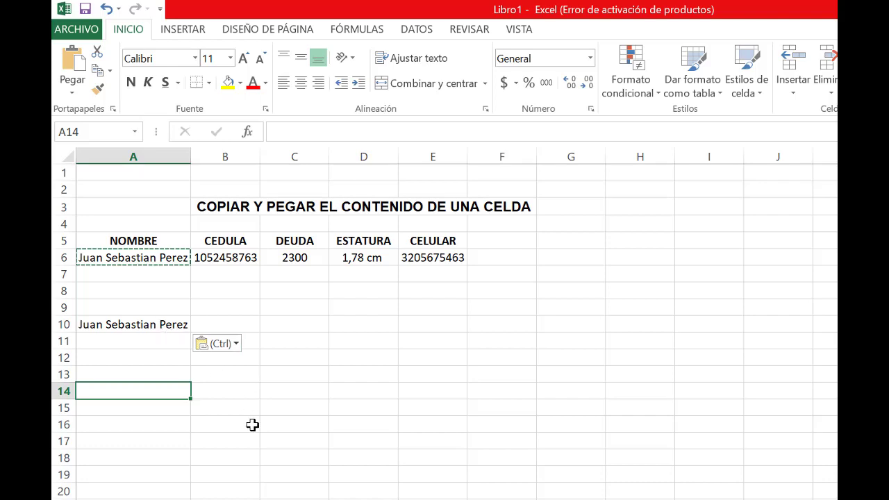
pyautogui.moveTo(268, 440); pyautogui.dragTo(252, 438)
pyautogui.click(150, 329)
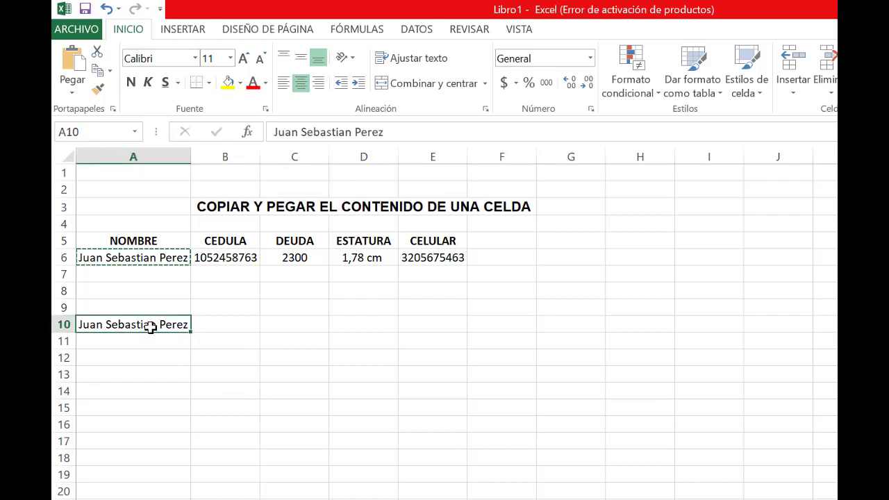
pyautogui.press('Delete')
# Copy the person's name from A6 into A11, and clear the copy again
pyautogui.click(156, 260)
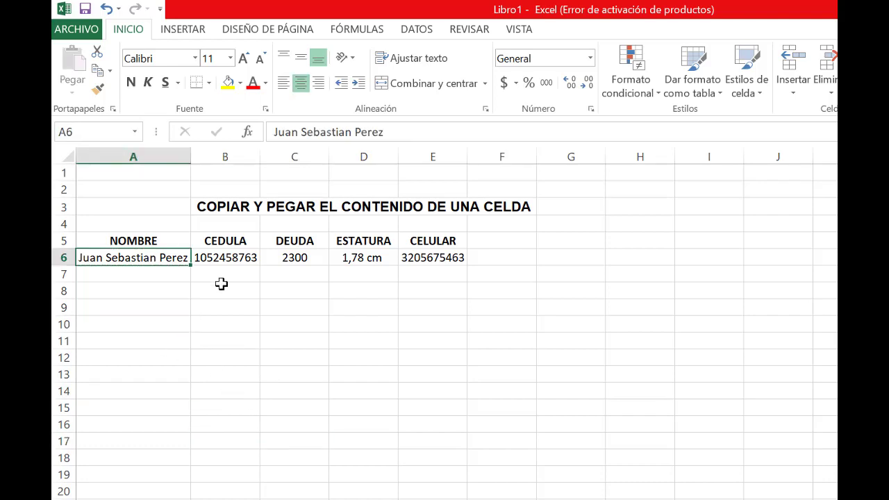
pyautogui.hotkey('ctrl', 'c')
pyautogui.click(145, 343)
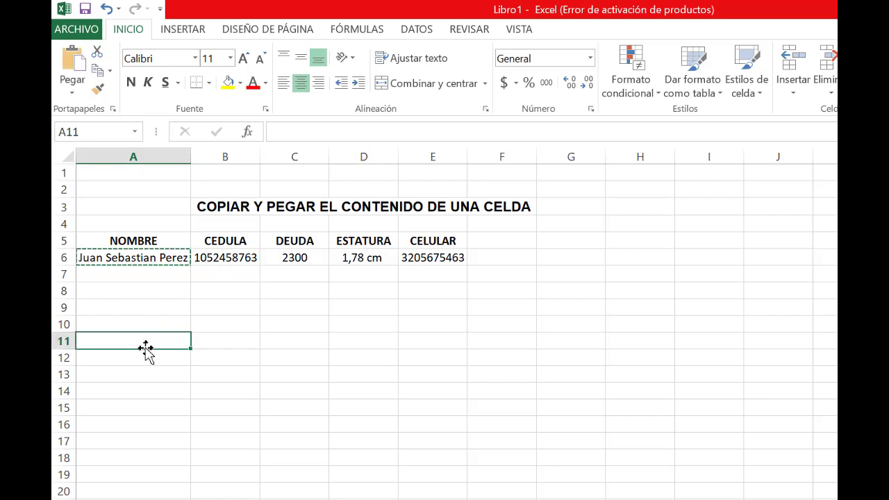
pyautogui.hotkey('ctrl', 'v')
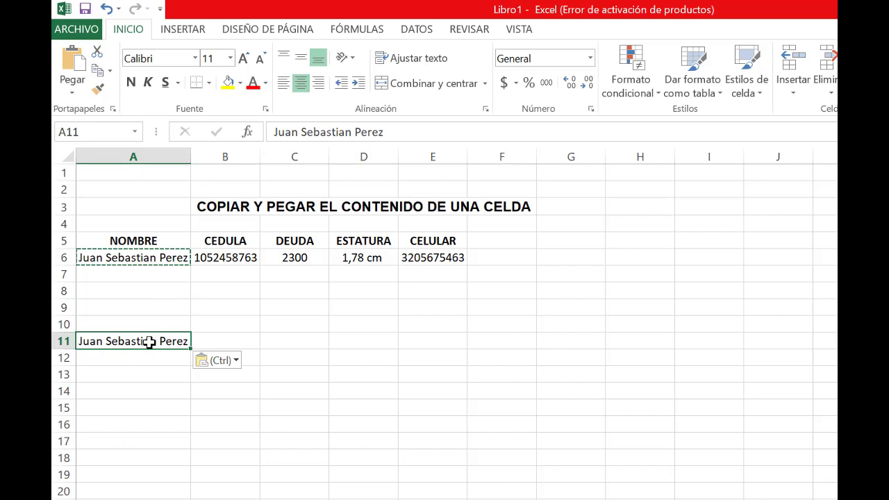
pyautogui.press('Delete')
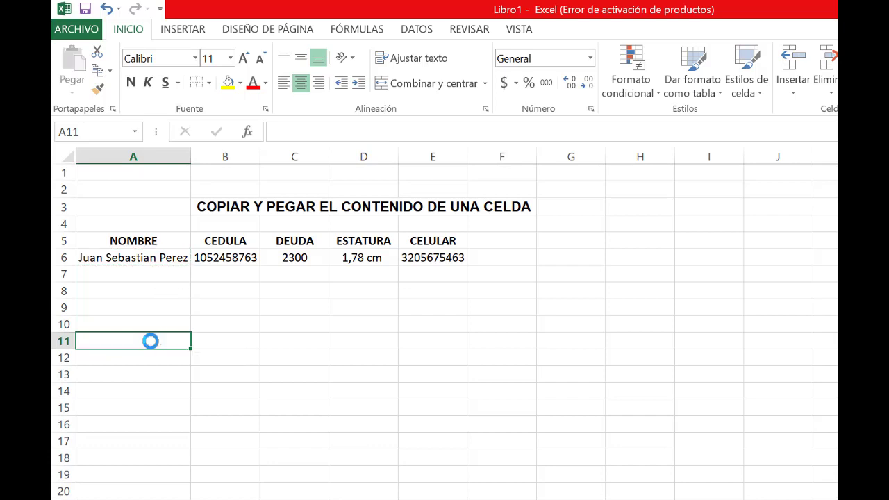
pyautogui.click(179, 405)
pyautogui.click(149, 258)
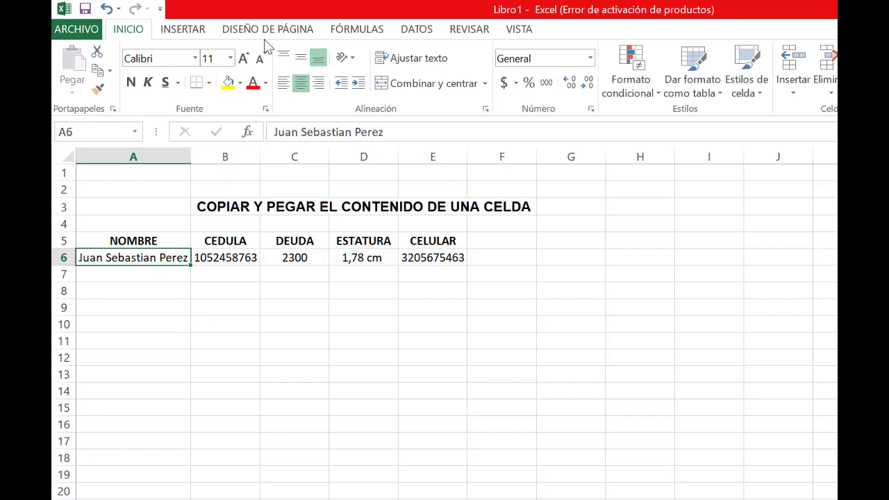
pyautogui.click(183, 31)
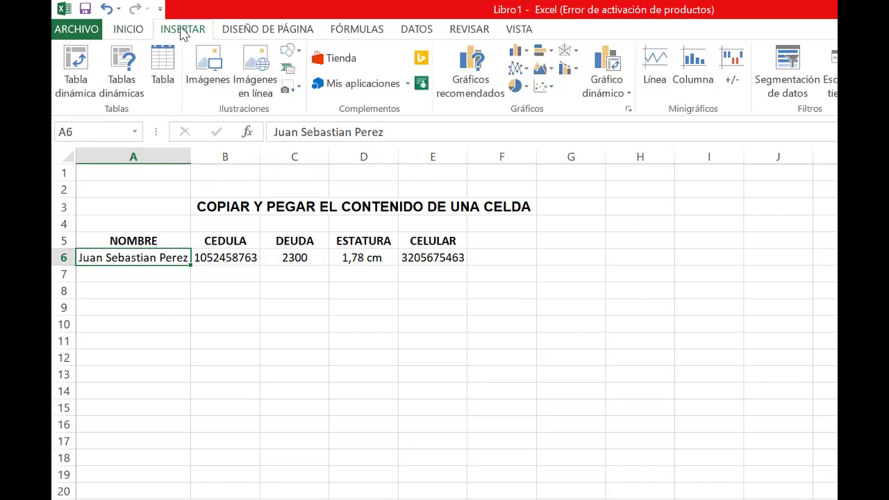
pyautogui.click(275, 29)
pyautogui.click(353, 32)
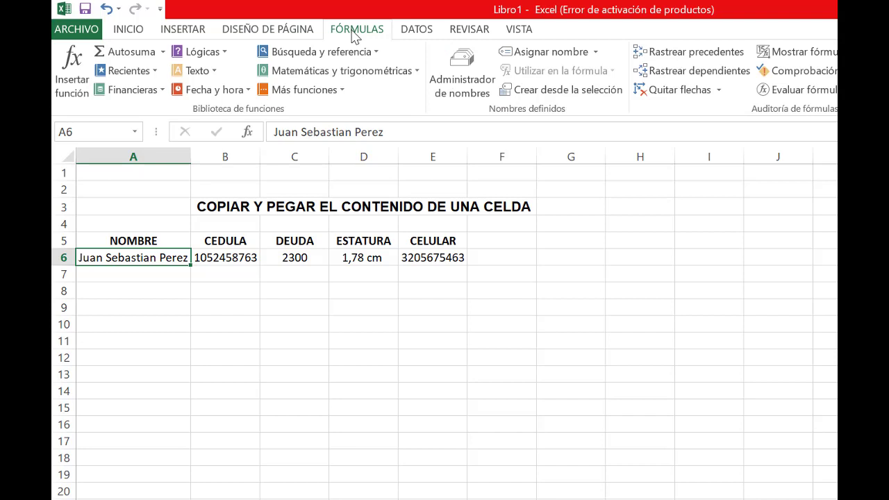
pyautogui.click(400, 34)
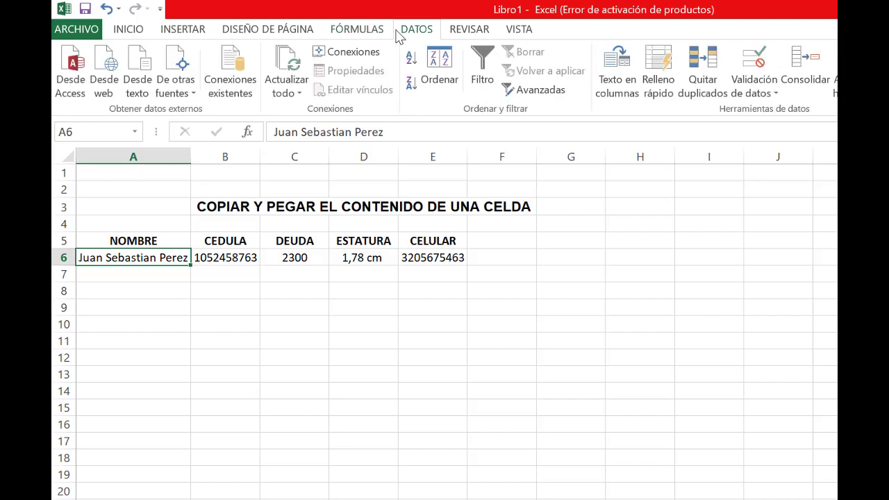
pyautogui.click(472, 31)
pyautogui.click(132, 31)
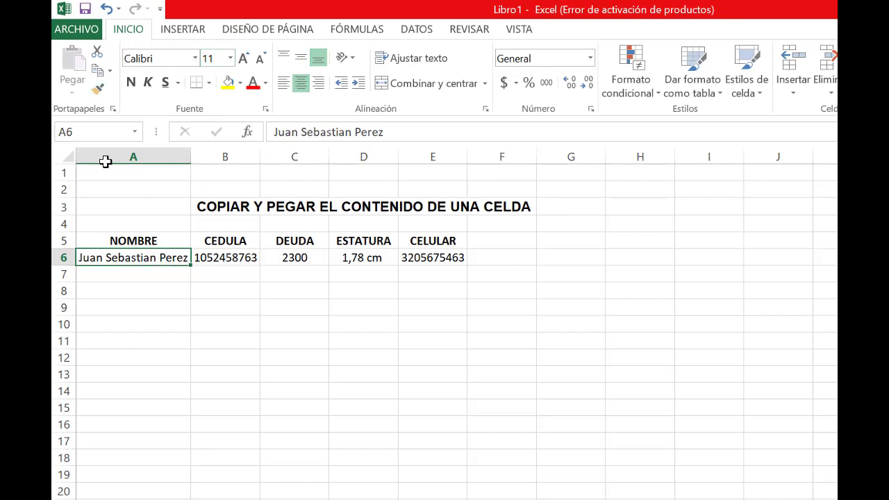
# Copy the person's name from A6 into A9, cancel the copy mode and clear the pasted name
pyautogui.click(98, 72)
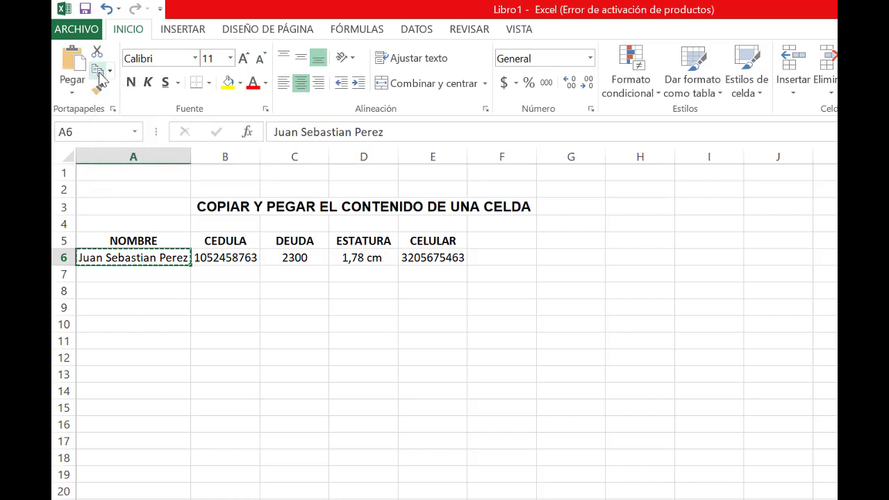
pyautogui.click(123, 307)
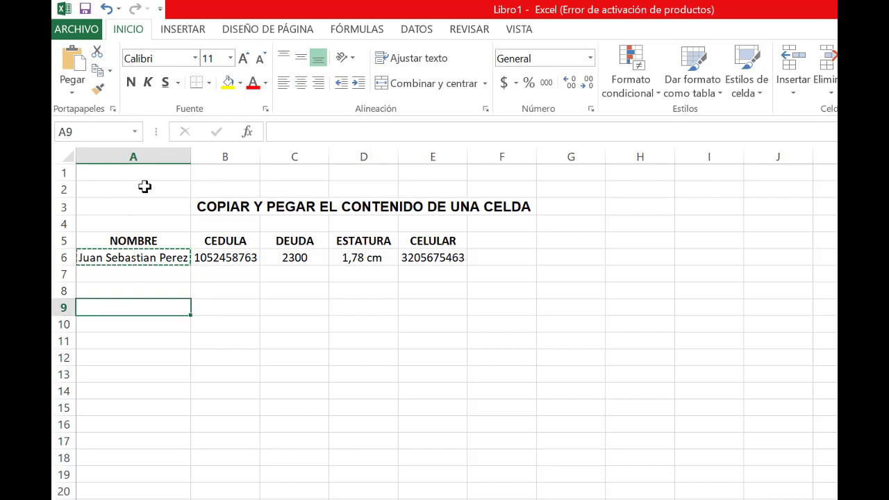
pyautogui.click(73, 63)
pyautogui.click(198, 408)
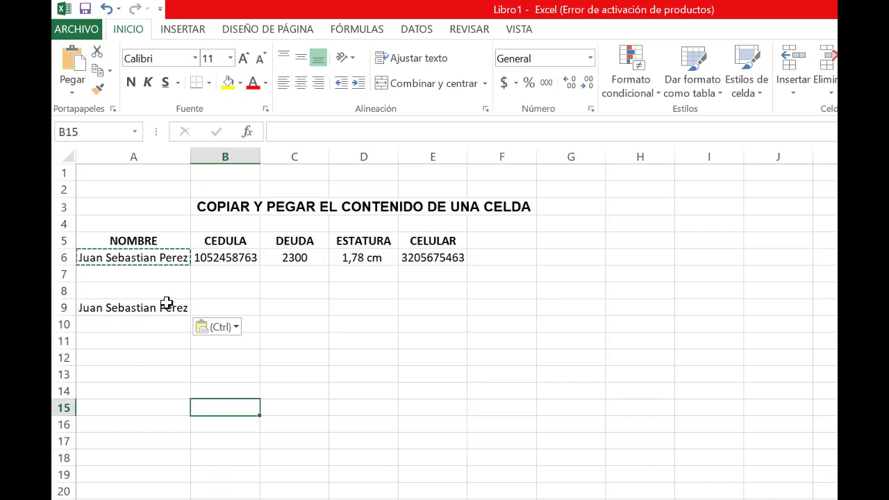
pyautogui.click(167, 305)
pyautogui.press('Escape')
pyautogui.press('Delete')
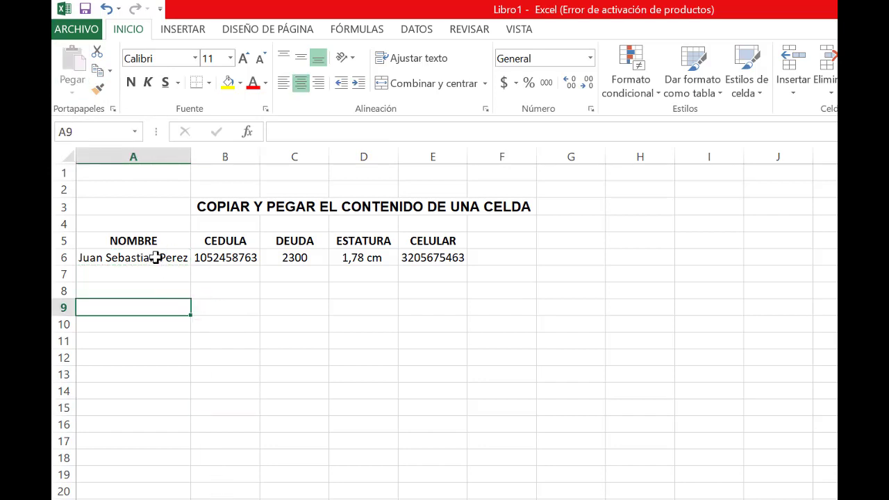
# Copy the whole person record in A6:E6 into row 9, starting at A9
pyautogui.moveTo(157, 257); pyautogui.dragTo(458, 258)
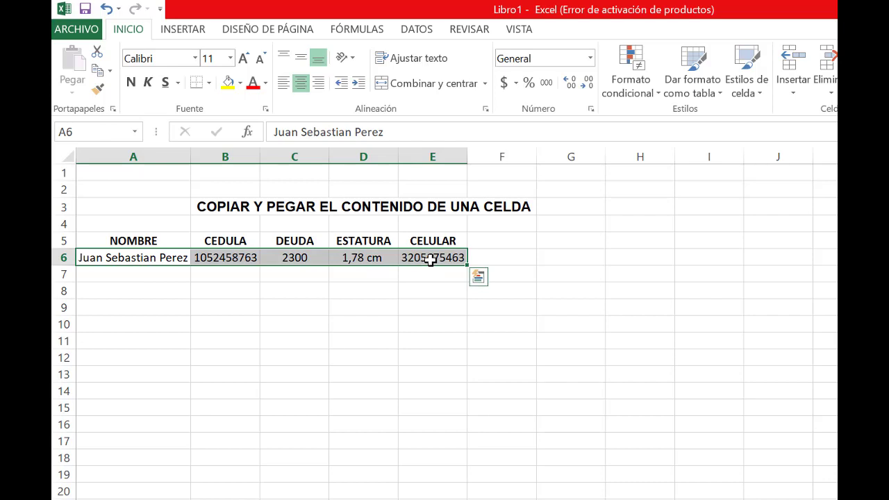
pyautogui.hotkey('ctrl', 'c')
pyautogui.click(115, 306)
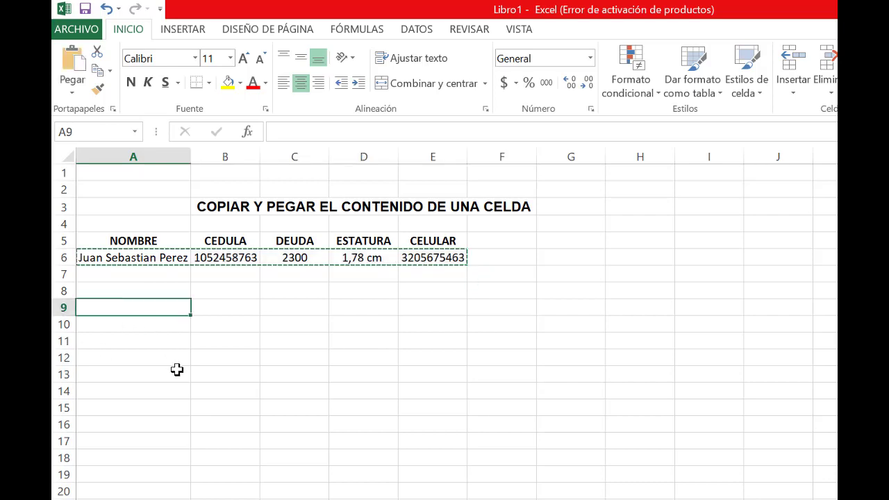
pyautogui.hotkey('ctrl', 'v')
pyautogui.click(224, 388)
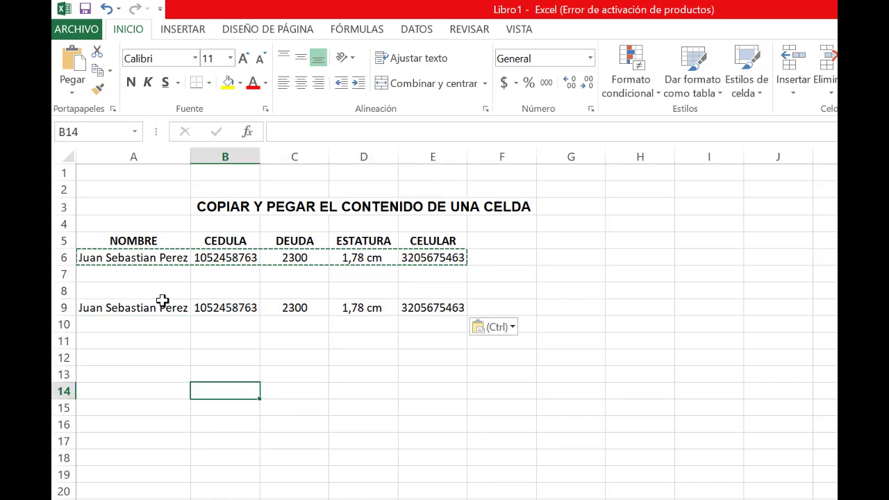
# Cancel the copy mode and clear the pasted record from A9:E9
pyautogui.press('Escape')
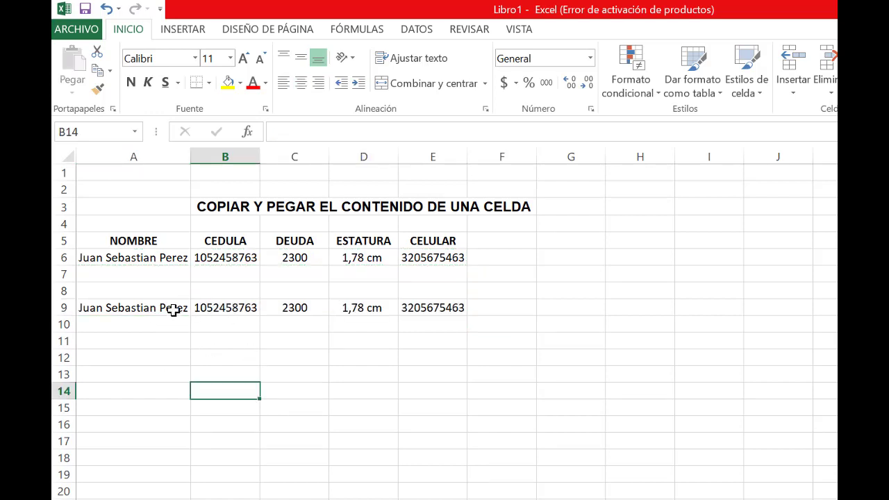
pyautogui.moveTo(175, 312); pyautogui.dragTo(437, 302)
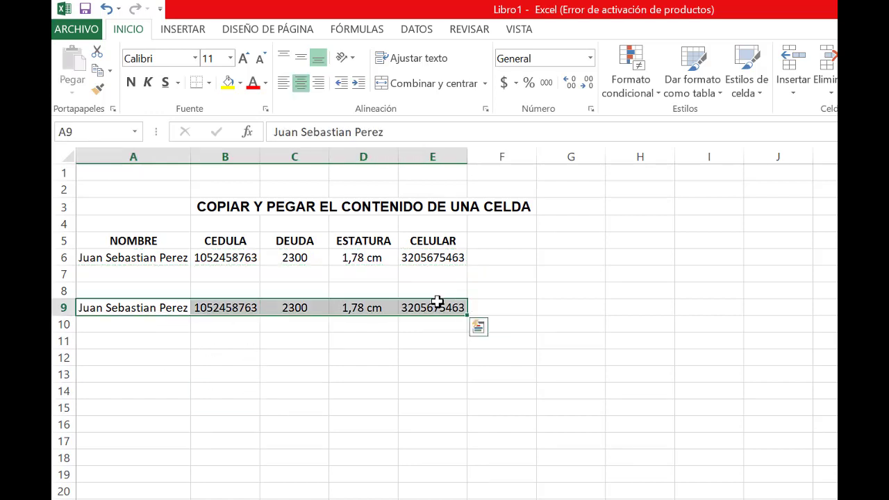
pyautogui.press('Delete')
pyautogui.click(332, 368)
# Copy the headers and person record in A5:E6 to the block starting at C10, and undo the paste
pyautogui.moveTo(123, 243); pyautogui.dragTo(427, 258)
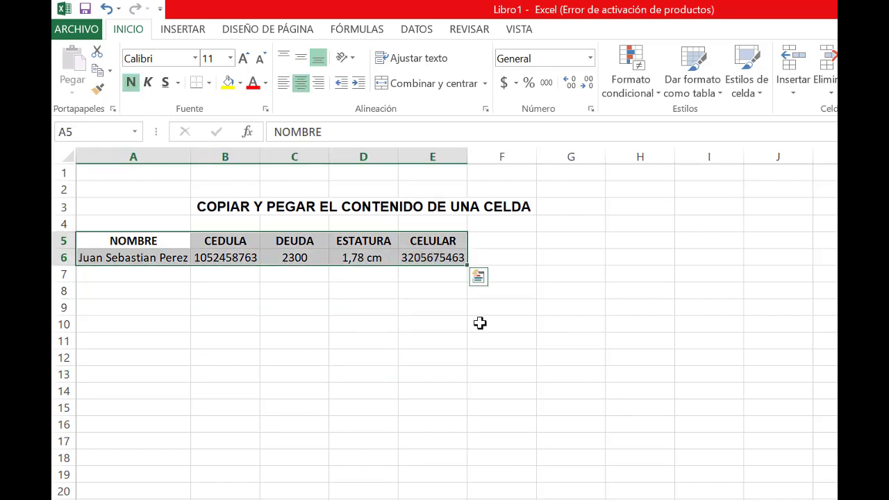
pyautogui.hotkey('ctrl', 'c')
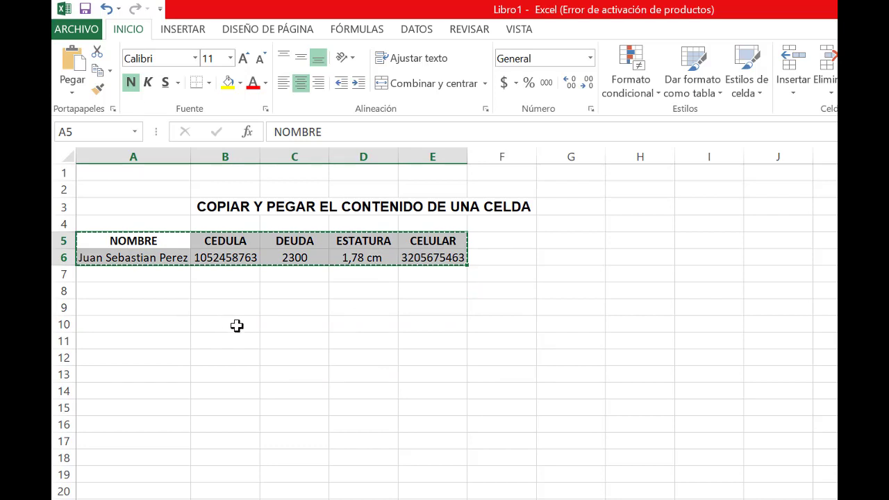
pyautogui.click(275, 324)
pyautogui.hotkey('ctrl', 'v')
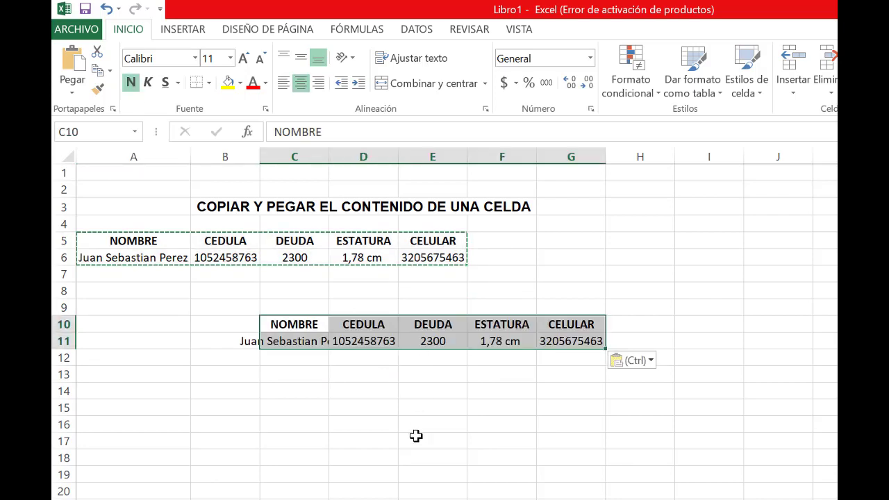
pyautogui.click(415, 437)
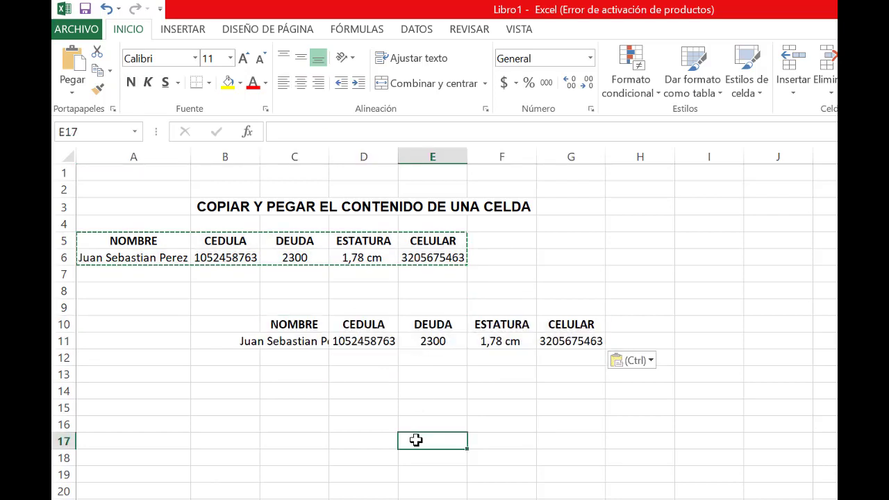
pyautogui.hotkey('ctrl', 'z')
pyautogui.click(127, 304)
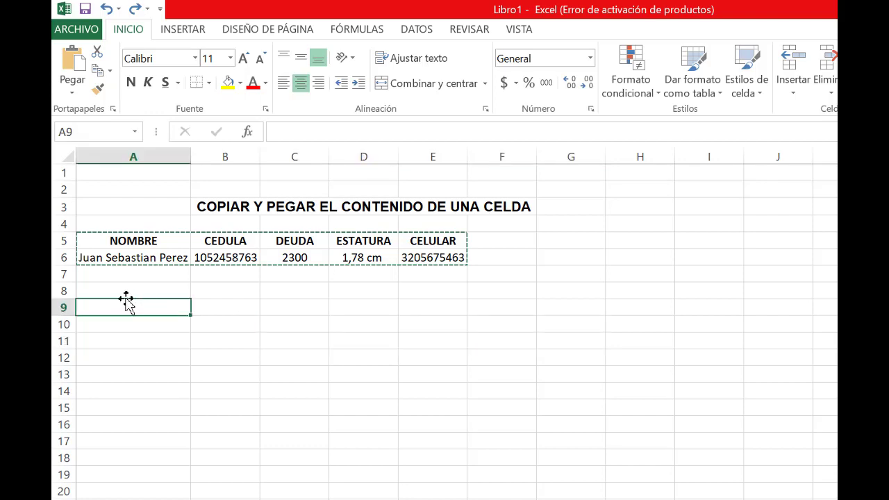
pyautogui.click(179, 337)
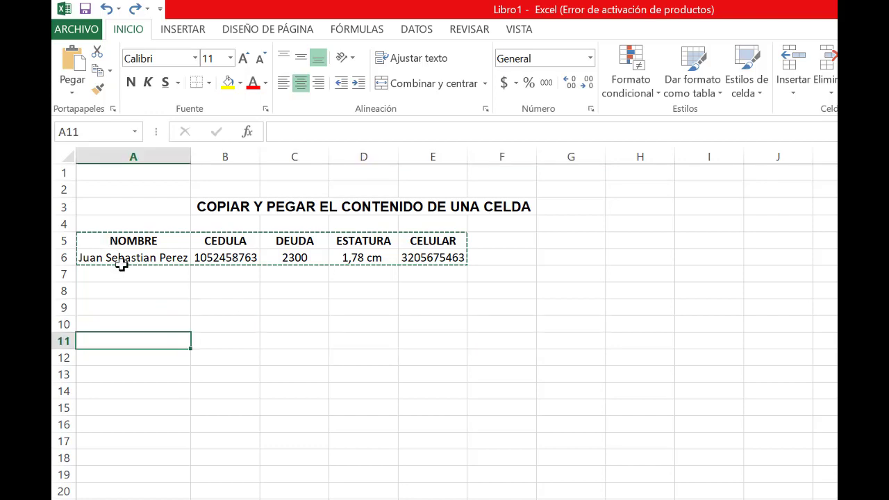
# Copy the person record in A6:E6 into rows 7, 8, 9 and 10, and end the copy mode
pyautogui.moveTo(139, 259); pyautogui.dragTo(437, 264)
pyautogui.hotkey('ctrl', 'c')
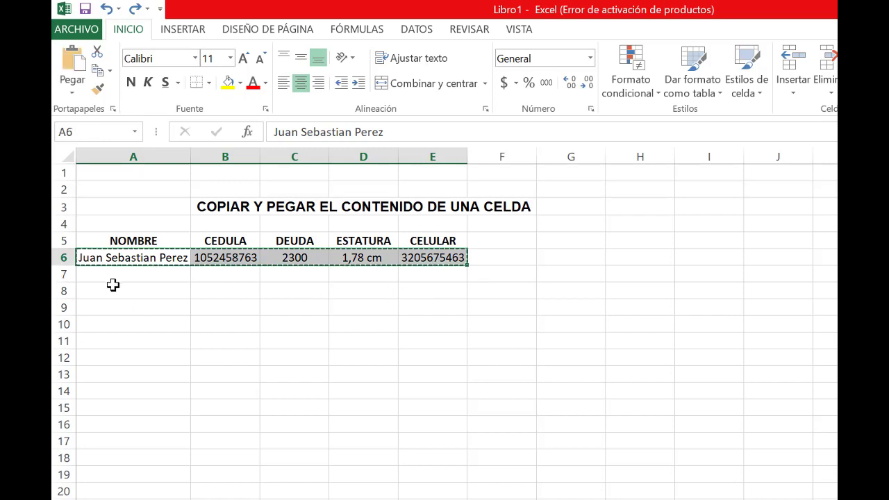
pyautogui.click(112, 275)
pyautogui.hotkey('ctrl', 'v')
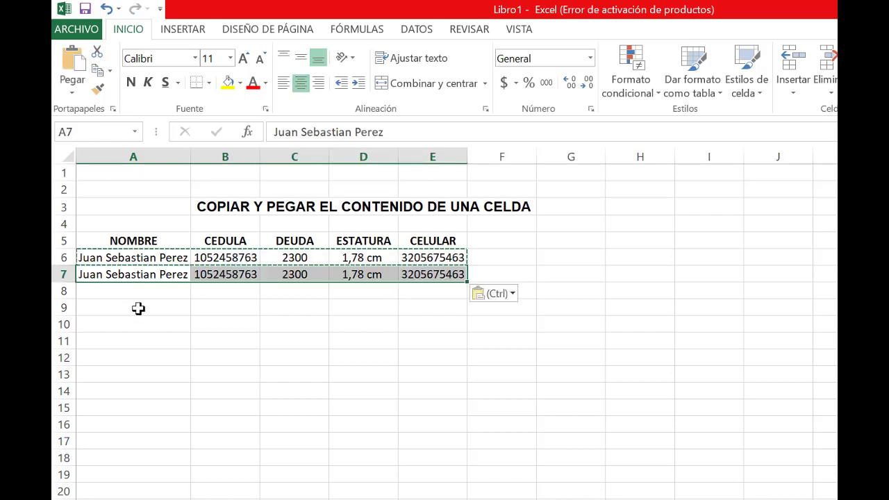
pyautogui.click(124, 292)
pyautogui.hotkey('ctrl', 'v')
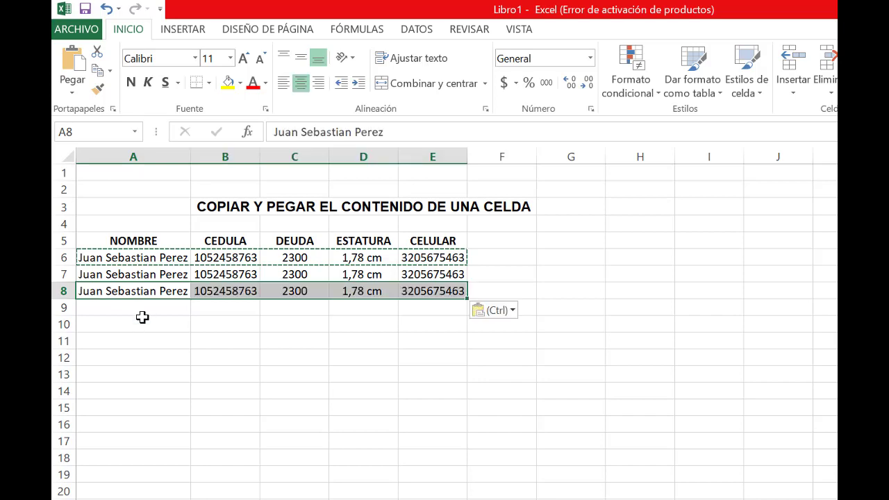
pyautogui.click(138, 310)
pyautogui.hotkey('ctrl', 'v')
pyautogui.click(129, 326)
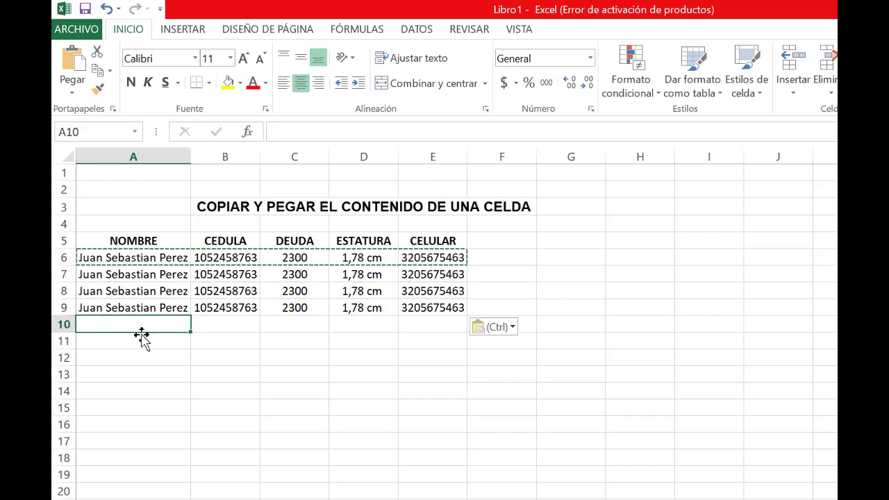
pyautogui.hotkey('ctrl', 'v')
pyautogui.click(151, 376)
pyautogui.press('Escape')
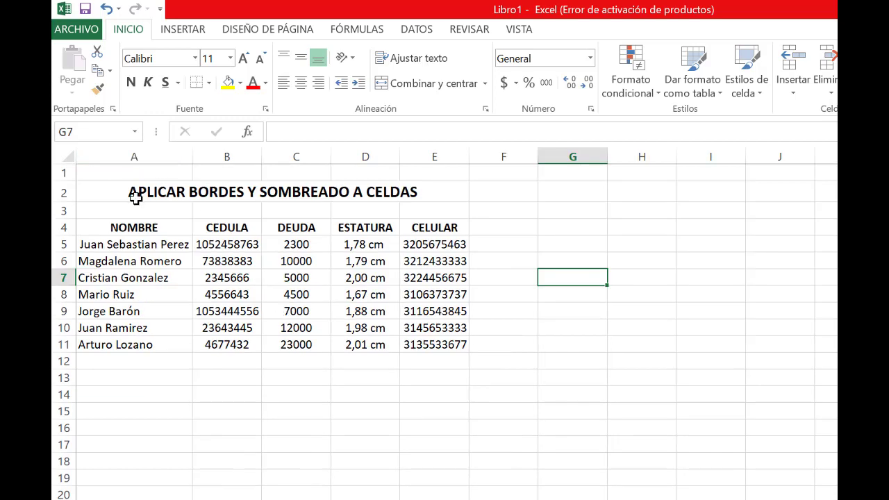
# Apply all borders (Todos los bordes) to the table in A4:E11 on the borders and shading sheet
pyautogui.click(135, 198)
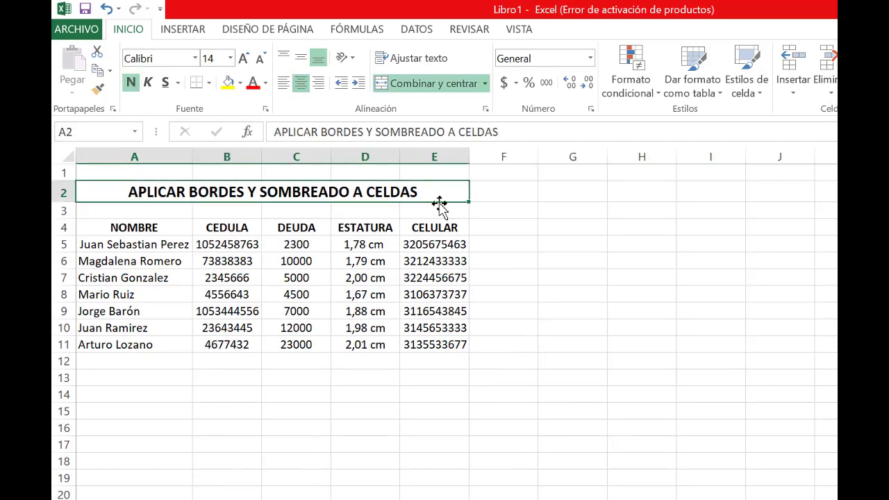
pyautogui.click(532, 356)
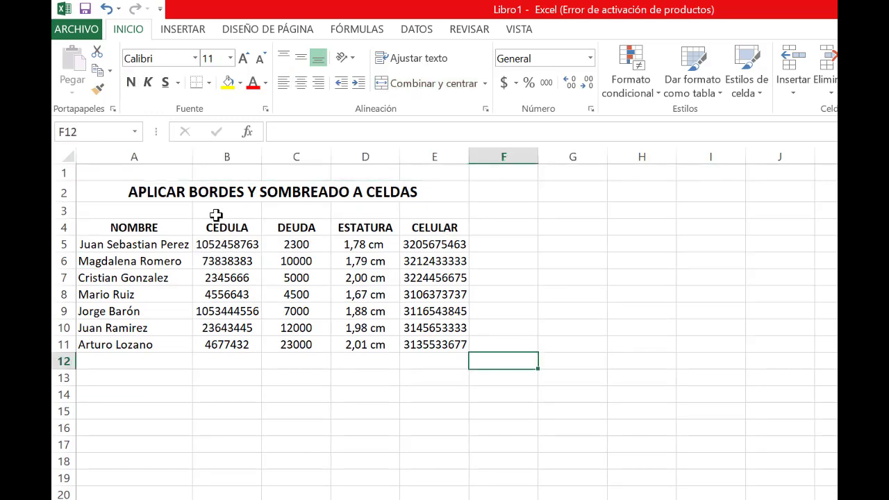
pyautogui.moveTo(118, 227); pyautogui.dragTo(428, 346)
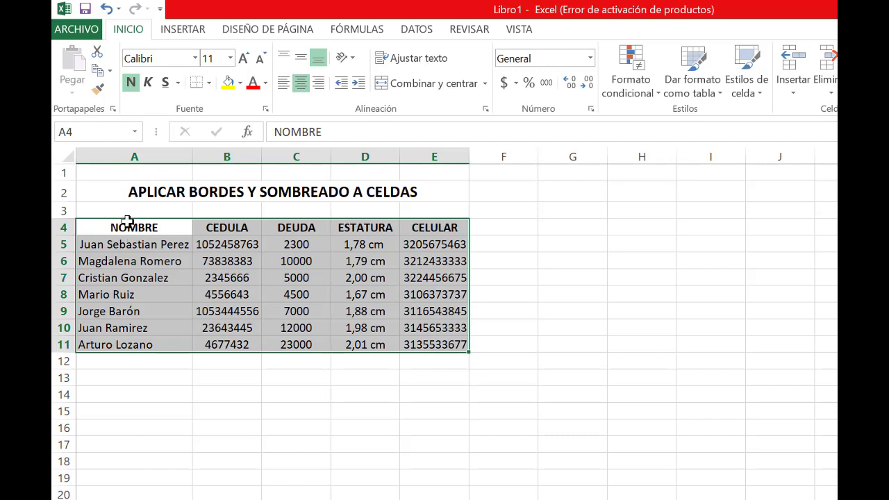
pyautogui.click(209, 84)
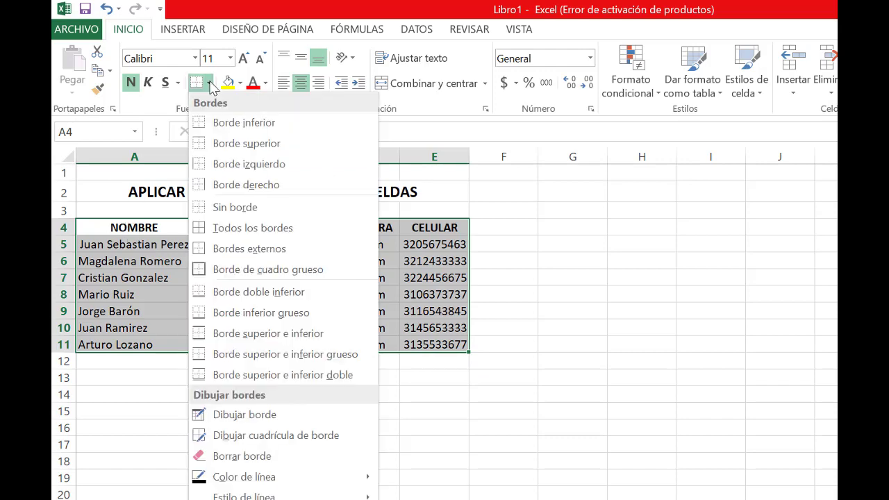
pyautogui.click(167, 111)
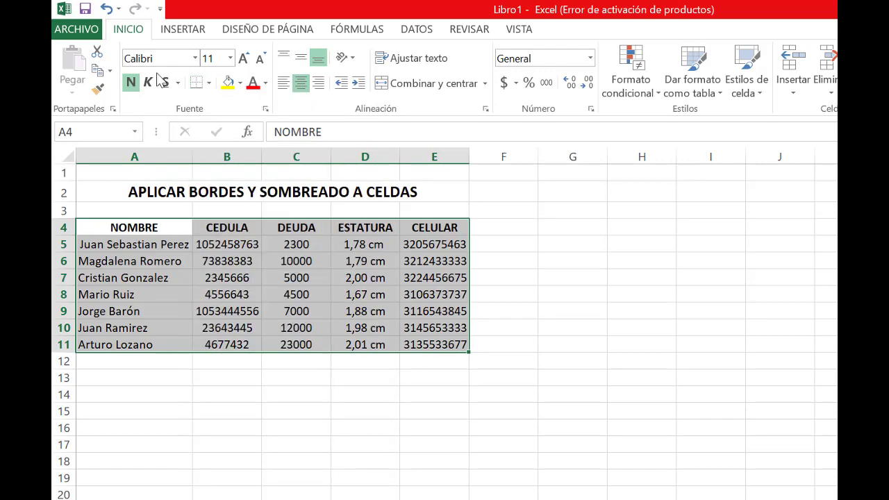
pyautogui.click(209, 84)
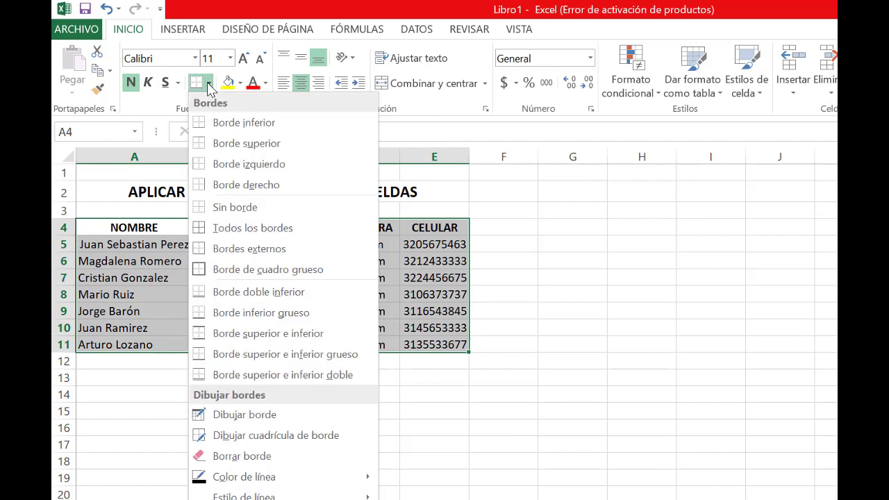
pyautogui.click(226, 234)
pyautogui.click(206, 378)
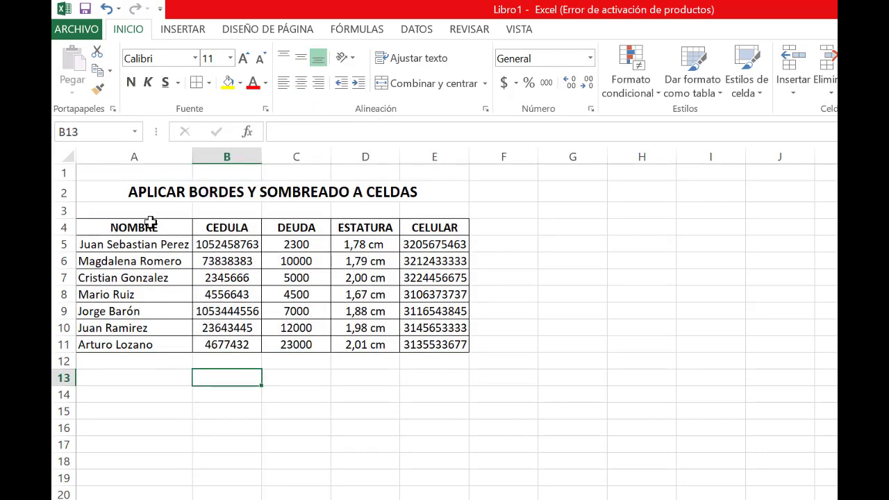
# Outline the whole table A4:E11 with a thick box border (Borde de cuadro grueso)
pyautogui.moveTo(150, 223); pyautogui.dragTo(415, 346)
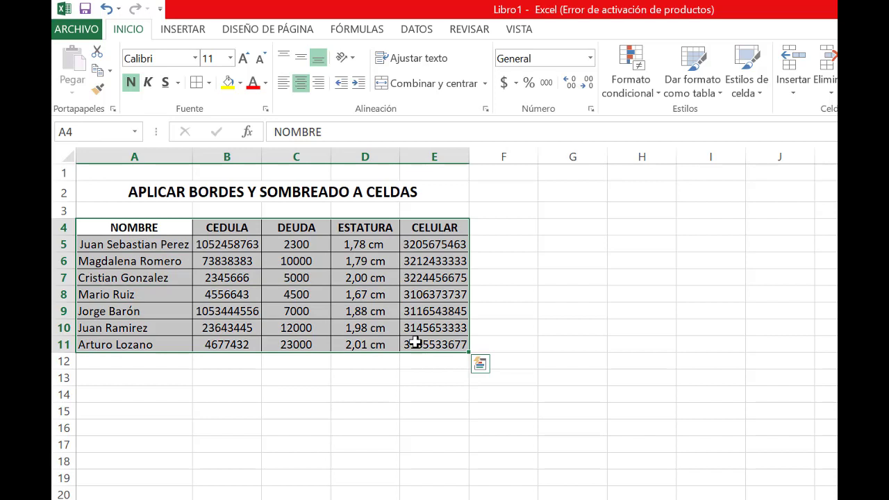
pyautogui.click(210, 83)
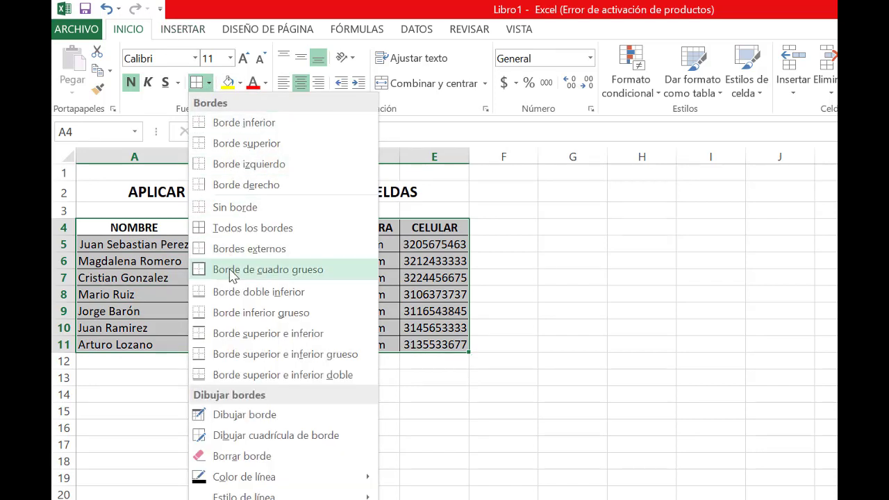
pyautogui.click(233, 276)
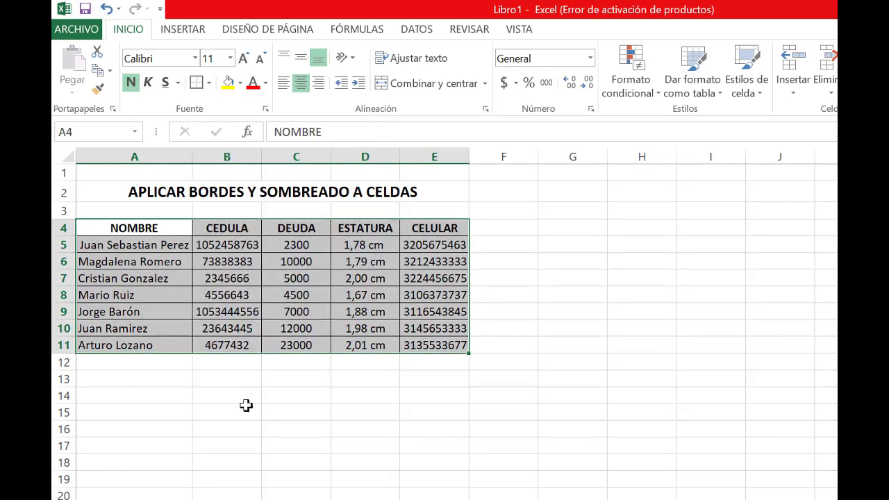
pyautogui.click(245, 407)
# Outline the header row A4:E4 with a thick box border (Borde de cuadro grueso)
pyautogui.moveTo(207, 227); pyautogui.dragTo(443, 231)
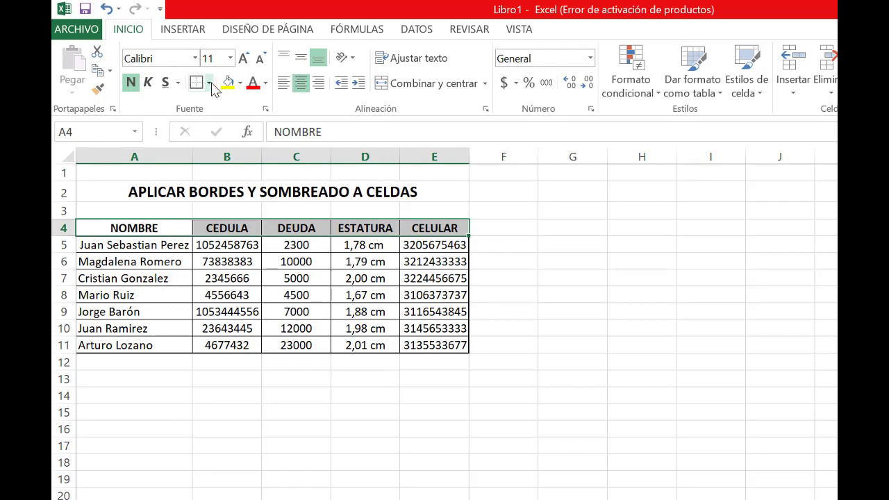
pyautogui.click(208, 82)
pyautogui.click(229, 270)
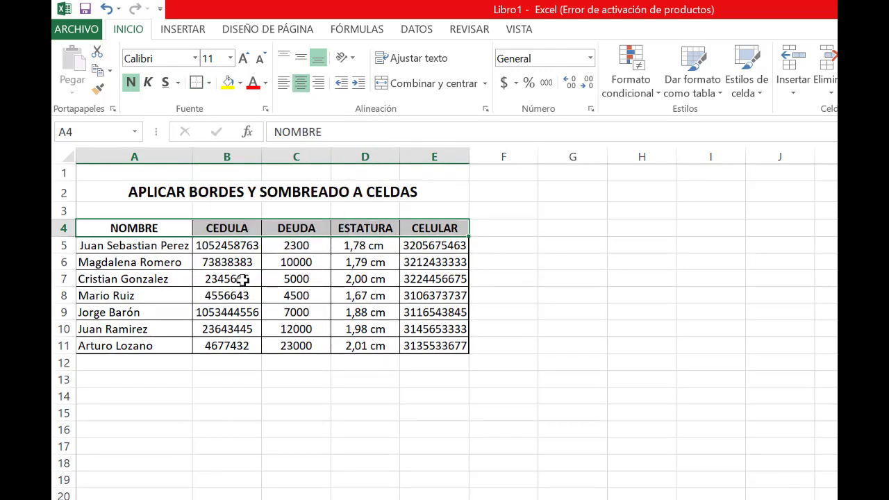
pyautogui.click(230, 264)
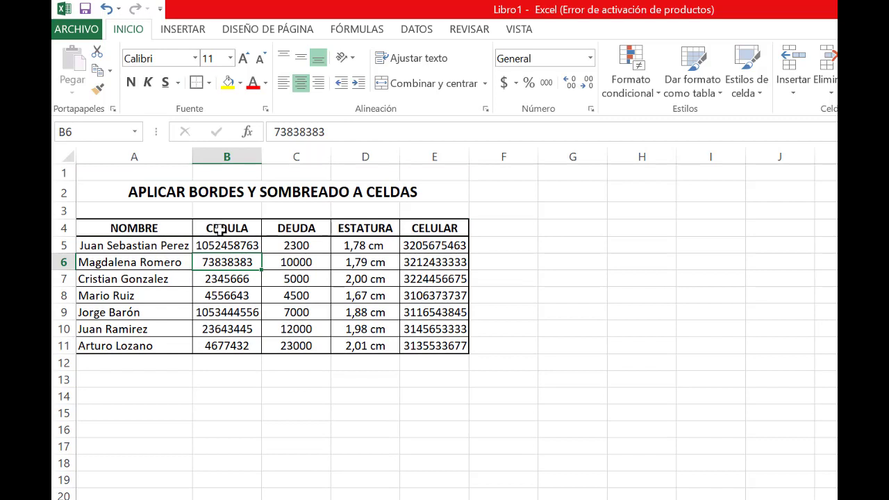
# Outline the CEDULA column B4:B11 and the ESTATURA column D4:D11 with thick box borders
pyautogui.moveTo(215, 228); pyautogui.dragTo(234, 344)
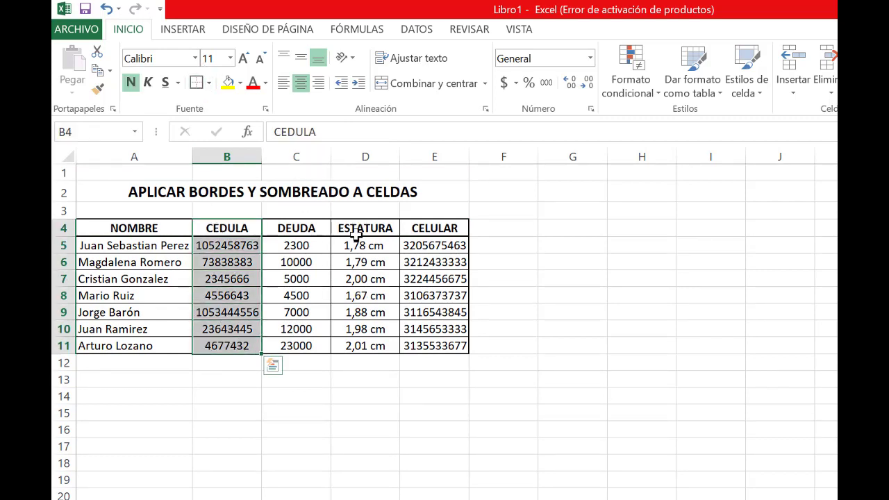
pyautogui.moveTo(361, 231); pyautogui.dragTo(351, 345)
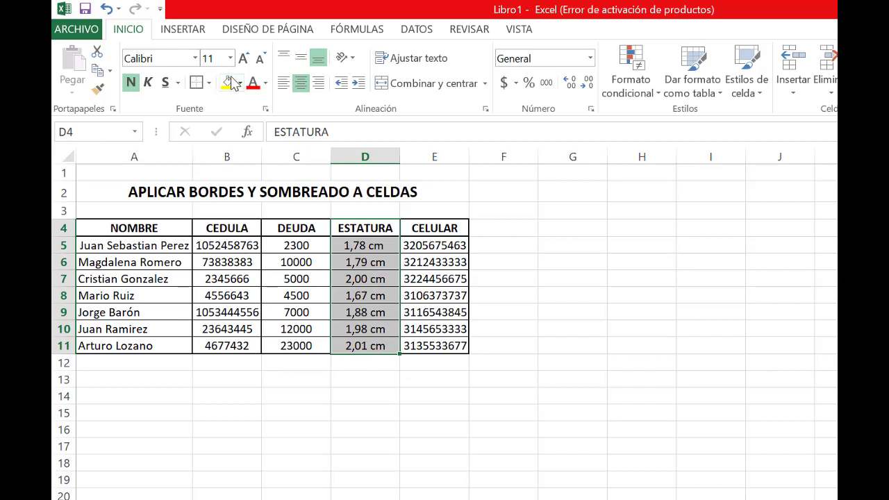
pyautogui.click(507, 357)
# Apply a top and double bottom border (Borde superior e inferior doble) to the CELULAR column E4:E11
pyautogui.moveTo(433, 229); pyautogui.dragTo(437, 348)
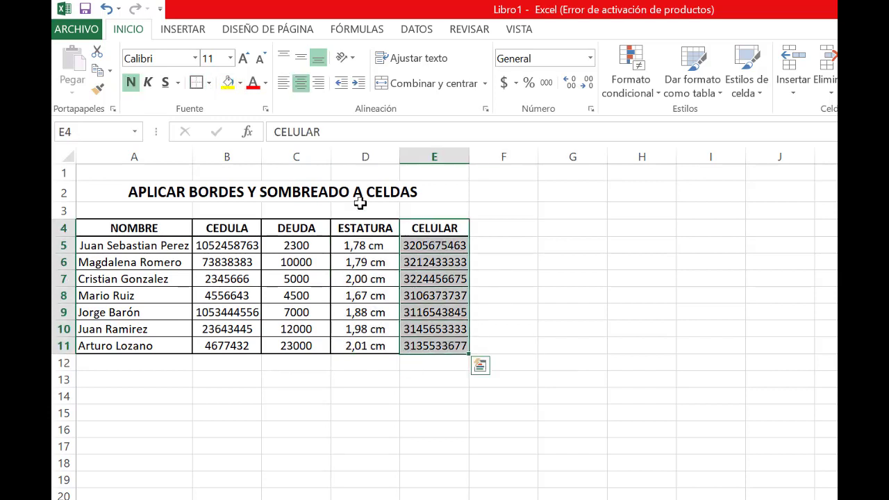
pyautogui.click(209, 83)
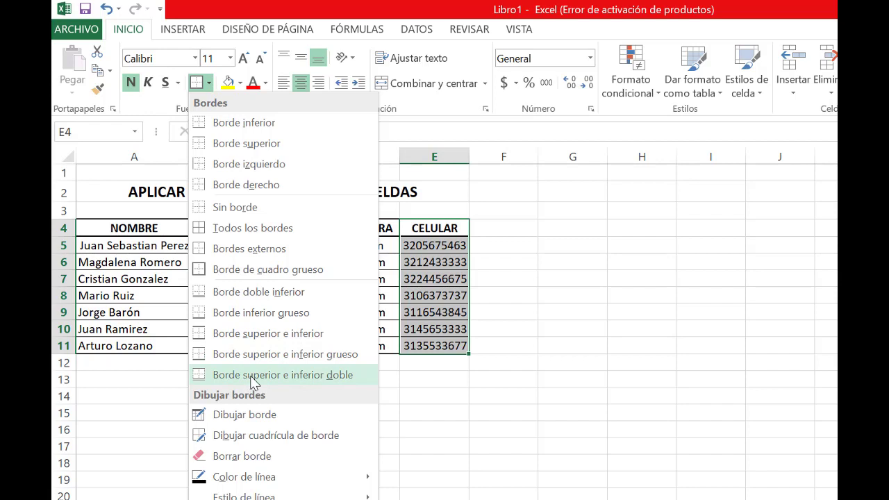
pyautogui.click(251, 377)
pyautogui.click(457, 393)
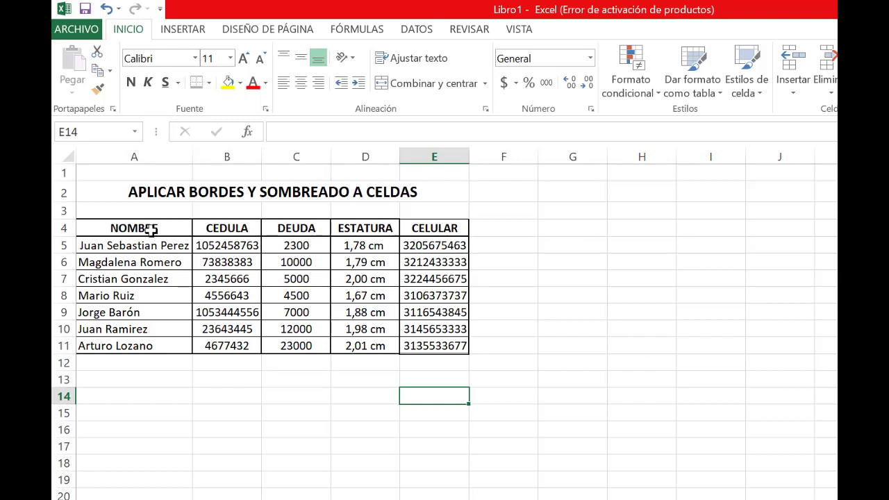
# Shade the header row A4:E4 with the light grey theme fill colour
pyautogui.moveTo(150, 230); pyautogui.dragTo(427, 228)
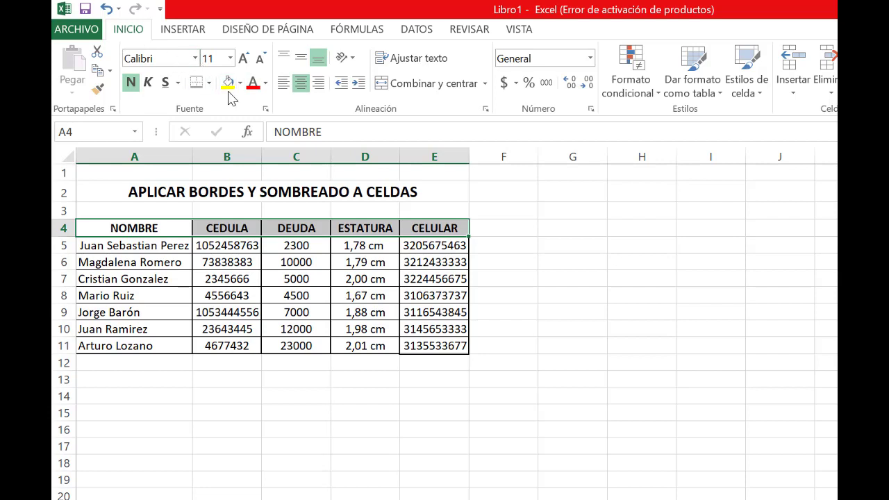
pyautogui.click(240, 83)
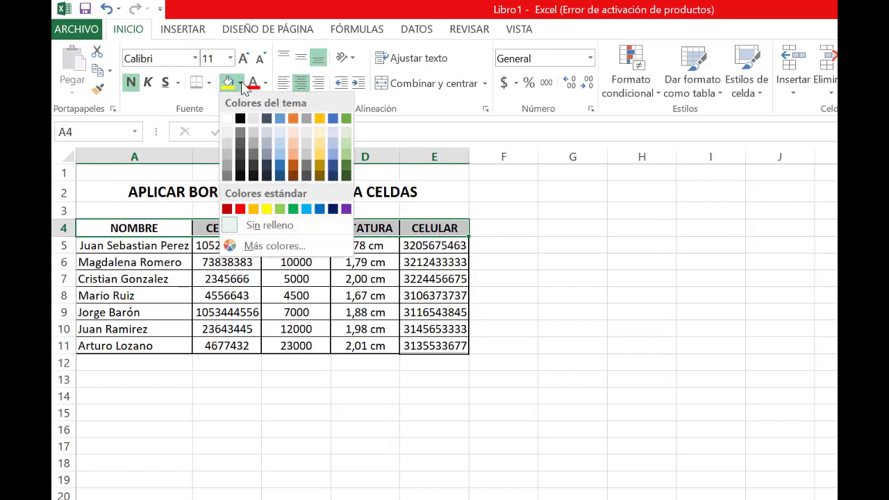
pyautogui.click(229, 136)
pyautogui.click(173, 295)
# Set the font colour of the headers in A4:E4 to red
pyautogui.moveTo(175, 229); pyautogui.dragTo(438, 232)
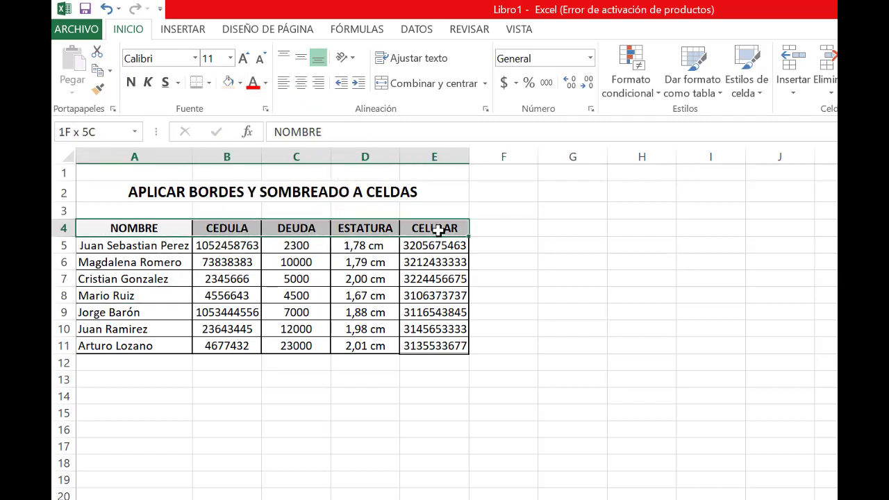
pyautogui.click(254, 85)
pyautogui.click(497, 296)
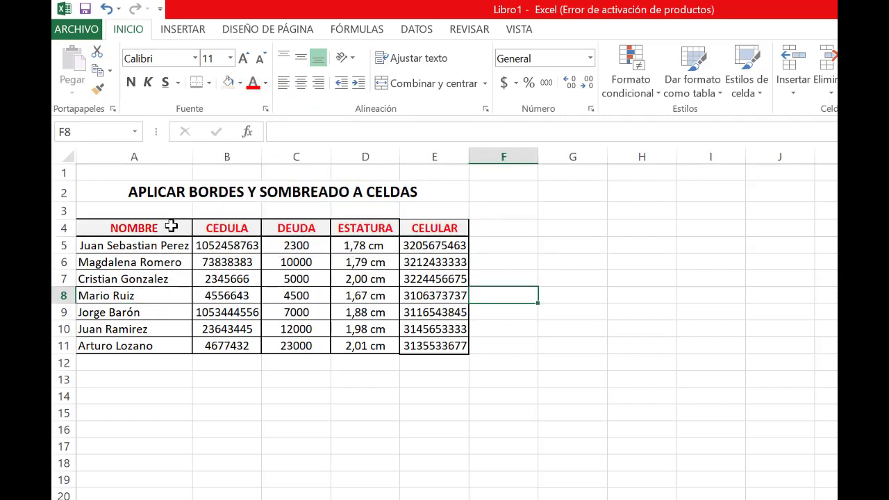
# Shade the header row A4:E4 with the standard light green fill colour
pyautogui.moveTo(171, 226); pyautogui.dragTo(435, 229)
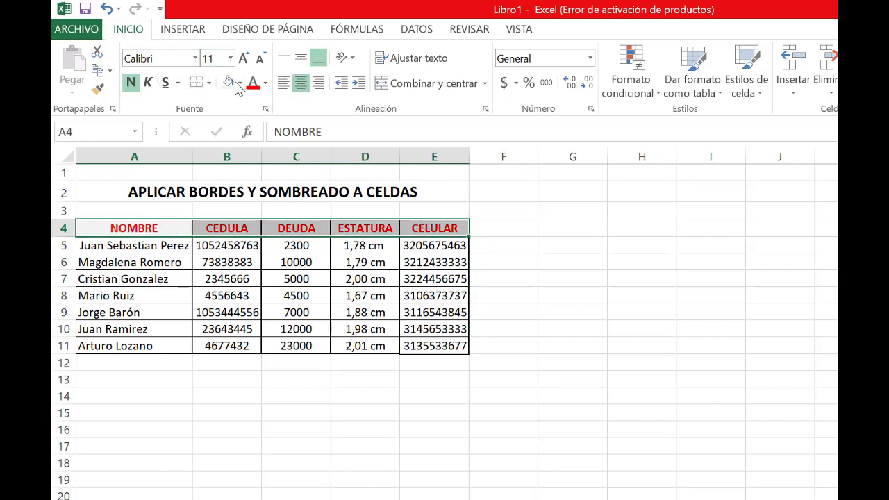
pyautogui.click(240, 84)
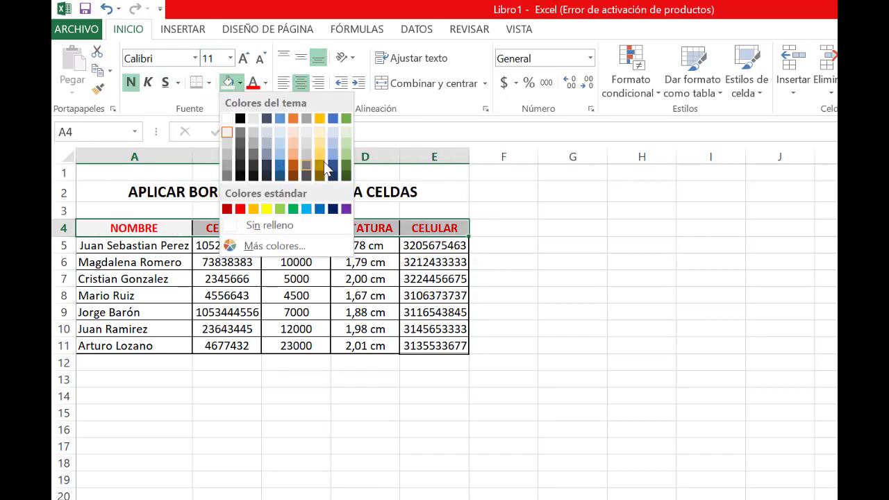
pyautogui.click(279, 209)
pyautogui.click(229, 288)
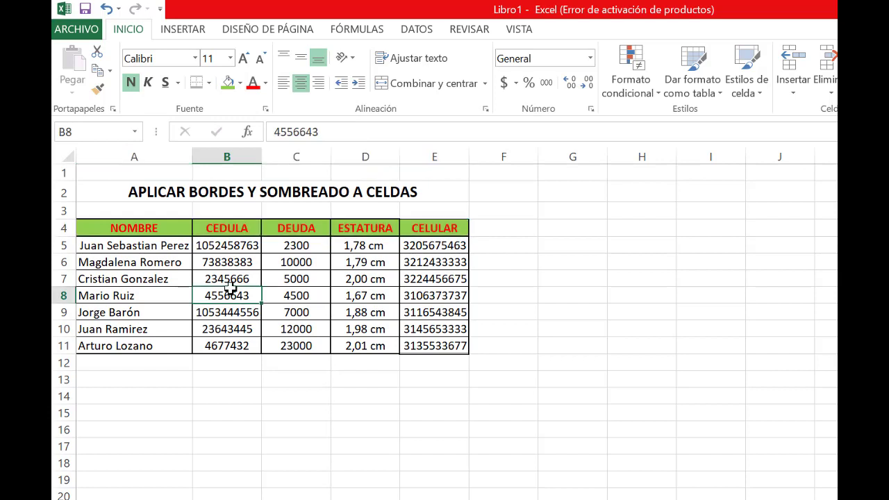
# Undo both the green shading and the red font colour of the header row A4:E4
pyautogui.hotkey('ctrl', 'z')
pyautogui.hotkey('ctrl', 'z')
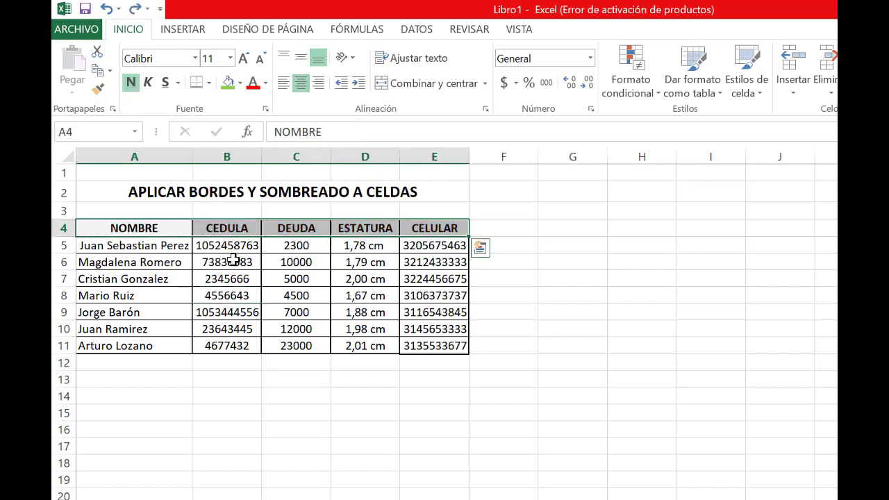
pyautogui.click(242, 278)
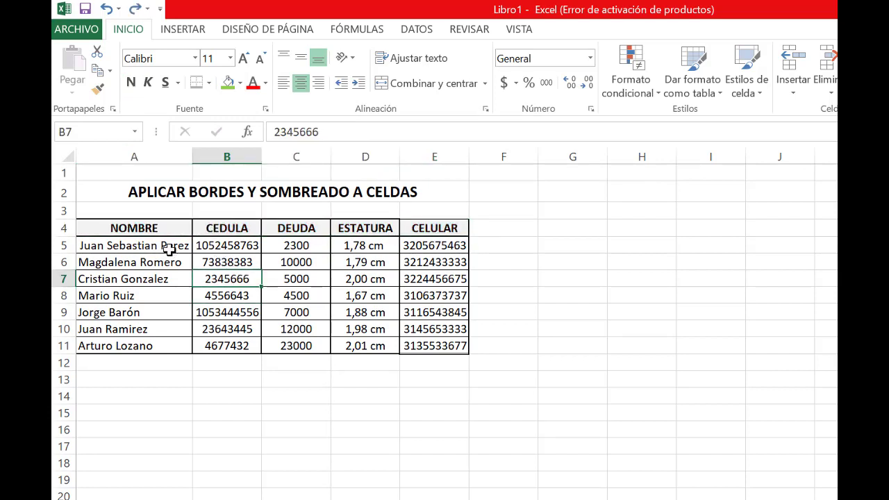
# Shade the data rows A5:E11 with the lightest blue theme fill colour
pyautogui.moveTo(170, 248)
pyautogui.mouseDown()
pyautogui.moveTo(405, 312)
pyautogui.moveTo(444, 345)
pyautogui.mouseUp()
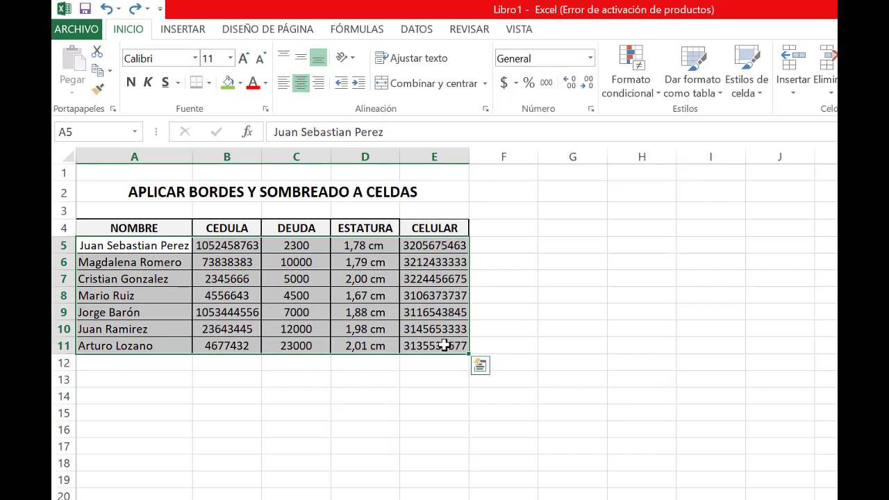
pyautogui.click(239, 83)
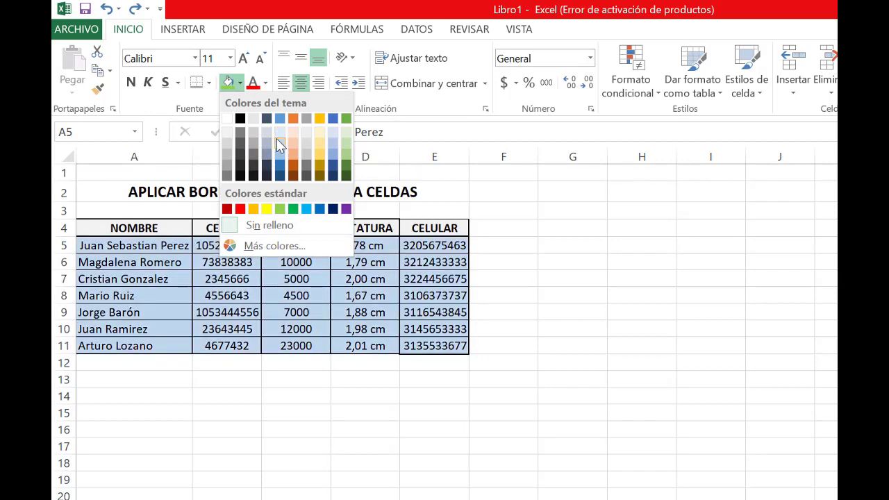
pyautogui.click(278, 131)
pyautogui.click(285, 445)
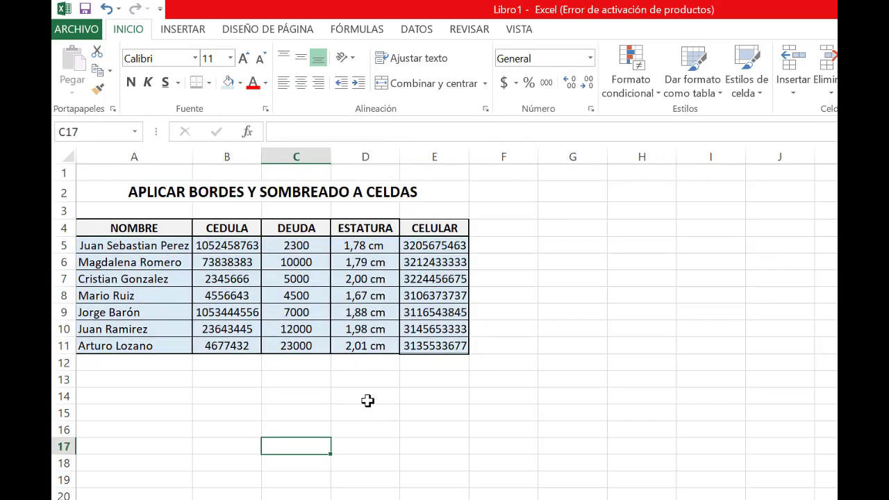
pyautogui.click(367, 412)
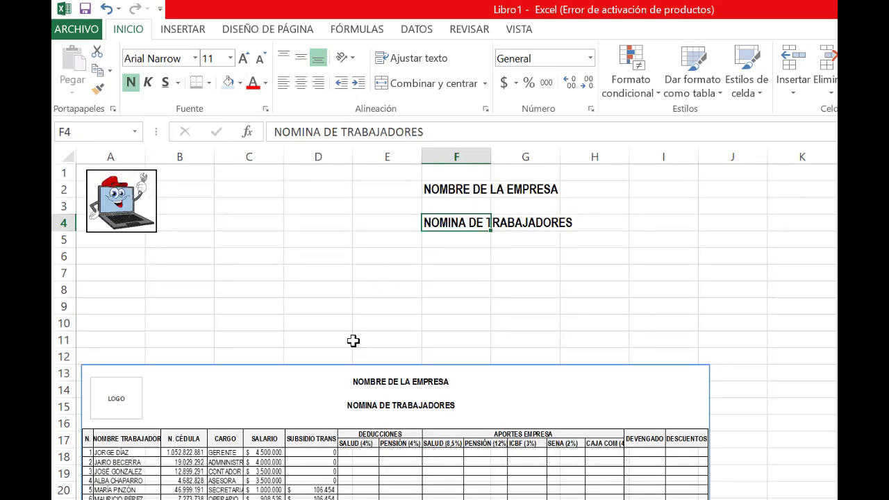
# On the payroll sheet, move the sample payroll picture slightly down and select the logo picture
pyautogui.click(341, 389)
pyautogui.moveTo(316, 391)
pyautogui.mouseDown()
pyautogui.moveTo(351, 398)
pyautogui.moveTo(311, 401)
pyautogui.mouseUp()
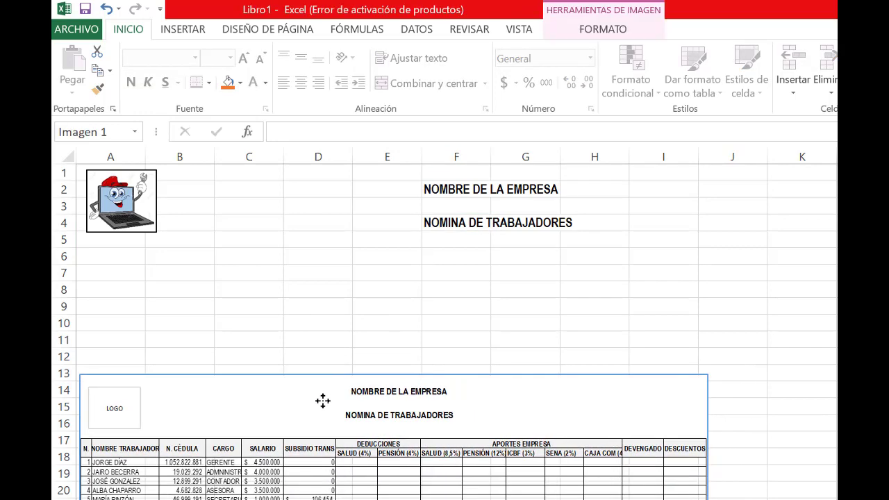
pyautogui.click(118, 198)
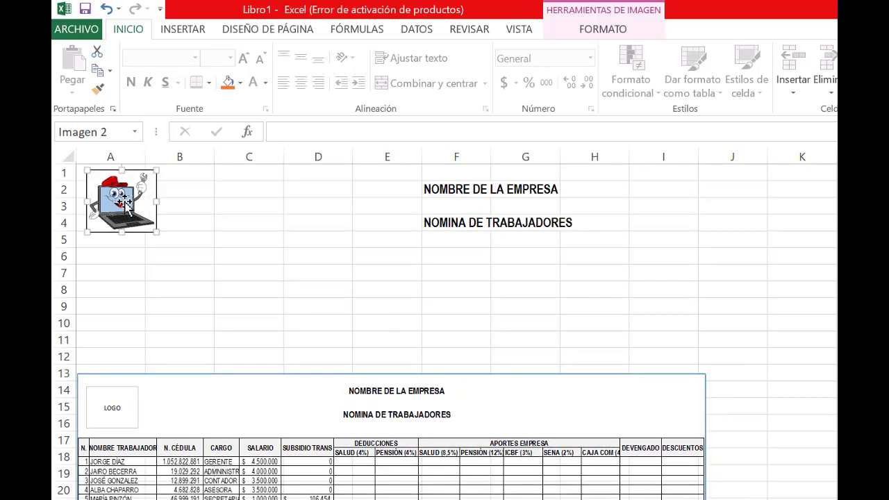
# Replace the company name placeholder in F2 with MANTENIMIENTO COMPUTADORES LTDA
pyautogui.click(456, 192)
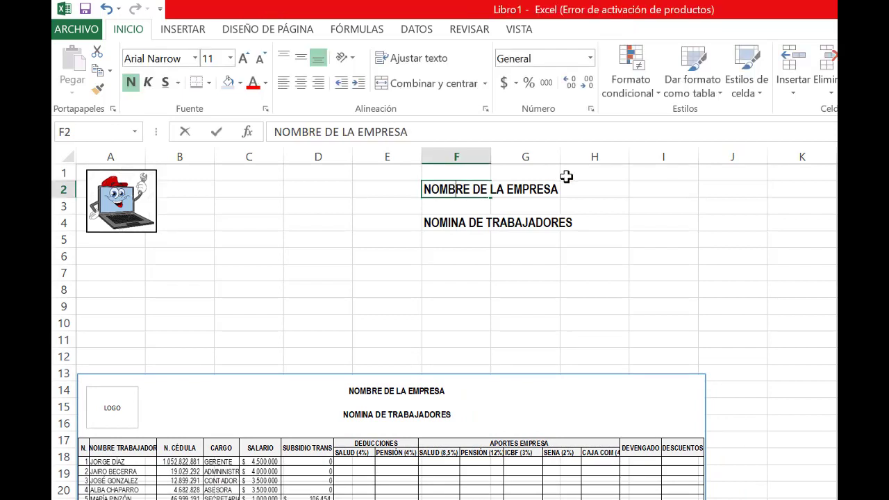
pyautogui.doubleClick(561, 188)
pyautogui.moveTo(562, 188); pyautogui.dragTo(402, 188)
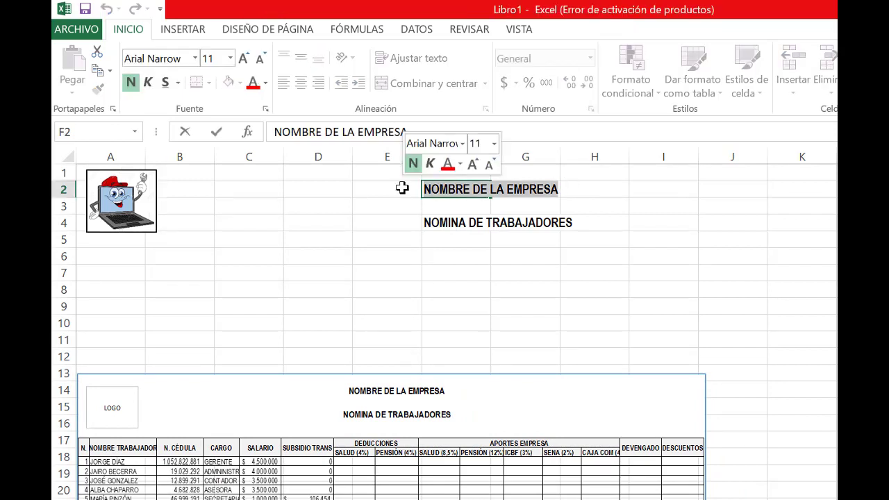
pyautogui.write('MANE')
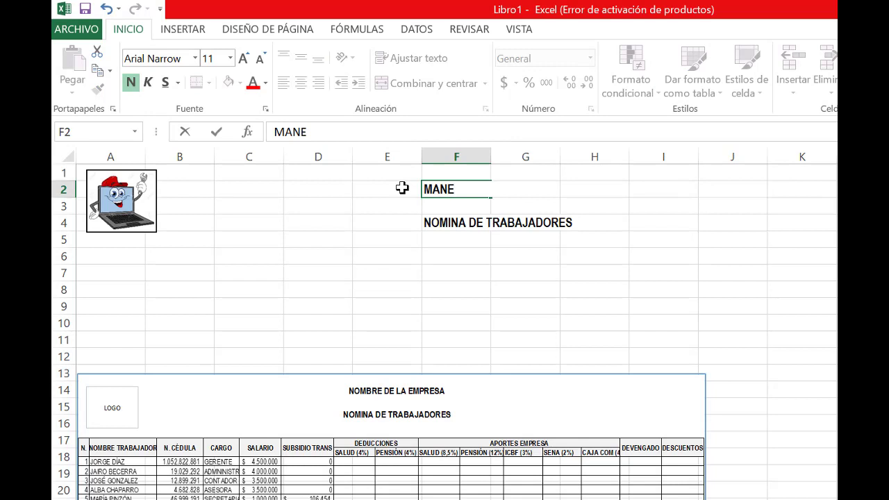
pyautogui.press('BackSpace')
pyautogui.write('TEM')
pyautogui.press('BackSpace')
pyautogui.write('NIMIENTO ')
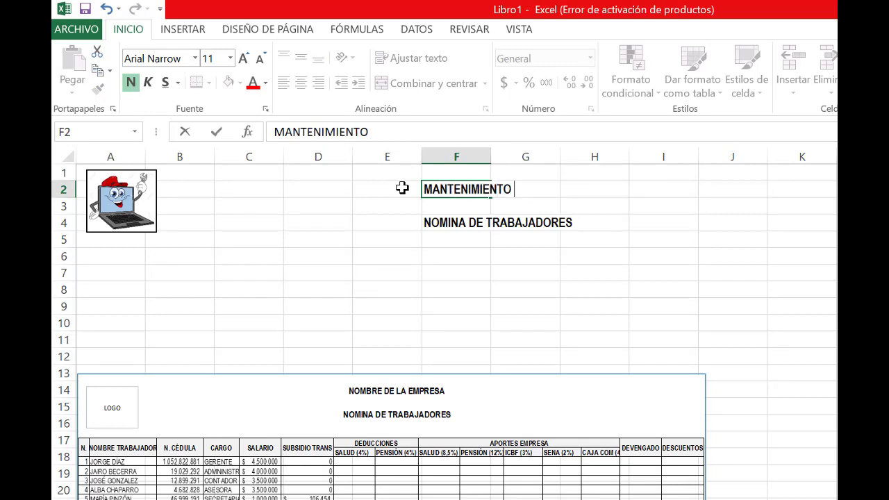
pyautogui.write('COMPU')
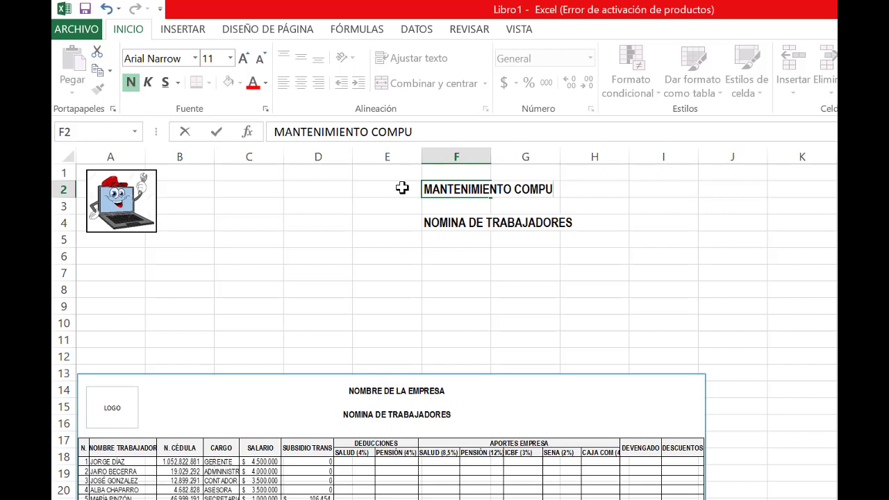
pyautogui.write('TADORES LT')
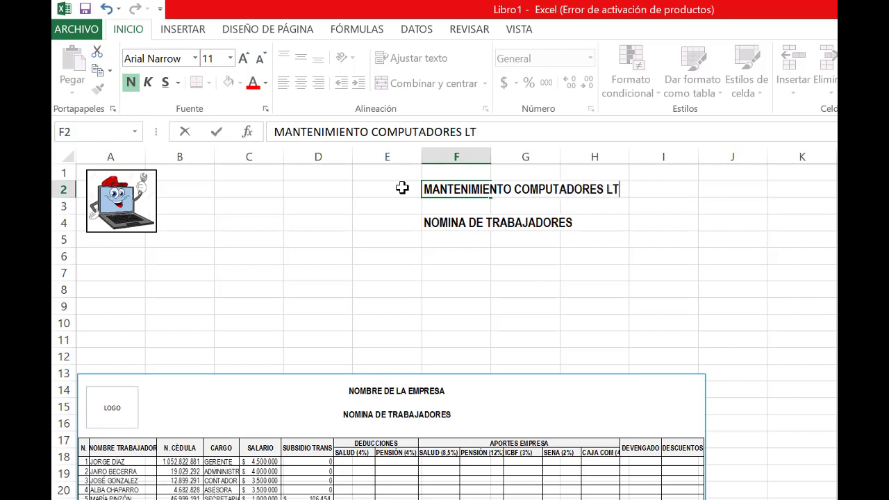
pyautogui.write('DA')
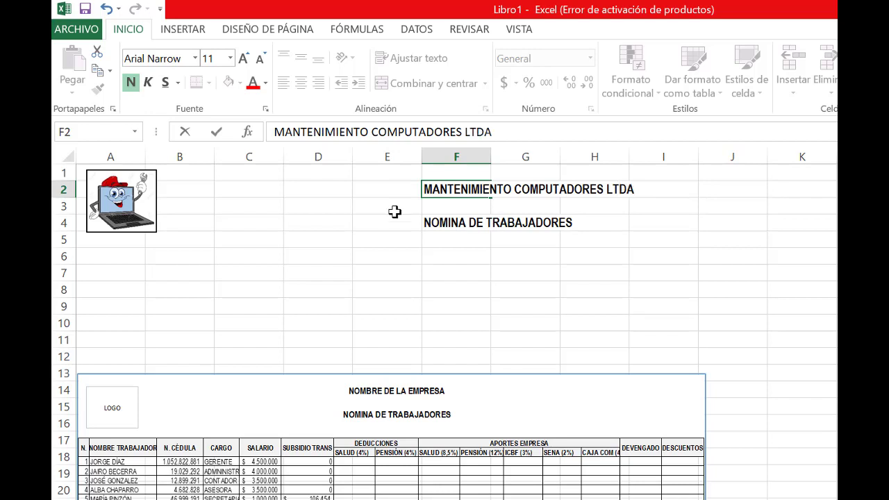
pyautogui.click(457, 273)
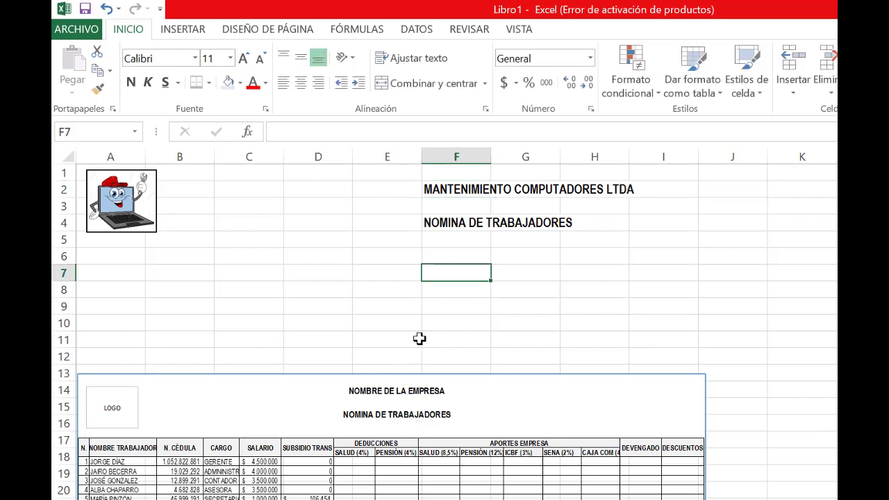
# Enlarge the sample payroll picture slightly and move it up so its upper edge sits at row 10
pyautogui.click(403, 421)
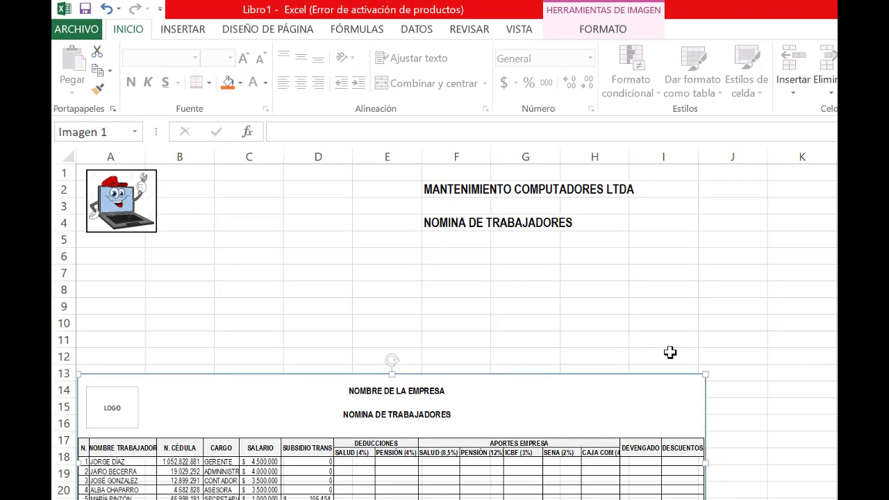
pyautogui.moveTo(706, 373); pyautogui.dragTo(739, 358)
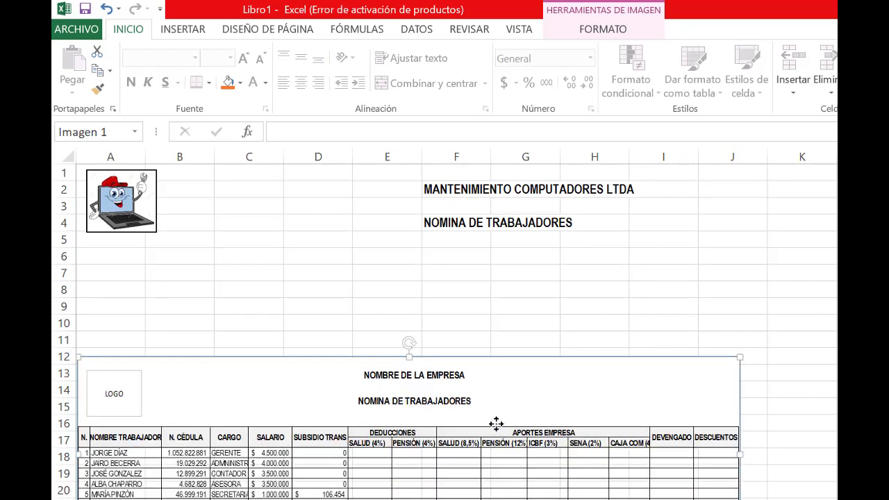
pyautogui.moveTo(494, 423); pyautogui.dragTo(516, 437)
pyautogui.click(103, 256)
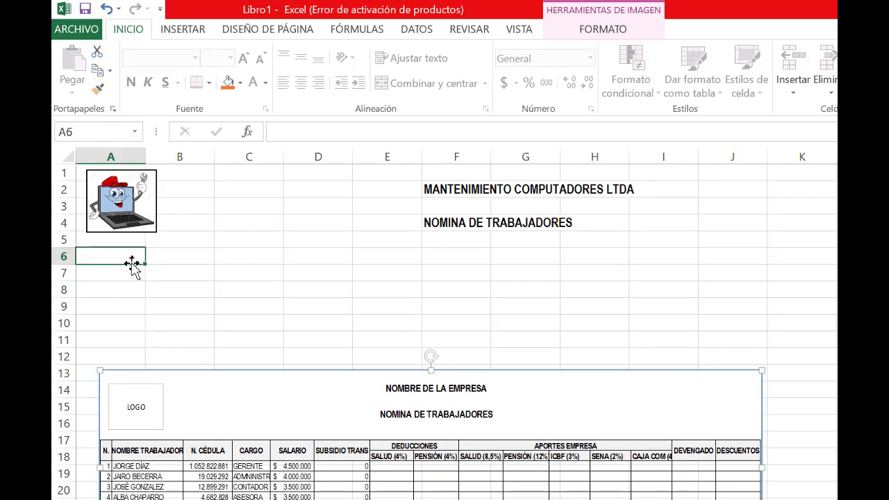
pyautogui.moveTo(161, 451); pyautogui.dragTo(159, 402)
# Enter the headers N. in A6 and NOMBRE DEL TRABAJADOR in B6
pyautogui.click(106, 257)
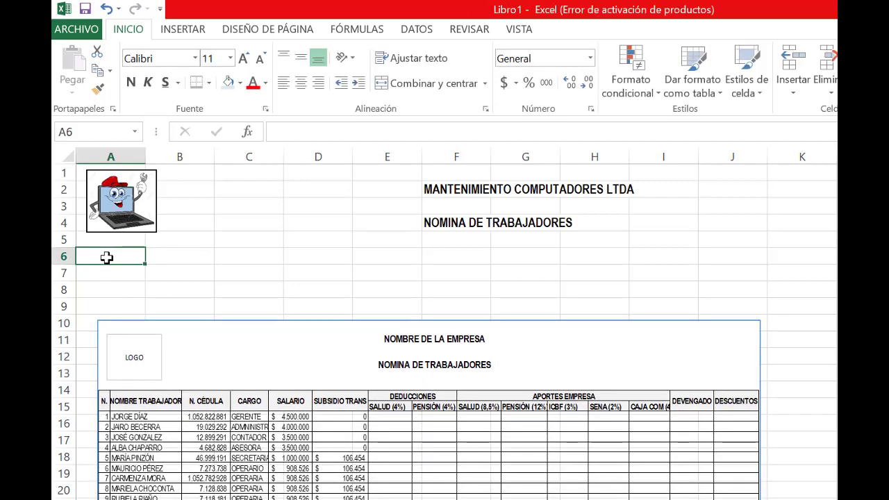
pyautogui.write('n')
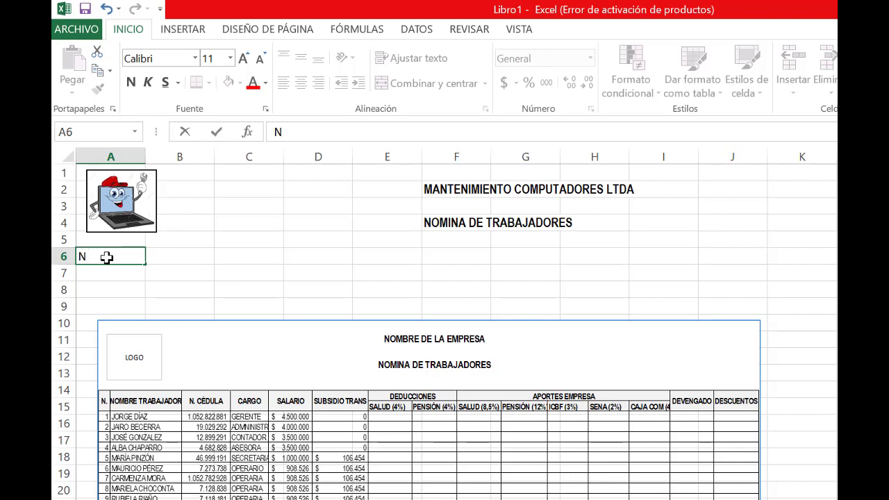
pyautogui.click(200, 258)
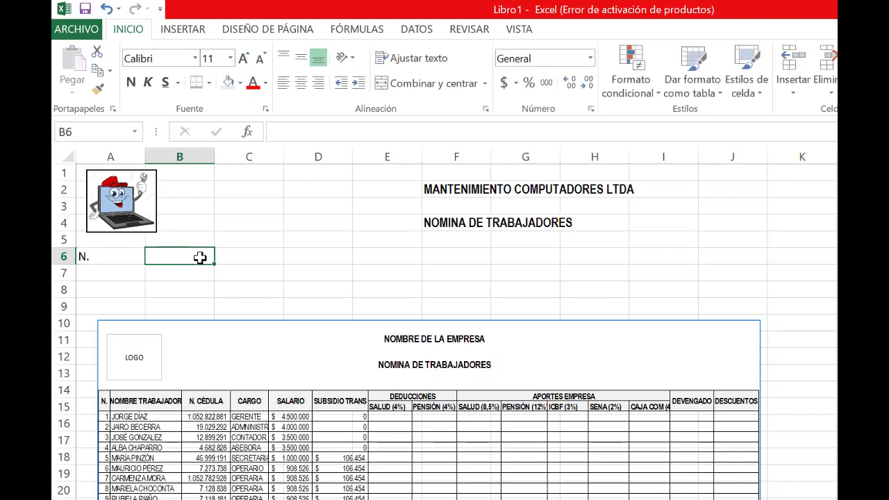
pyautogui.write('Nombre')
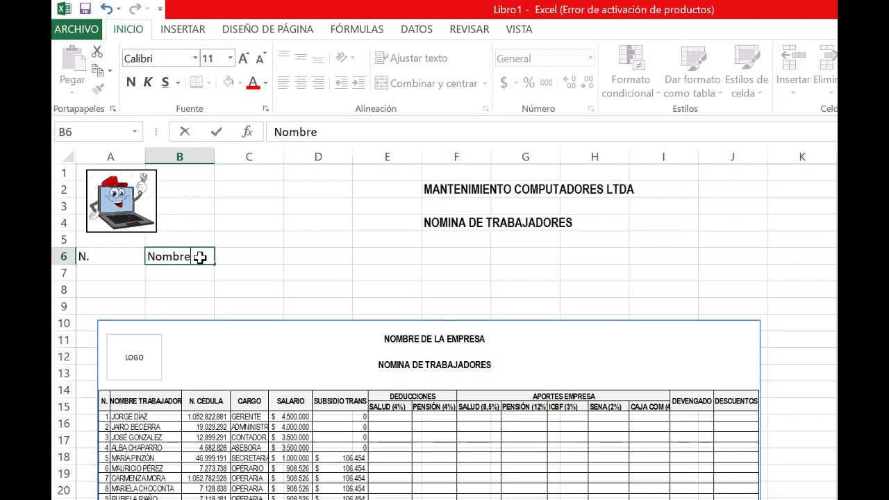
pyautogui.press('BackSpace')
pyautogui.press('BackSpace')
pyautogui.press('BackSpace')
pyautogui.press('BackSpace')
pyautogui.press('BackSpace')
pyautogui.press('BackSpace')
pyautogui.write('NOMBR')
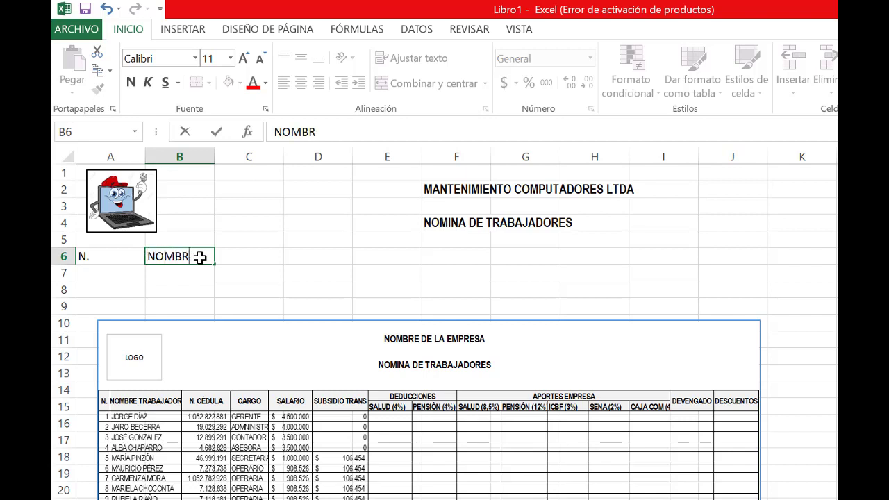
pyautogui.write('E DEL TRABAJOA')
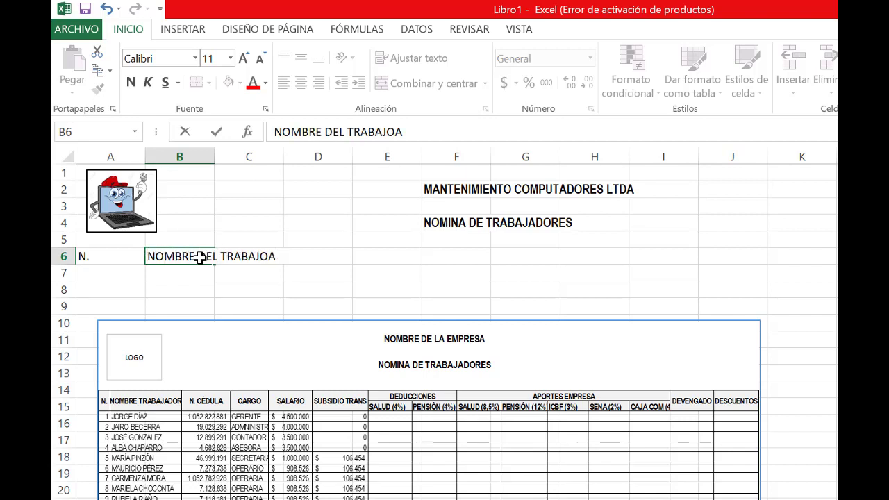
pyautogui.write('DOR')
pyautogui.press('BackSpace')
pyautogui.press('BackSpace')
pyautogui.press('BackSpace')
pyautogui.press('BackSpace')
pyautogui.press('BackSpace')
pyautogui.write('ADOR')
pyautogui.press('Tab')
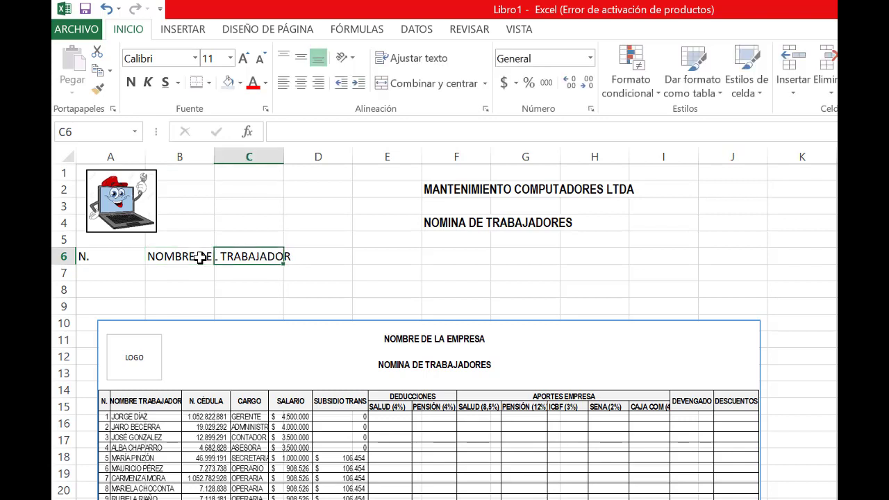
# Enter the headers N. CED. in C6, CARGO in D6, SALARIO in E6 and SUB. TRANS. in F6
pyautogui.write('n')
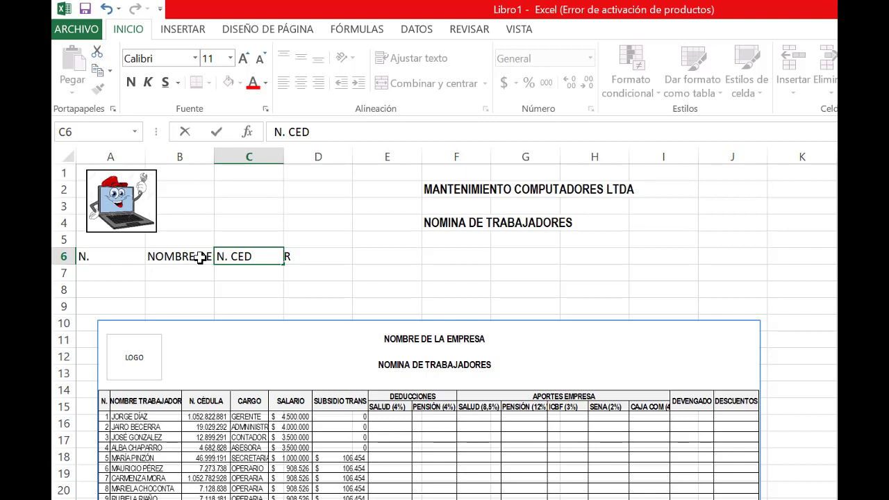
pyautogui.press('Tab')
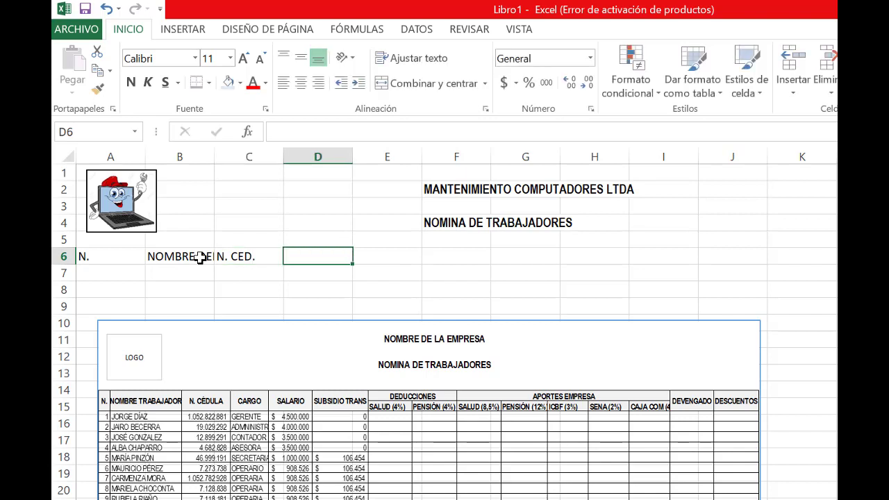
pyautogui.write('CA')
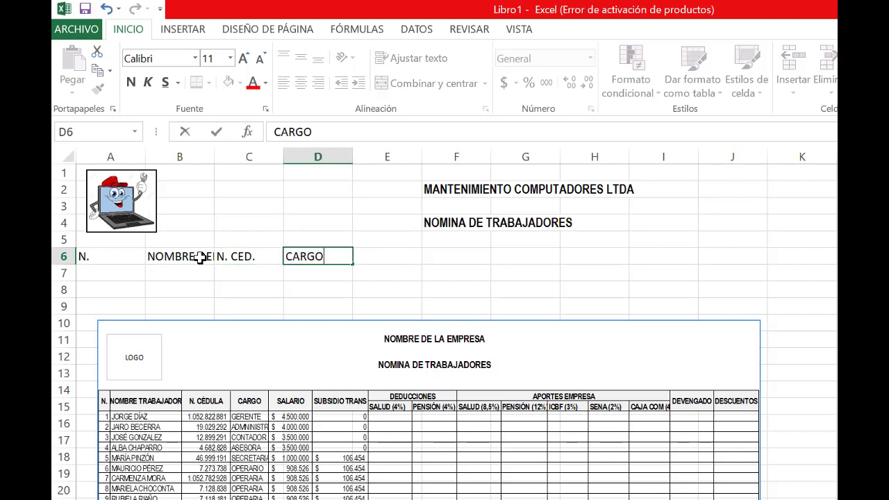
pyautogui.write('RGO')
pyautogui.press('Tab')
pyautogui.write('SALA')
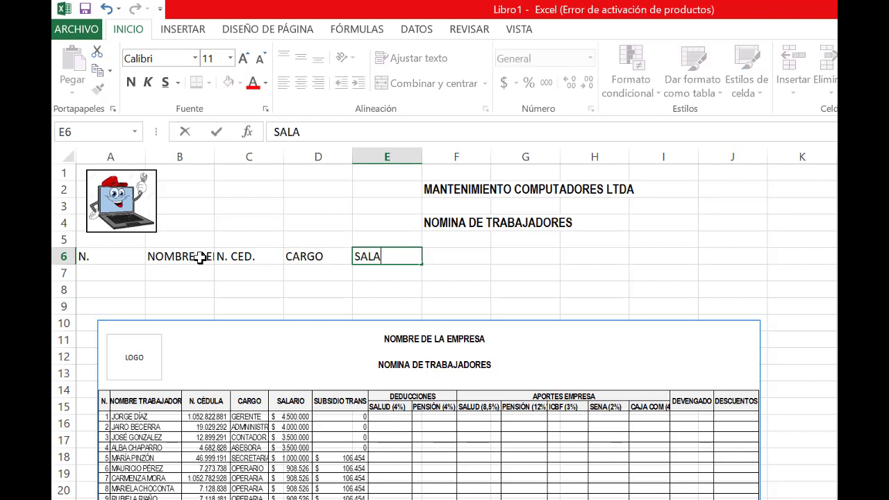
pyautogui.press('Tab')
pyautogui.write('SU')
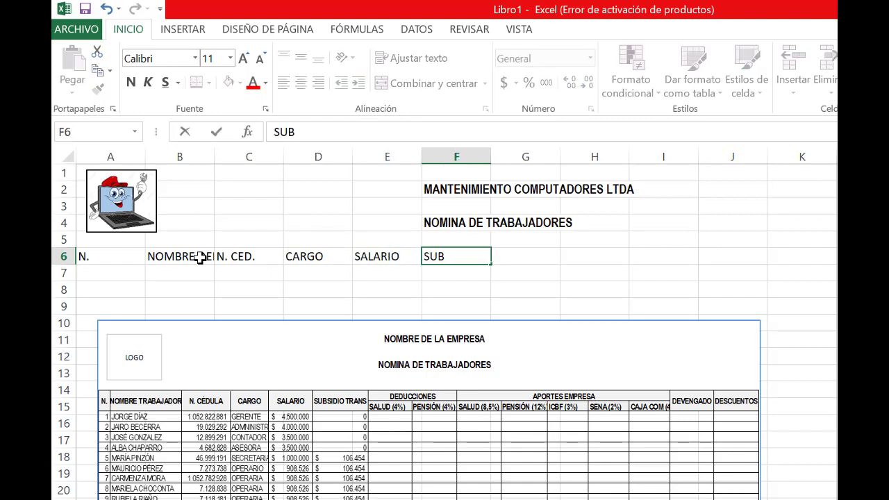
pyautogui.write('B. TRANS.')
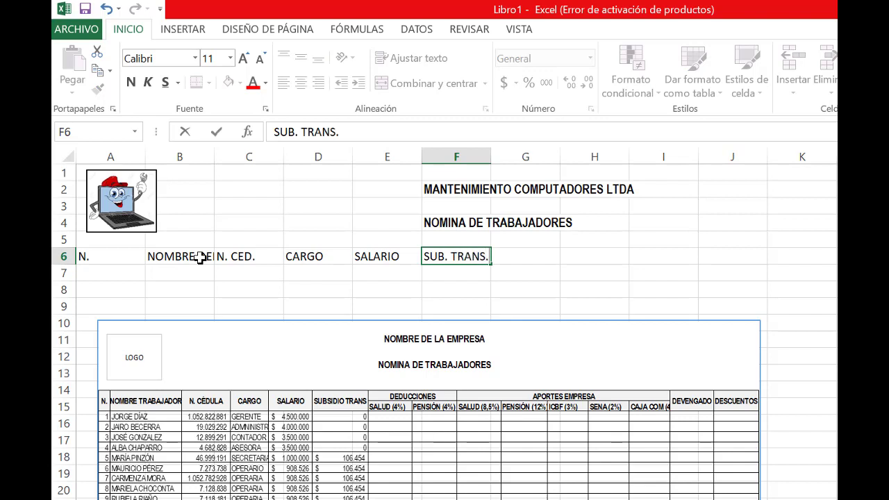
pyautogui.press('Tab')
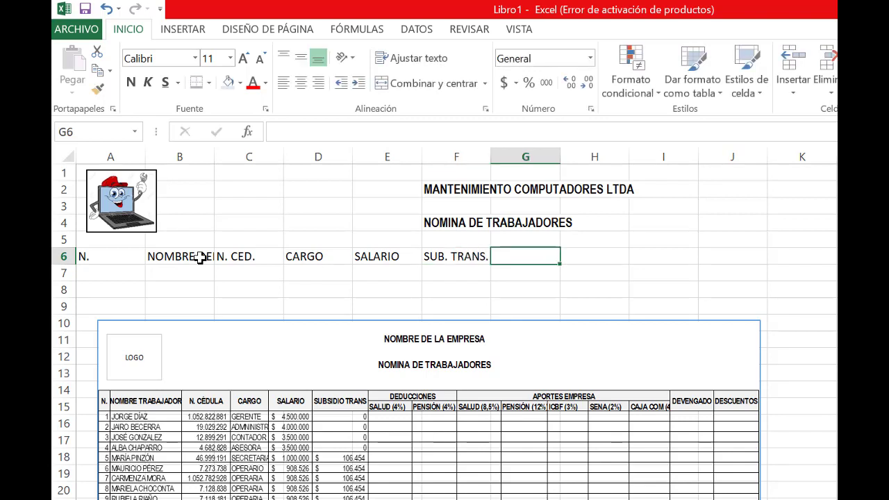
# Enter the header DEDUCCIONES in G6 with the subheaders SALUD in G7 and PENSION in H7
pyautogui.write('DEDU')
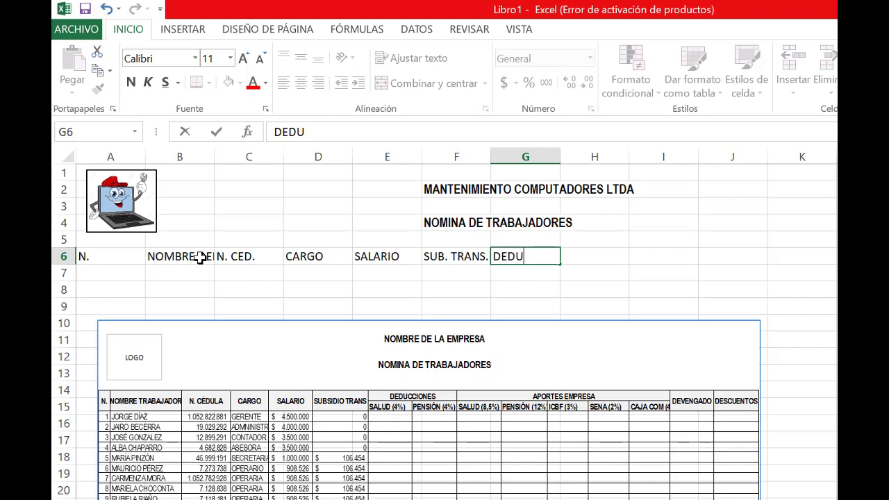
pyautogui.write('CCIONE')
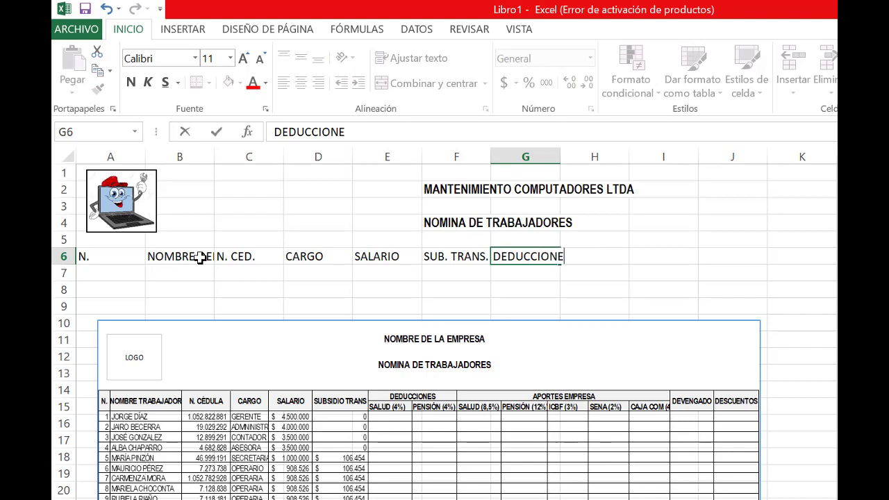
pyautogui.write('S')
pyautogui.press('Return')
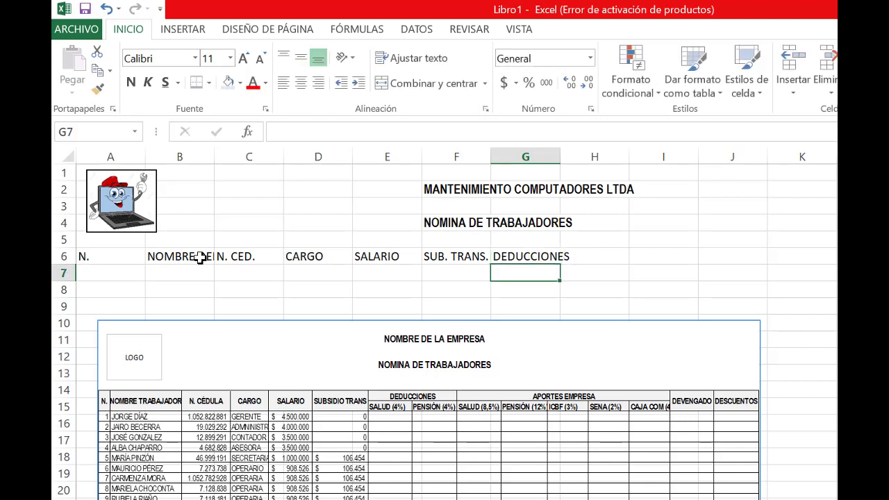
pyautogui.write('SALUD')
pyautogui.press('Tab')
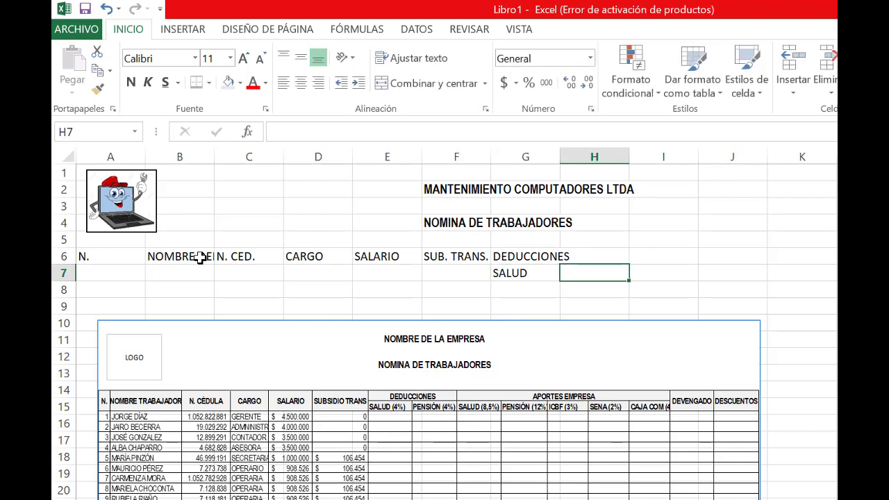
pyautogui.press('Left')
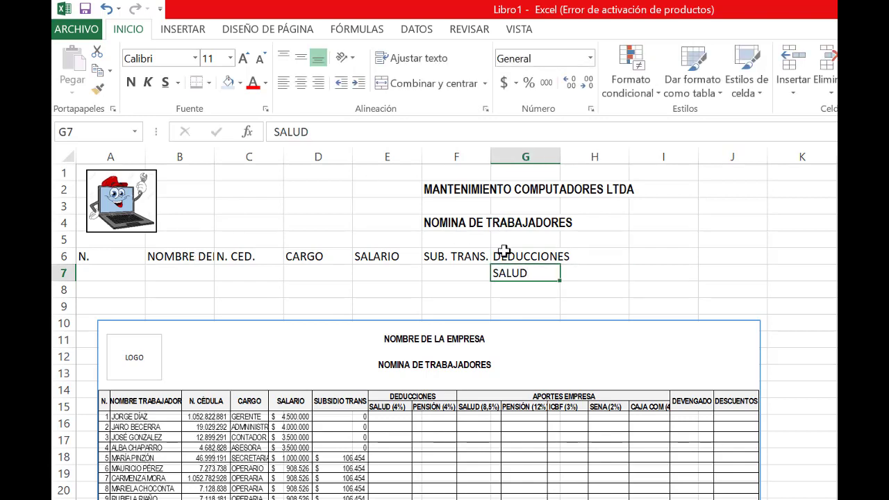
pyautogui.click(589, 273)
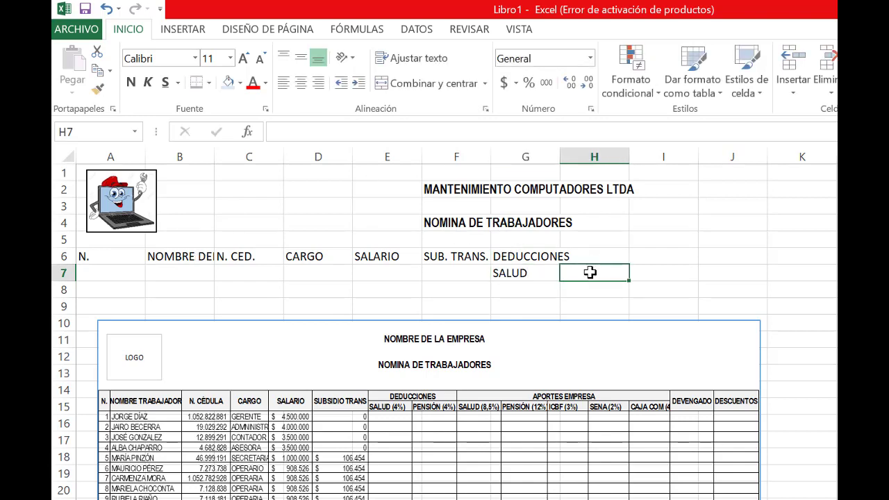
pyautogui.write('PENSION')
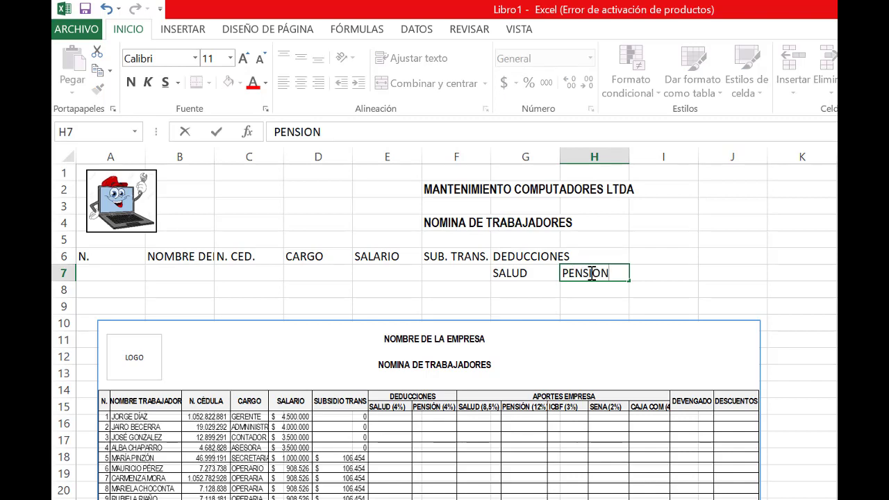
pyautogui.press('Tab')
pyautogui.press('Up')
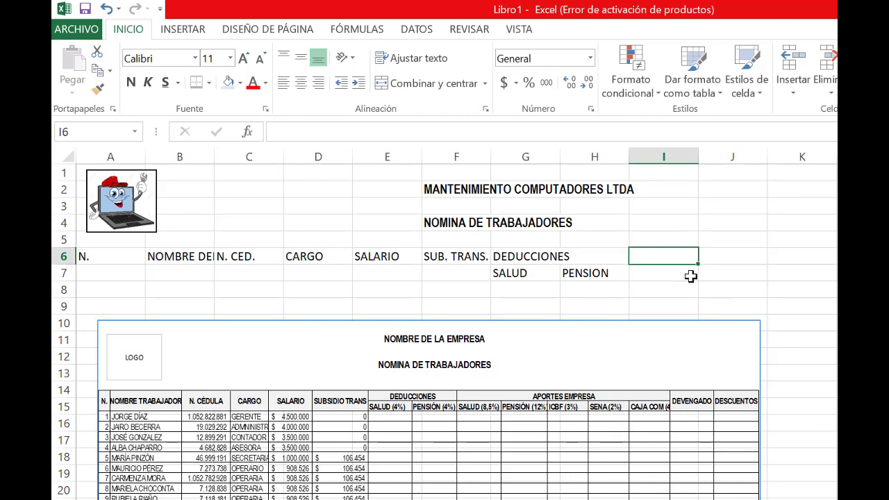
# Format the header range A6:J7 in bold Arial Narrow
pyautogui.click(110, 257)
pyautogui.moveTo(326, 277); pyautogui.dragTo(725, 272)
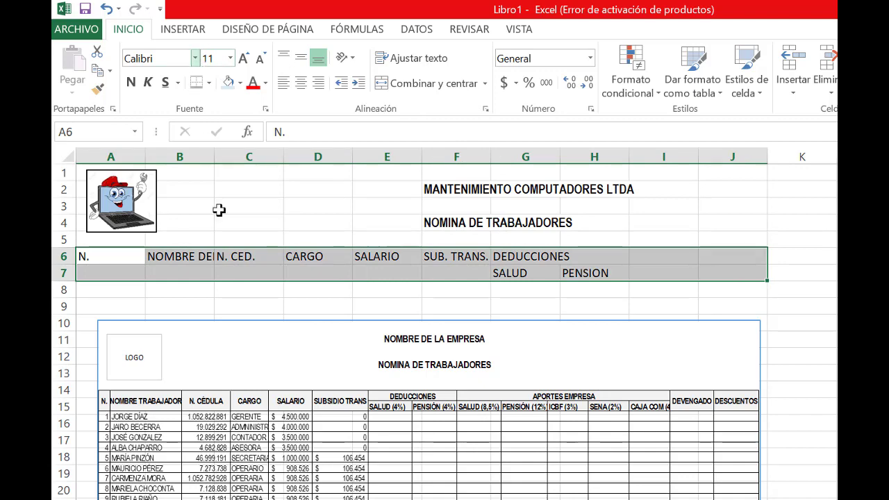
pyautogui.click(196, 60)
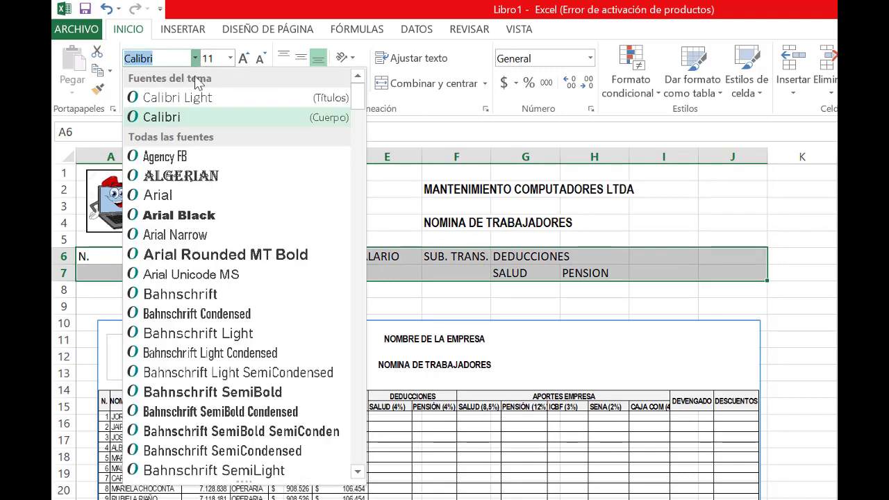
pyautogui.click(189, 236)
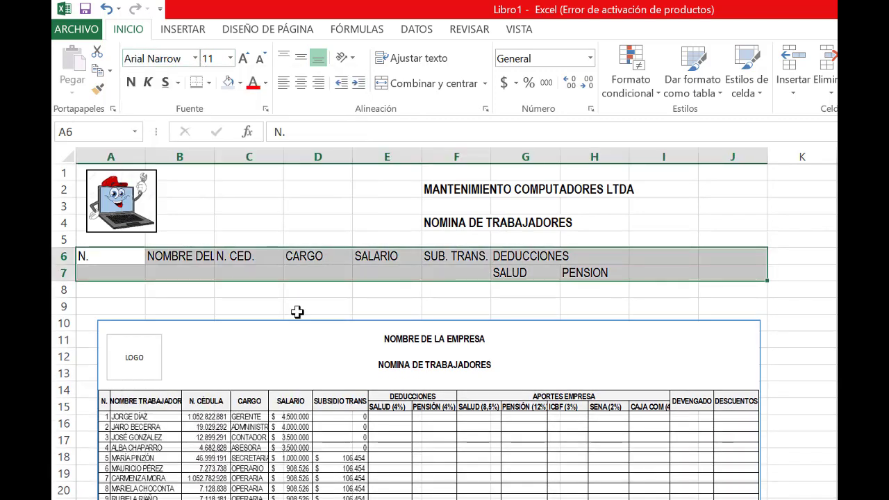
pyautogui.click(131, 84)
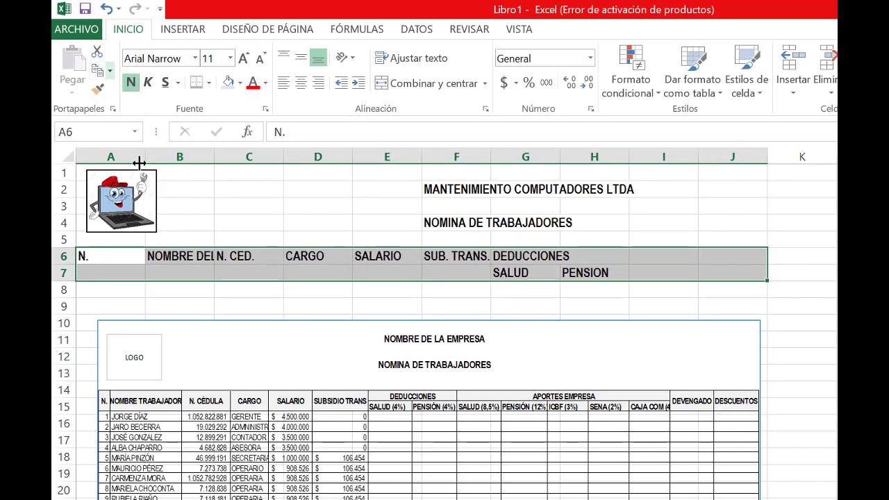
pyautogui.click(180, 303)
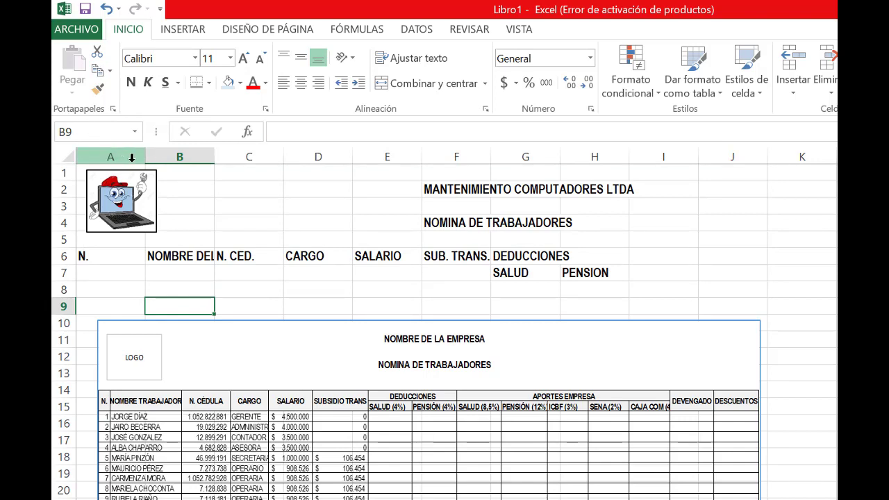
# Narrow column A to fit its N. header, widen column B for the worker name header, and widen column E slightly
pyautogui.moveTo(144, 156); pyautogui.dragTo(92, 152)
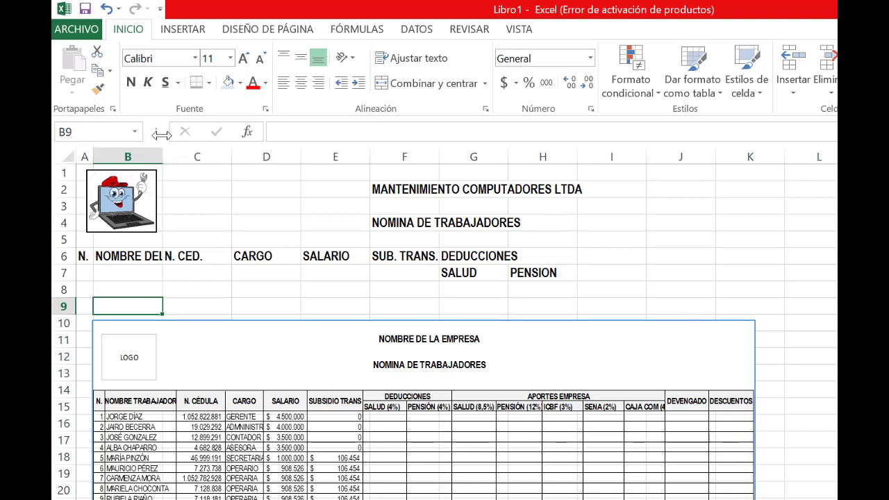
pyautogui.moveTo(163, 154); pyautogui.dragTo(234, 154)
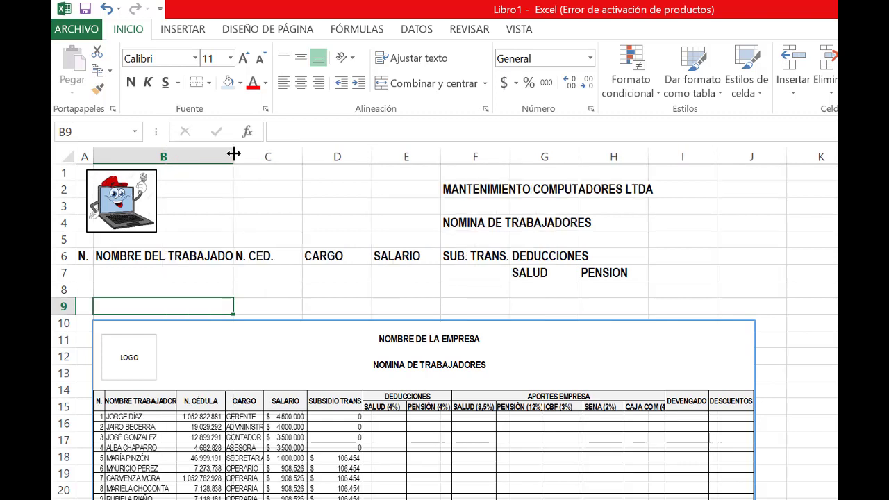
pyautogui.click(277, 250)
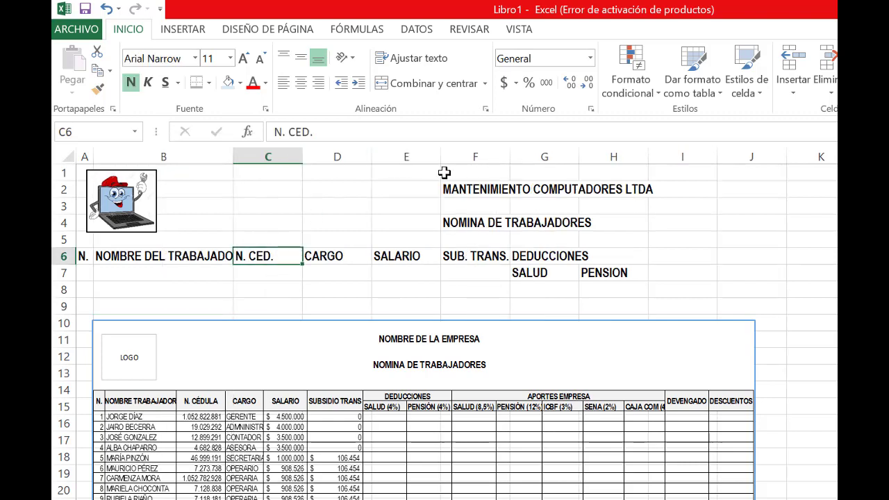
pyautogui.moveTo(440, 155); pyautogui.dragTo(452, 154)
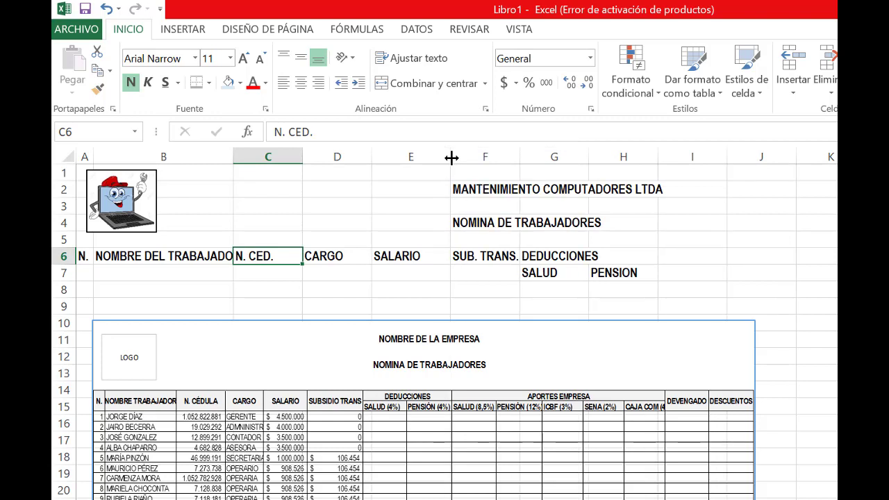
pyautogui.click(484, 253)
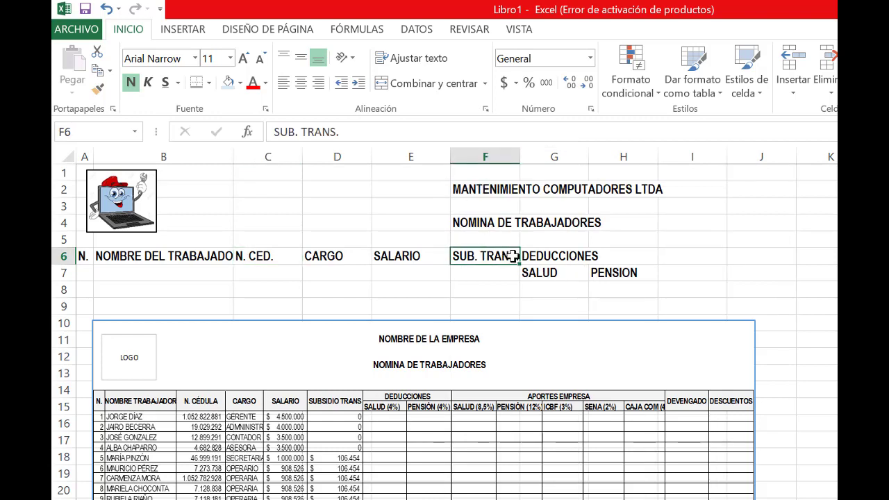
# Merge and center the DEDUCCIONES header across G6:H6
pyautogui.click(556, 256)
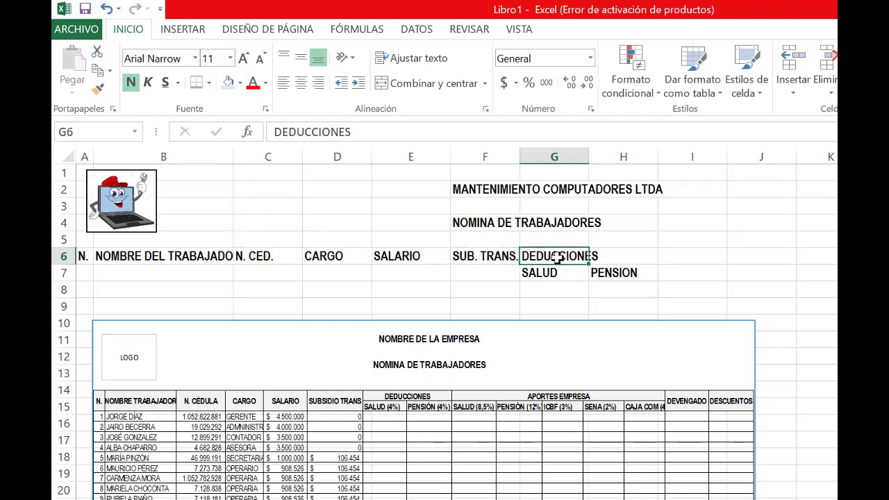
pyautogui.moveTo(556, 256); pyautogui.dragTo(638, 261)
pyautogui.click(633, 289)
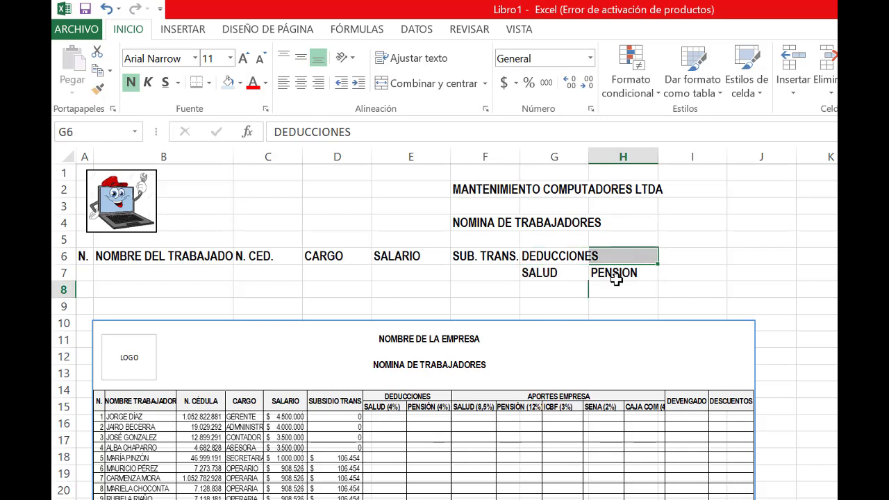
pyautogui.click(554, 257)
pyautogui.click(625, 258)
pyautogui.moveTo(570, 258); pyautogui.dragTo(608, 255)
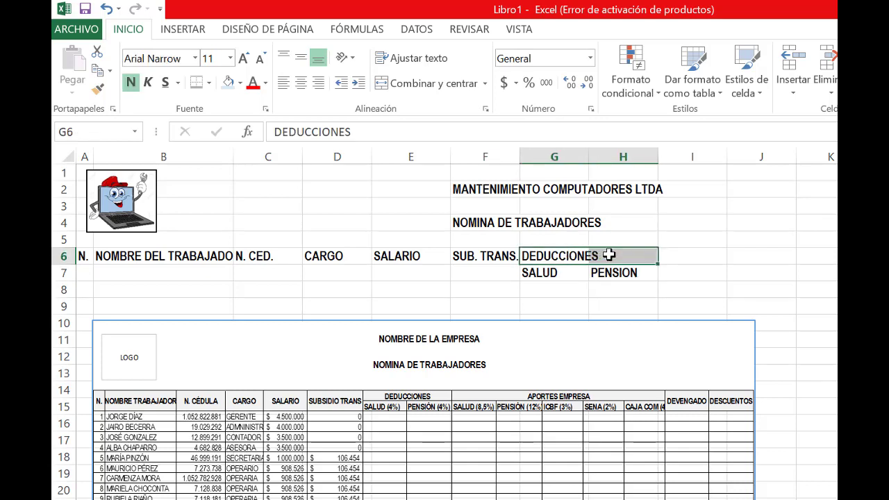
pyautogui.click(379, 83)
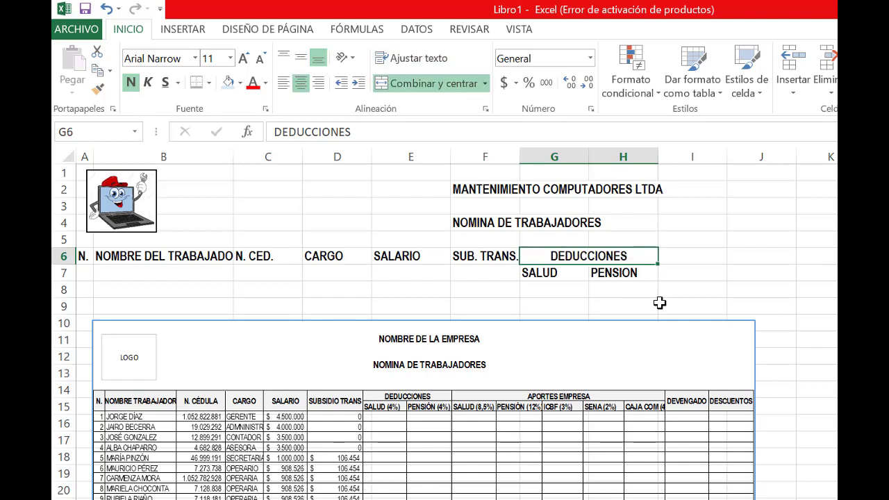
pyautogui.click(687, 324)
pyautogui.click(498, 285)
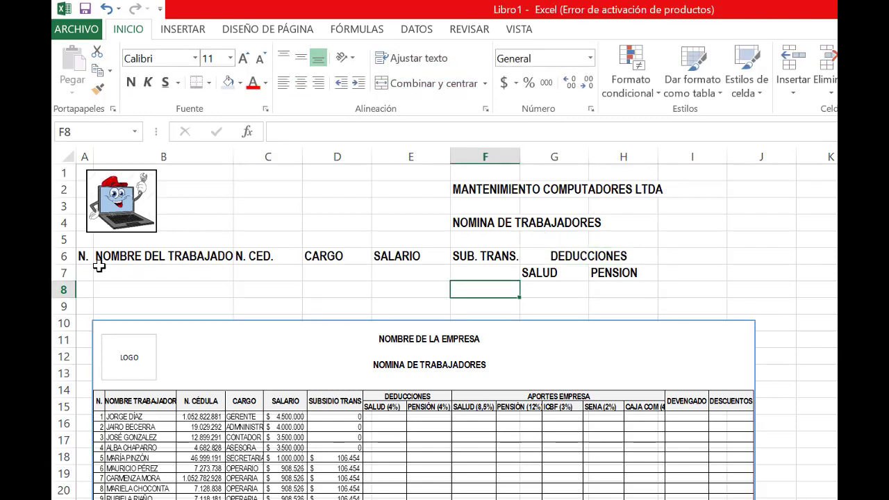
# Merge and center rows 6 and 7 separately in each of columns A to F, from N. through SUB. TRANS
pyautogui.moveTo(87, 254); pyautogui.dragTo(88, 271)
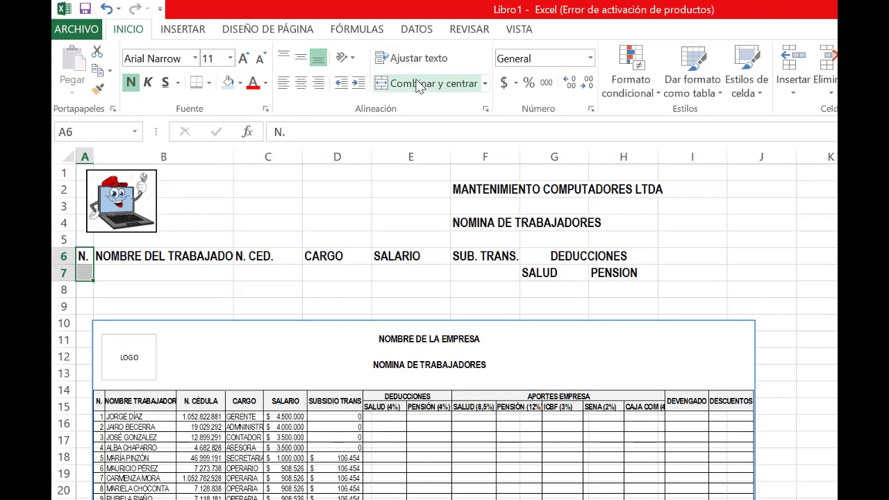
pyautogui.click(419, 84)
pyautogui.moveTo(143, 255); pyautogui.dragTo(144, 269)
pyautogui.click(400, 84)
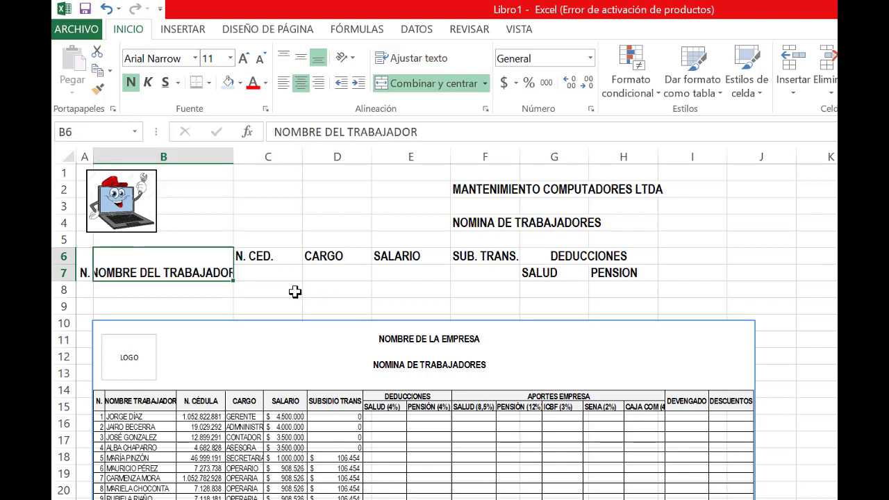
pyautogui.moveTo(268, 256); pyautogui.dragTo(268, 271)
pyautogui.click(403, 84)
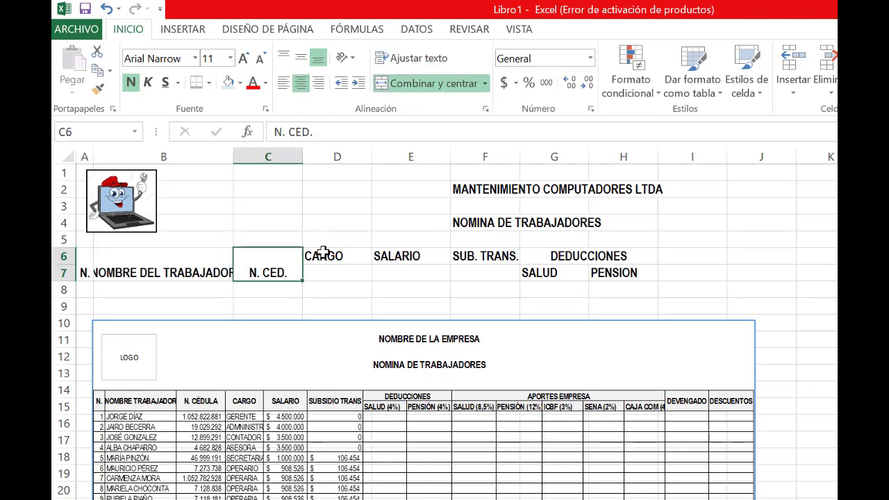
pyautogui.moveTo(324, 254); pyautogui.dragTo(340, 272)
pyautogui.click(409, 84)
pyautogui.moveTo(417, 257); pyautogui.dragTo(410, 277)
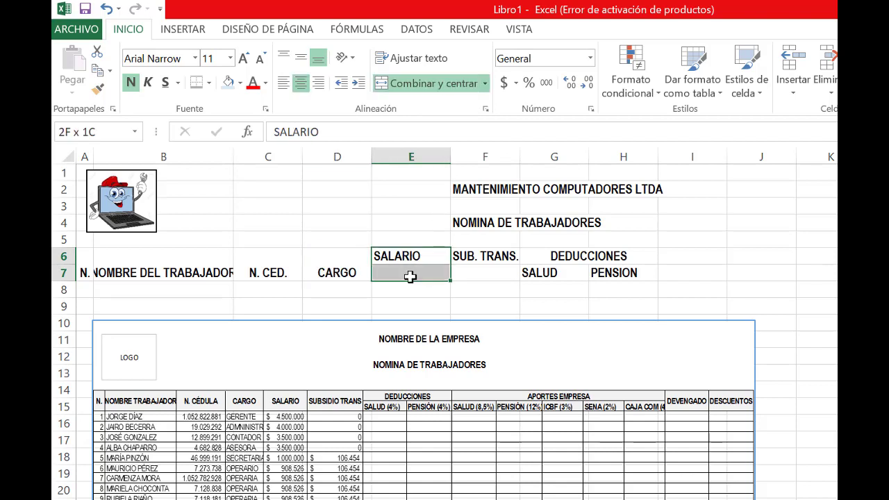
pyautogui.click(424, 84)
pyautogui.moveTo(471, 252); pyautogui.dragTo(82, 264)
pyautogui.click(409, 84)
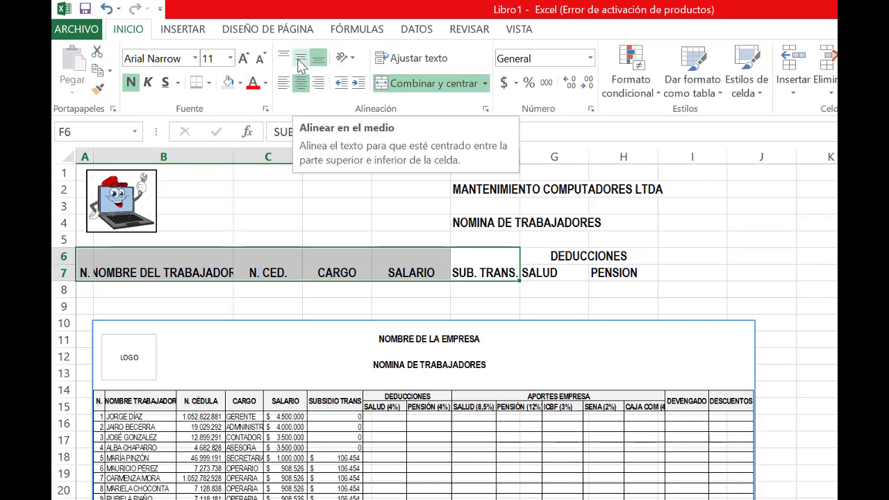
# Vertically center the merged headers in A6:F7 and widen column B to fit NOMBRE DEL TRABAJADOR
pyautogui.click(301, 63)
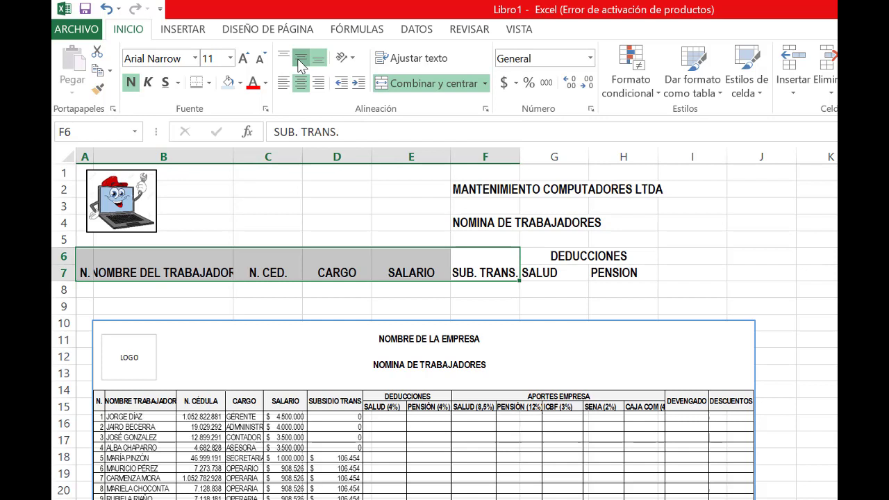
pyautogui.click(258, 294)
pyautogui.click(195, 268)
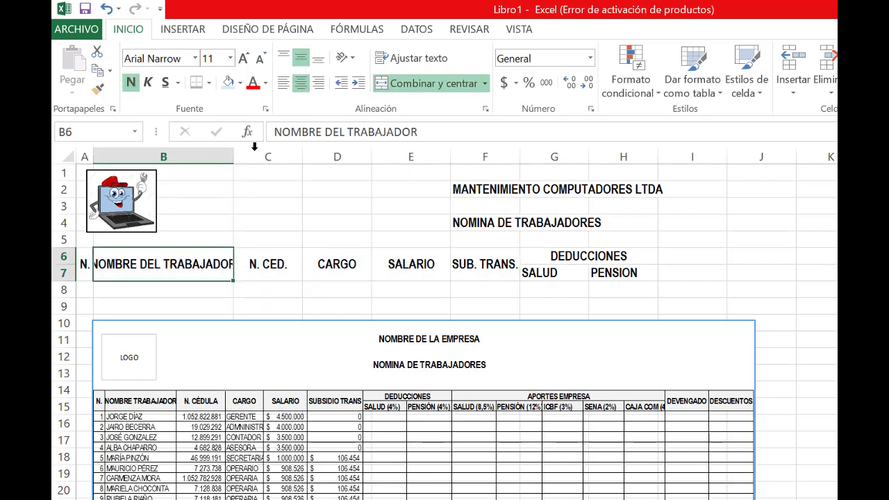
pyautogui.moveTo(234, 152); pyautogui.dragTo(252, 155)
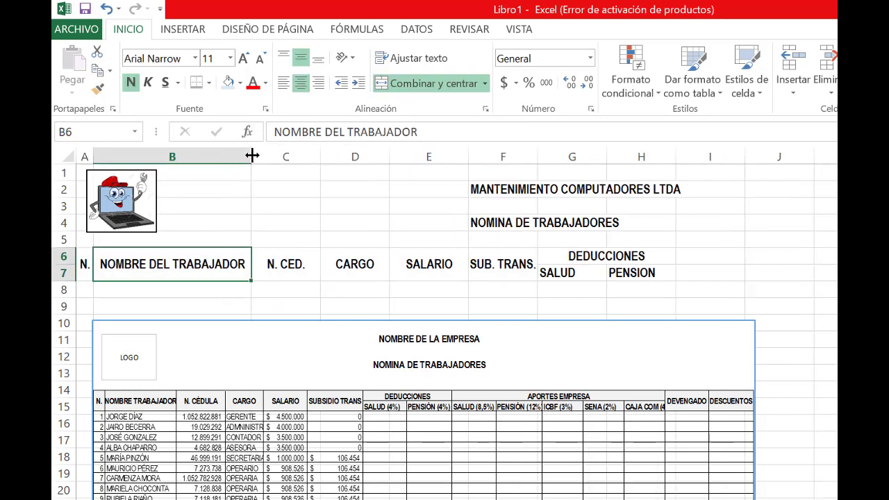
pyautogui.click(313, 285)
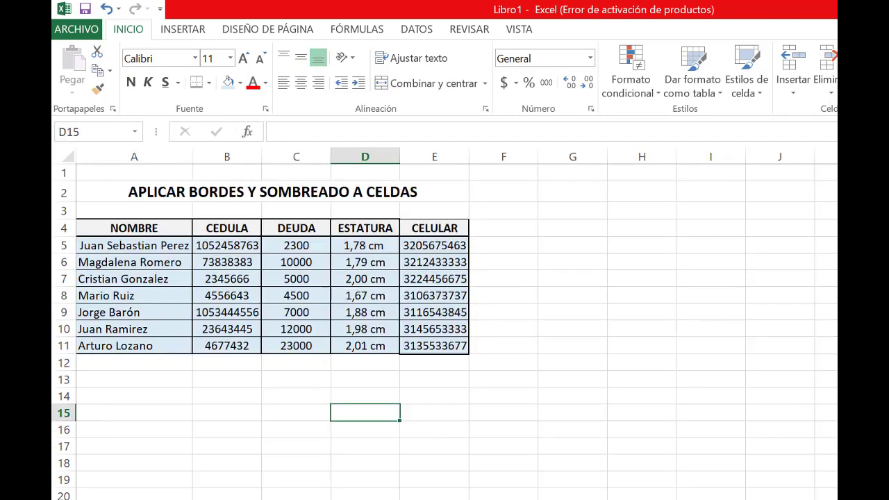
# Copy the names in A5:A11 of the borders and shading table and paste them with their formatting from B8 of the payroll sheet
pyautogui.moveTo(115, 250); pyautogui.dragTo(182, 346)
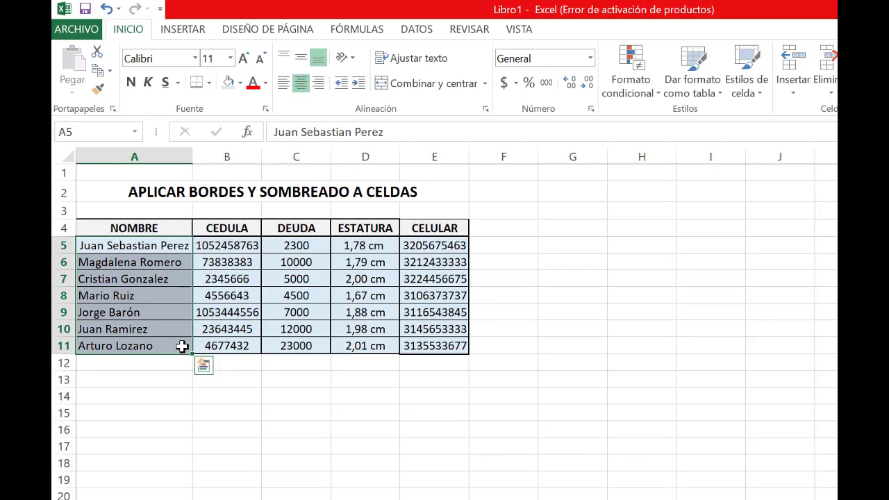
pyautogui.hotkey('ctrl', 'c')
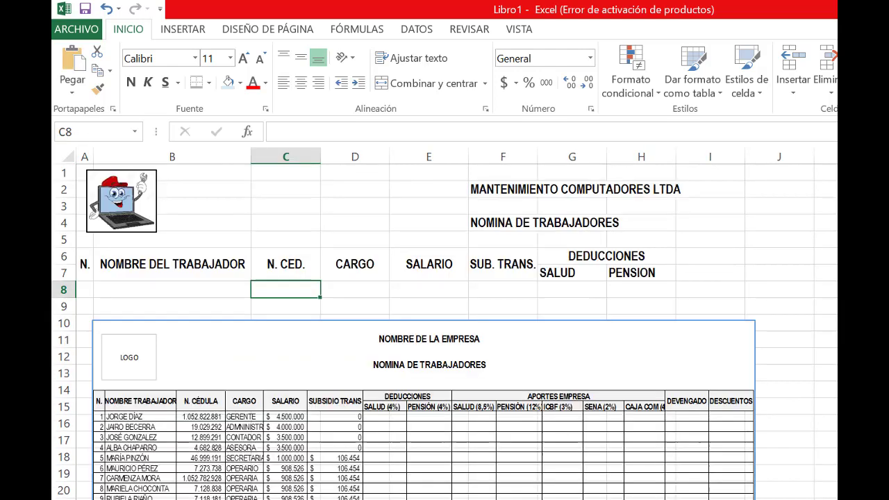
pyautogui.click(109, 290)
pyautogui.rightClick(109, 289)
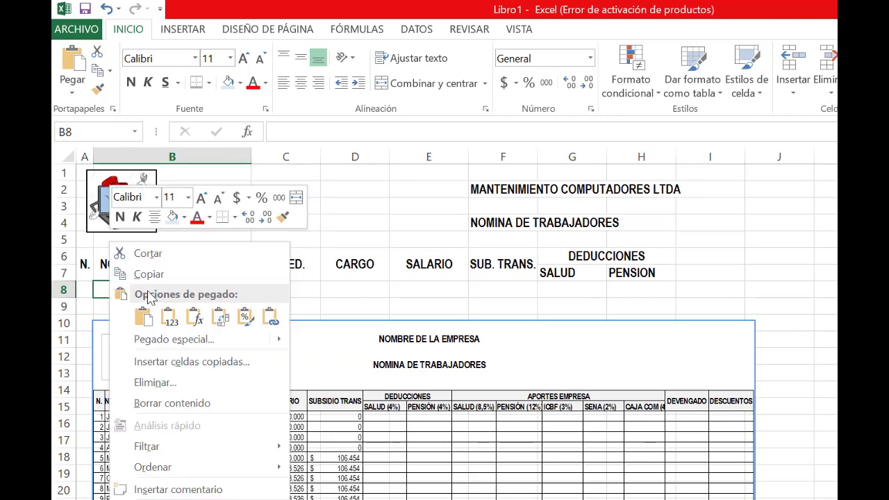
pyautogui.click(146, 319)
# Move the sample payroll picture down to row 15 and undo the formatted paste of the names
pyautogui.moveTo(287, 338); pyautogui.dragTo(350, 420)
pyautogui.moveTo(237, 341); pyautogui.dragTo(164, 293)
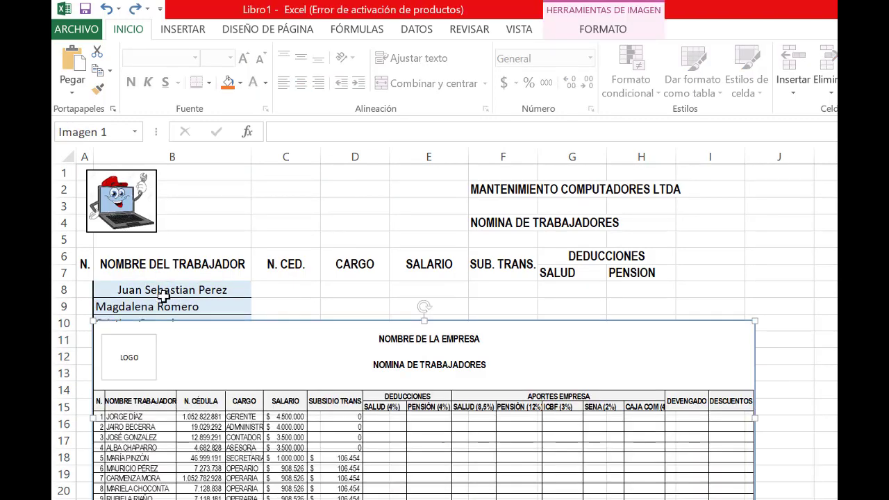
pyautogui.hotkey('ctrl', 'z')
pyautogui.hotkey('ctrl', 'z')
pyautogui.hotkey('ctrl', 'z')
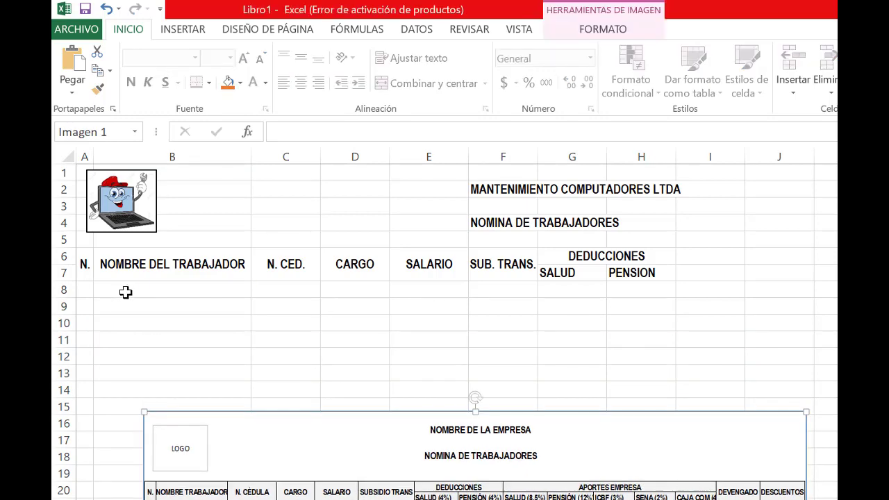
# Paste the copied worker names as values only, starting at B8
pyautogui.click(126, 291)
pyautogui.rightClick(126, 290)
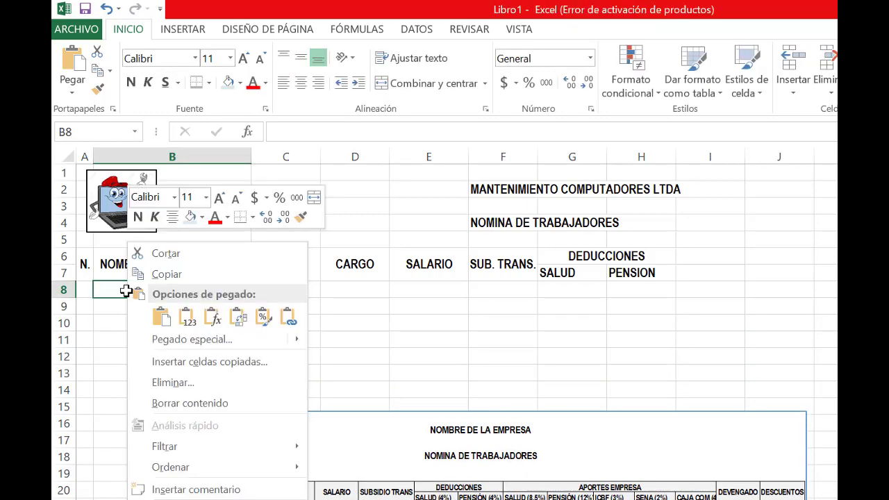
pyautogui.click(189, 318)
pyautogui.click(283, 301)
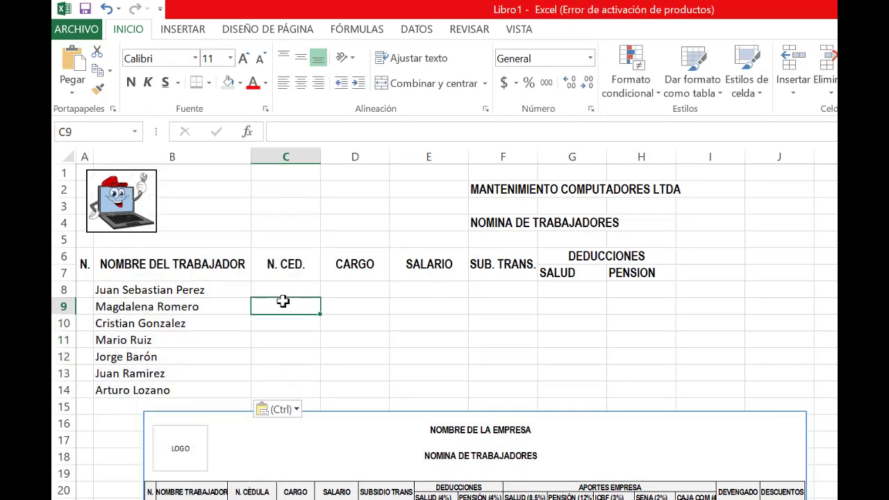
# Copy the CEDULA numbers in B5:B11 of the borders and shading table and paste them as values from C8 of the payroll
pyautogui.click(285, 289)
pyautogui.hotkey('alt', 'Tab')
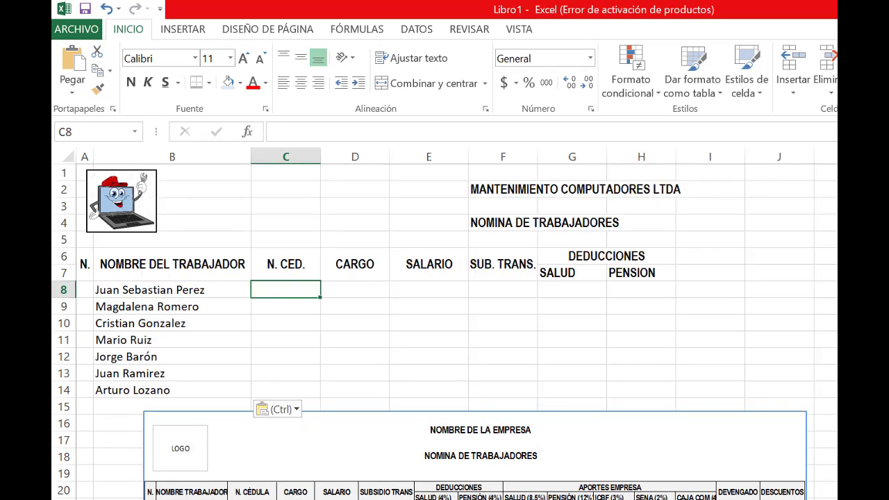
pyautogui.hotkey('alt', 'Tab')
pyautogui.moveTo(223, 250); pyautogui.dragTo(229, 342)
pyautogui.hotkey('ctrl', 'c')
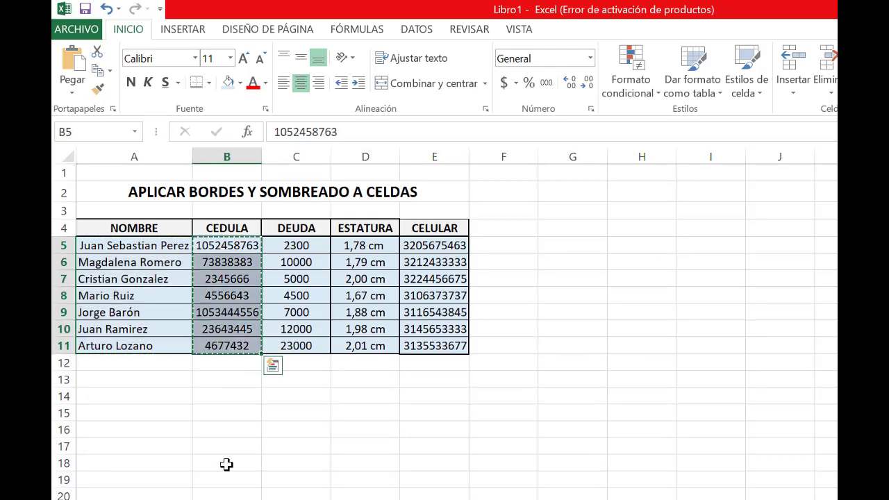
pyautogui.hotkey('alt', 'Tab')
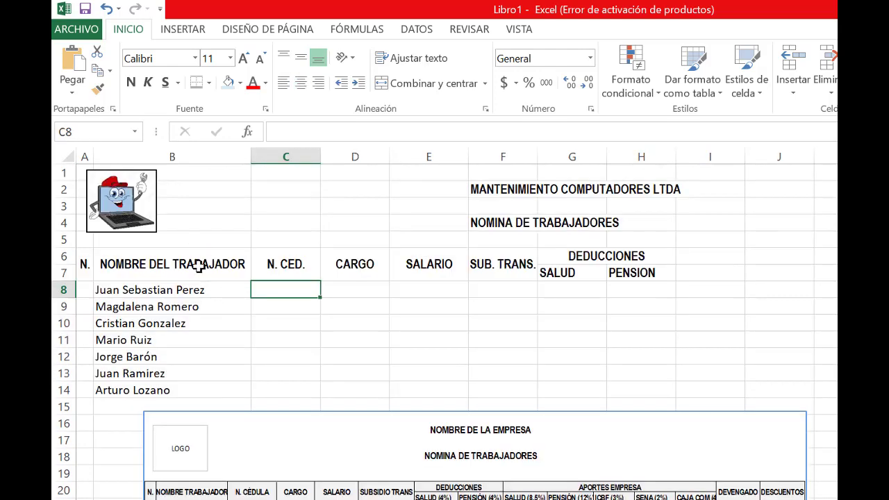
pyautogui.rightClick(264, 291)
pyautogui.click(328, 319)
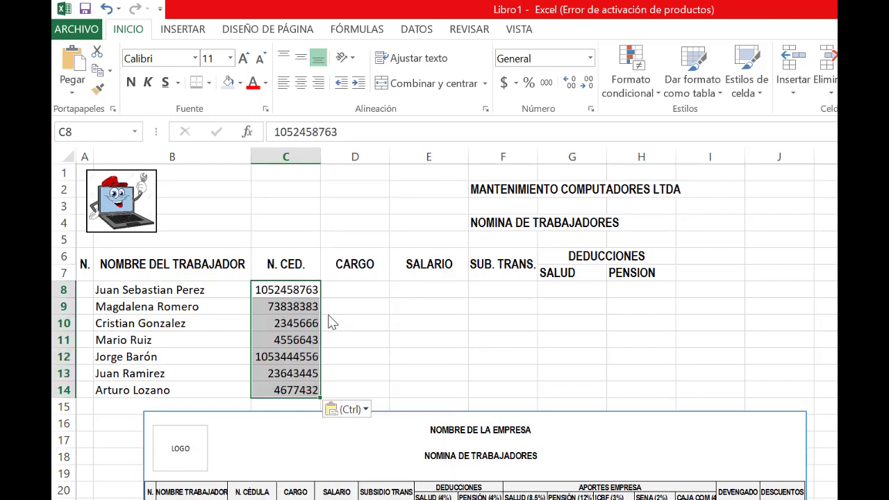
# Enter the job titles GERENTE, ADMON, CONTADOR and ASESOR in D8:D11 of the CARGO column
pyautogui.click(347, 308)
pyautogui.click(342, 286)
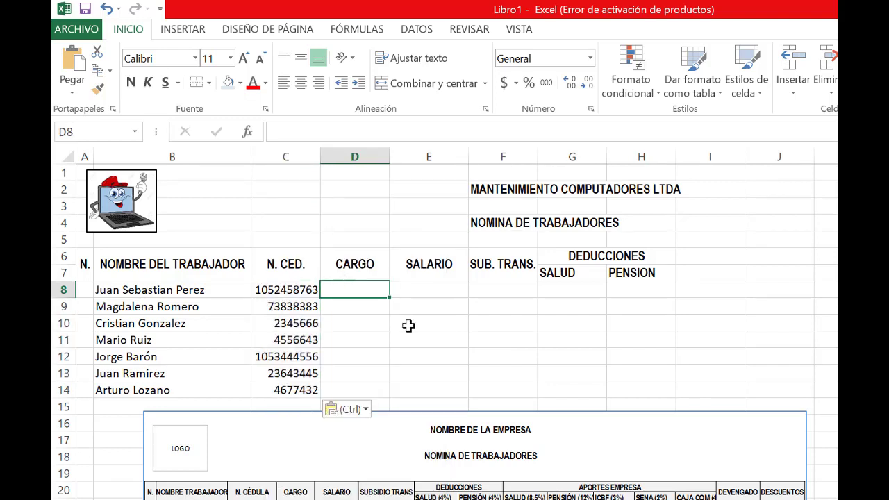
pyautogui.write('GERENTE')
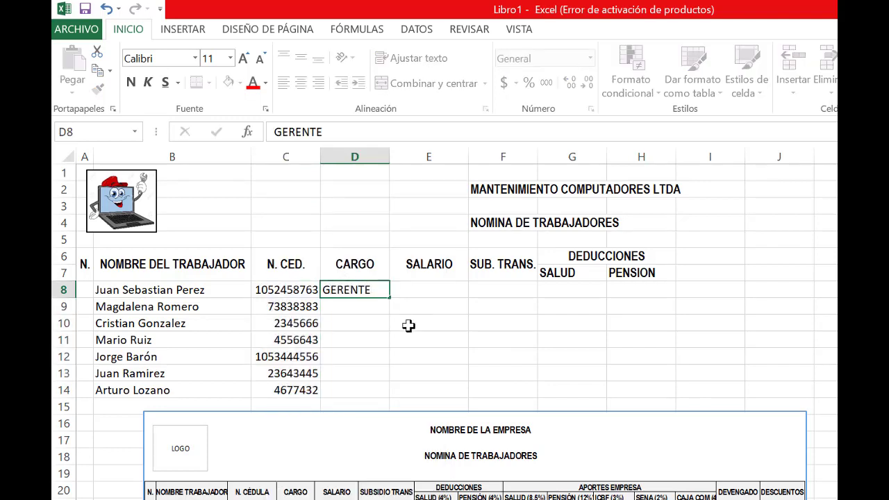
pyautogui.press('Return')
pyautogui.write('ADM')
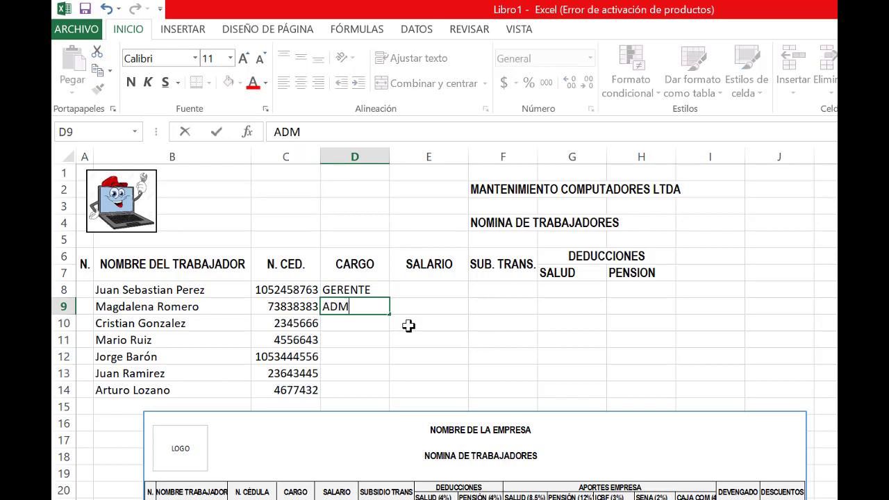
pyautogui.write('ON')
pyautogui.press('Return')
pyautogui.write('CONTADOR')
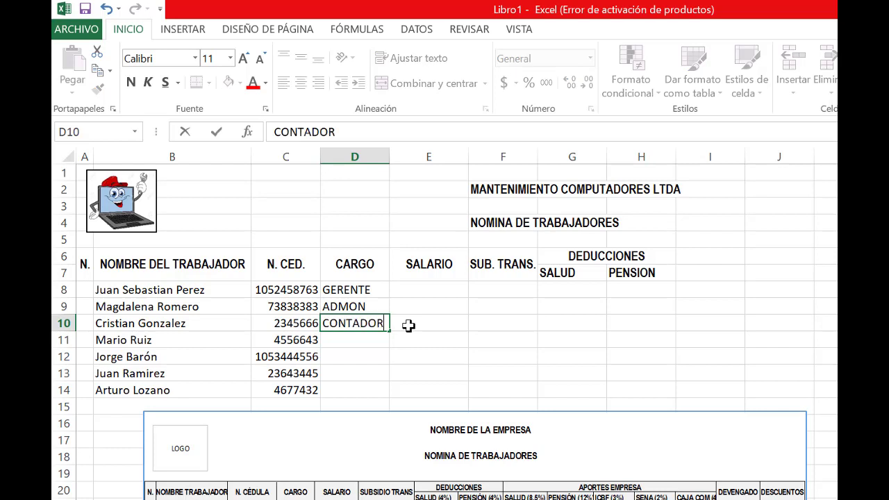
pyautogui.press('Return')
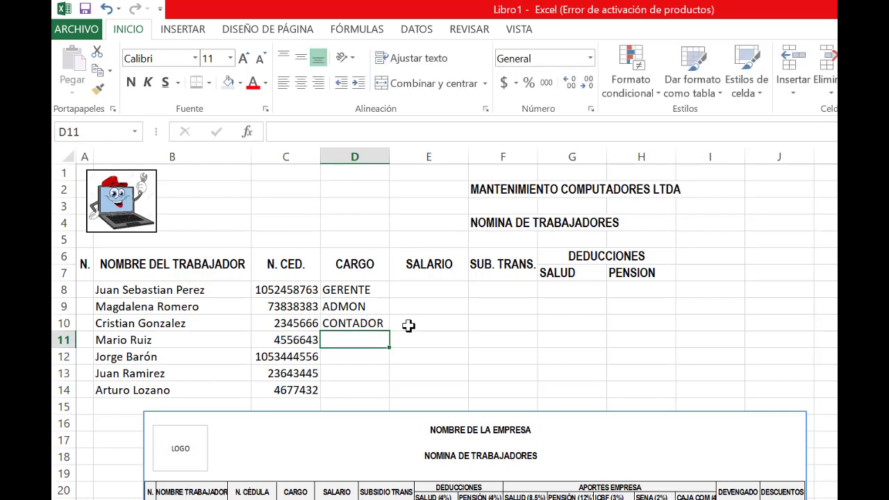
pyautogui.write('ASE')
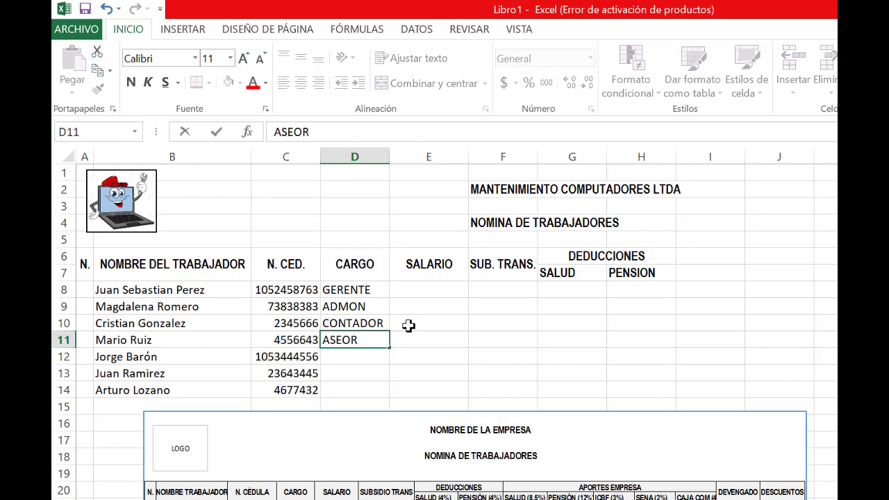
pyautogui.write('SOR')
pyautogui.press('Return')
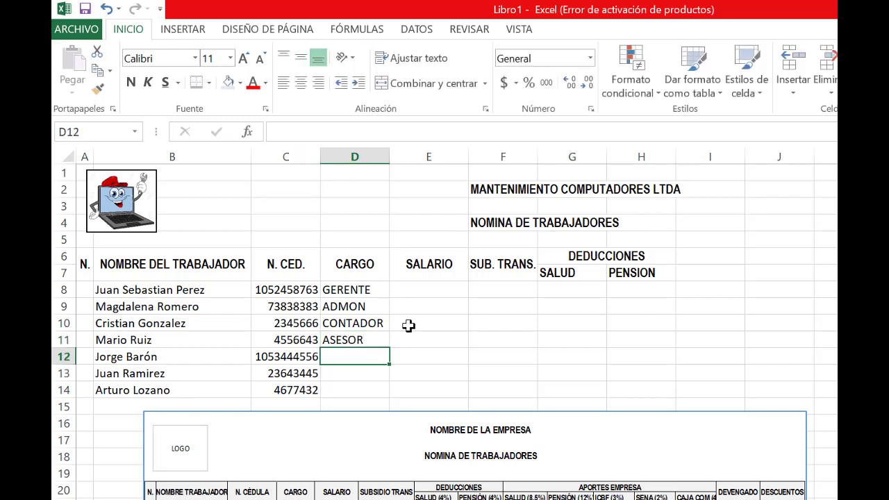
pyautogui.write('SEC')
pyautogui.press('BackSpace')
pyautogui.press('BackSpace')
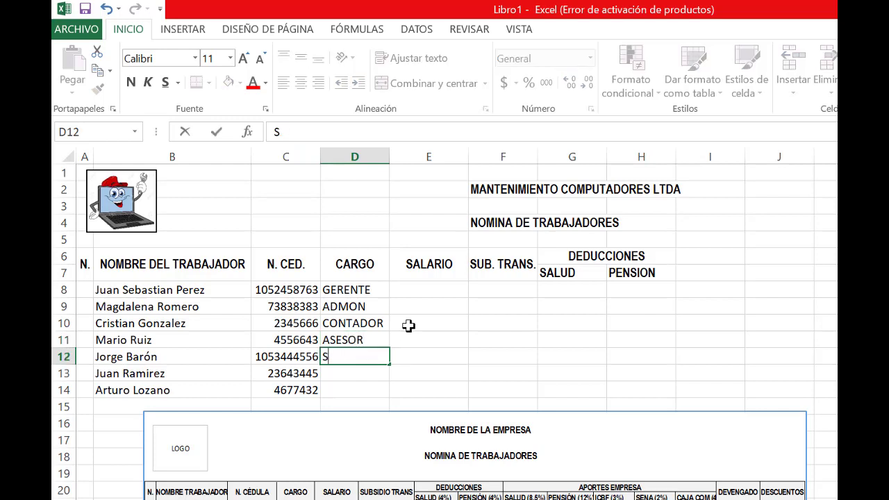
pyautogui.click(436, 340)
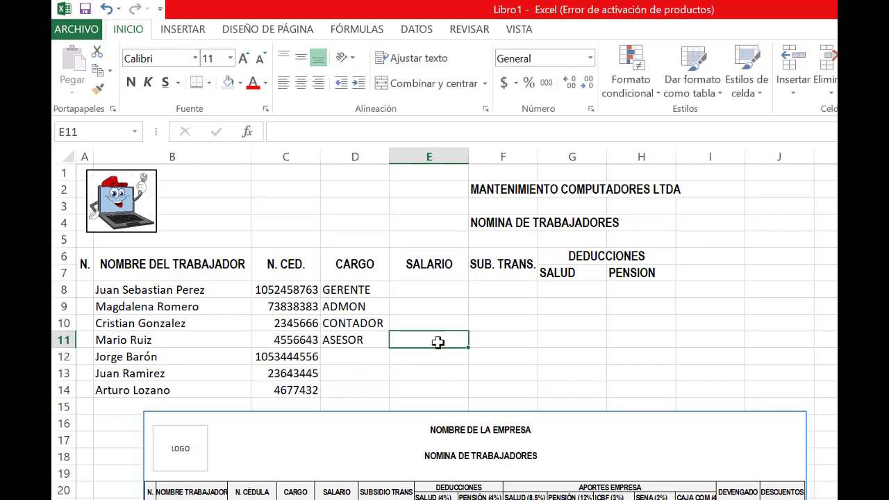
# Enter the salary 450000 in E8 for GERENTE and apply the accounting number format to it
pyautogui.click(432, 291)
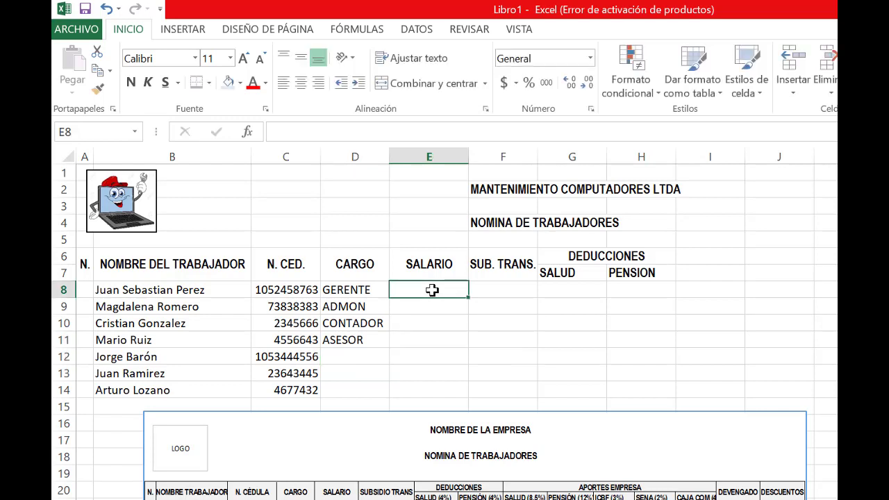
pyautogui.write('450000')
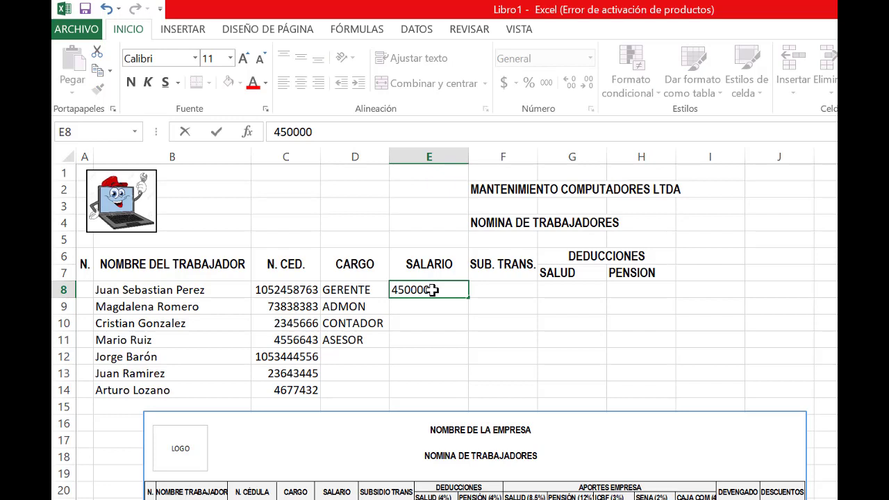
pyautogui.press('Return')
pyautogui.click(432, 290)
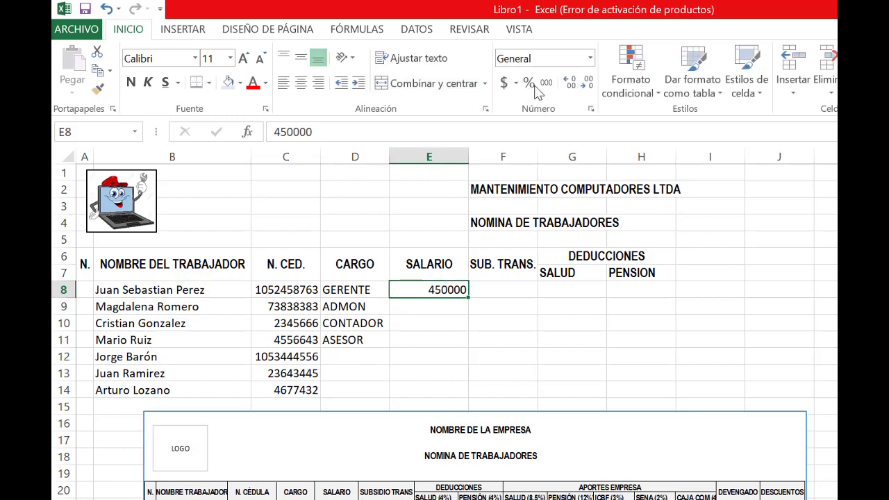
pyautogui.click(508, 82)
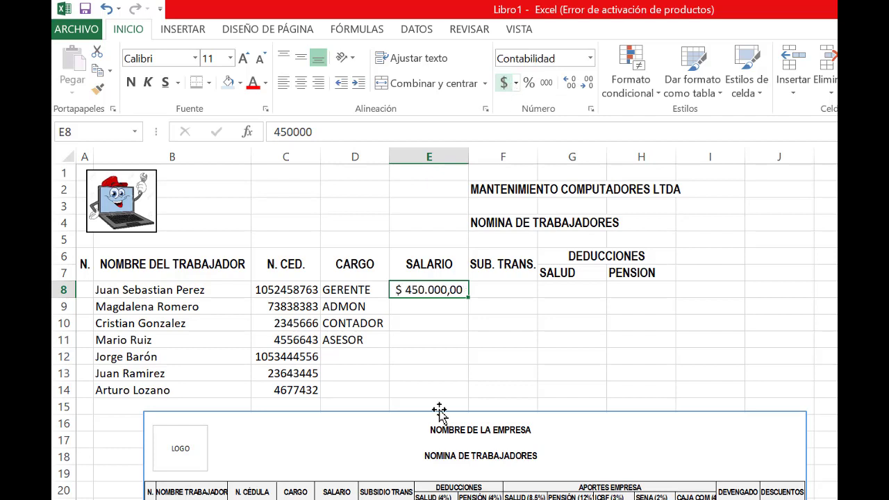
# Correct the GERENTE salary in E8 to 4500000
pyautogui.doubleClick(441, 297)
pyautogui.click(439, 296)
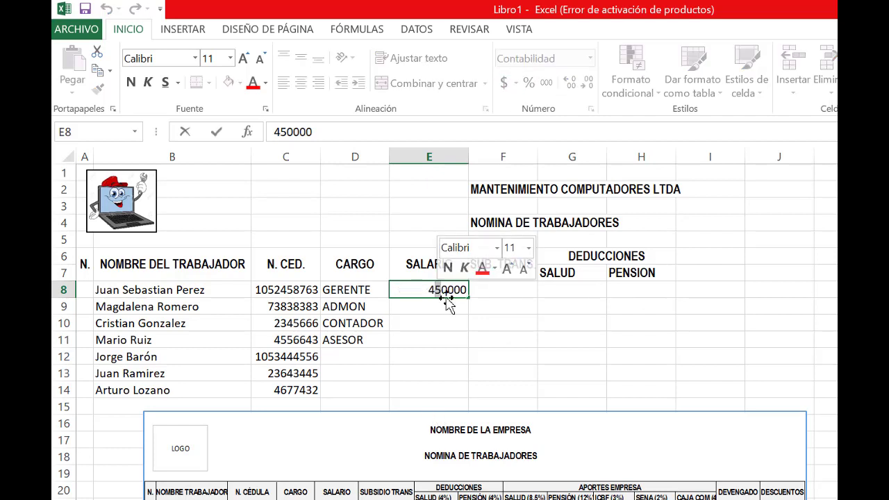
pyautogui.click(452, 297)
pyautogui.write('0')
pyautogui.click(490, 322)
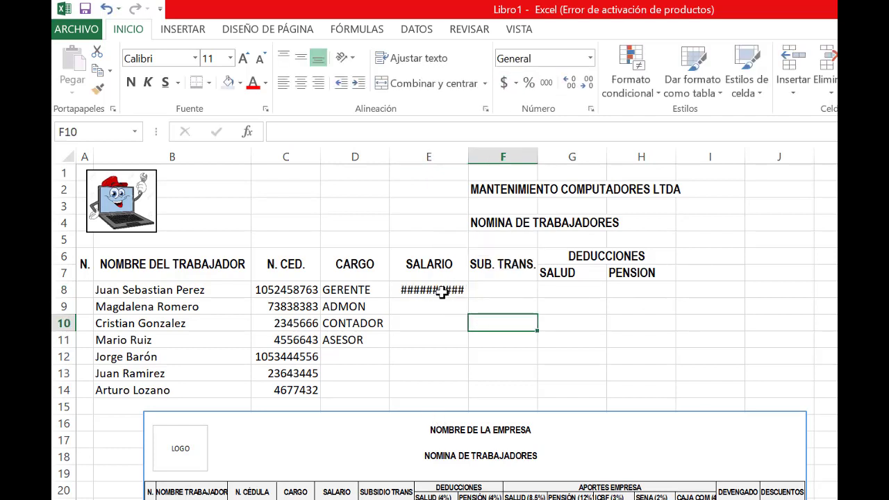
# Reduce the number format of the salary in E8 to zero decimal places
pyautogui.click(447, 290)
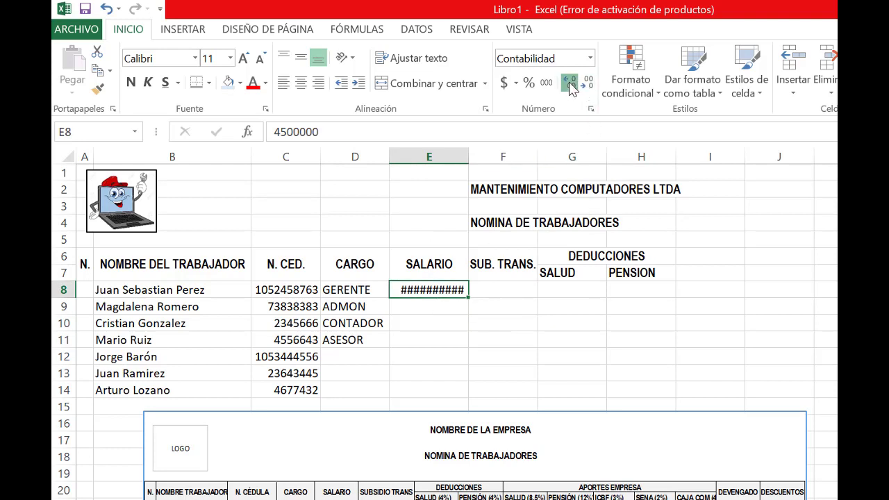
pyautogui.click(569, 83)
pyautogui.click(587, 83)
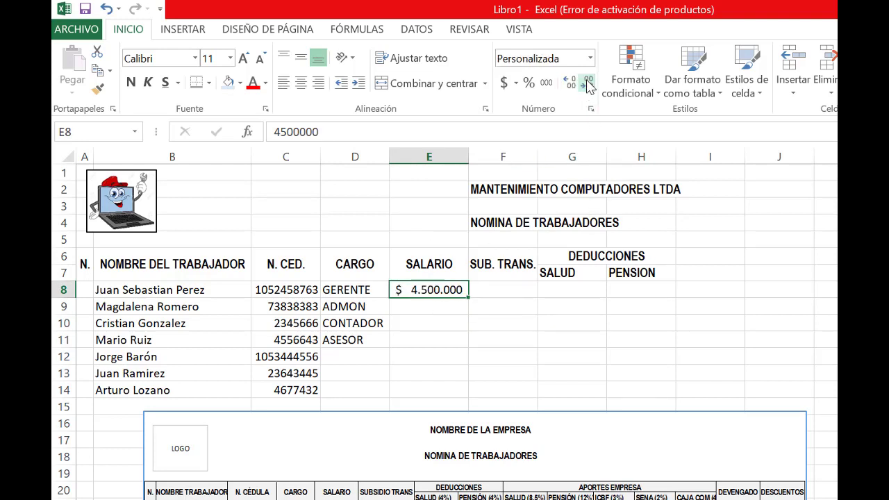
# Enter the salary 4500000 in E9 for the ADMON row and select that cell again
pyautogui.click(431, 308)
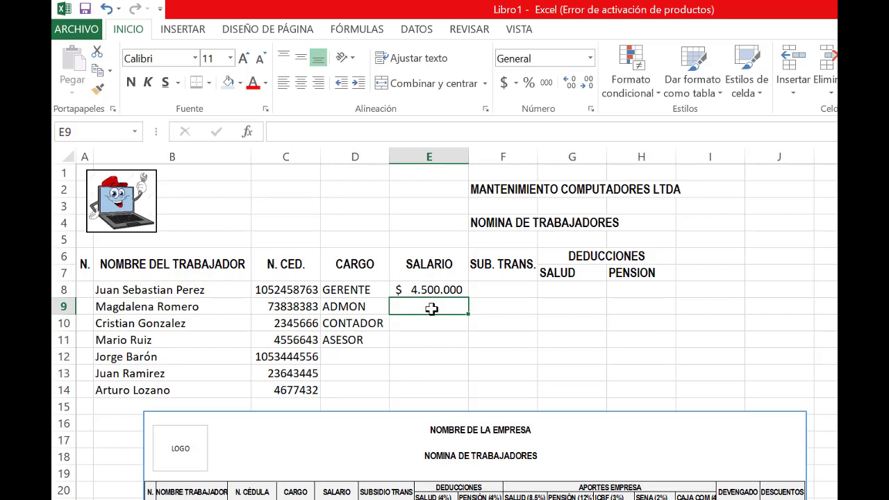
pyautogui.write('4500000')
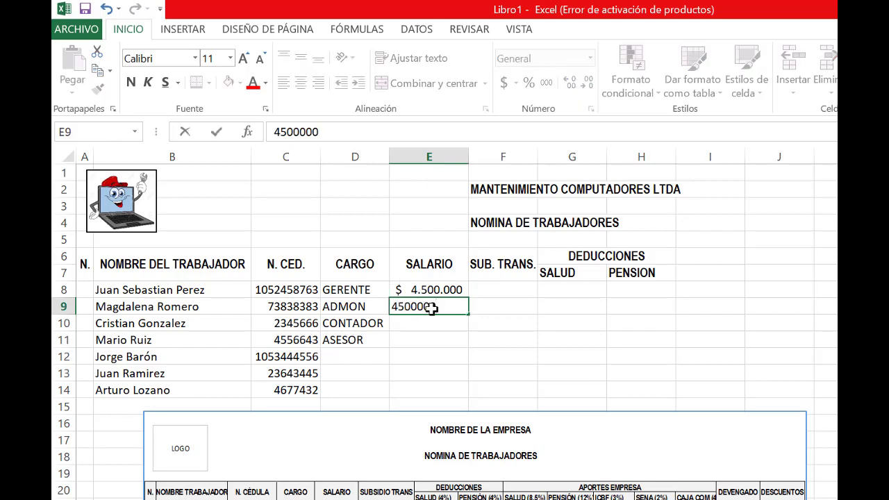
pyautogui.press('Return')
pyautogui.click(431, 309)
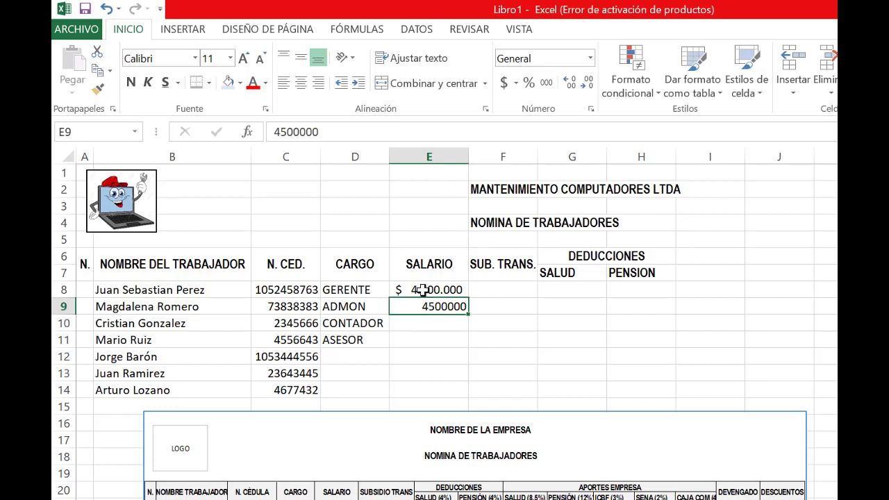
# Apply the accounting number format with zero decimal places to the salary cells E8:E14
pyautogui.moveTo(429, 290); pyautogui.dragTo(432, 386)
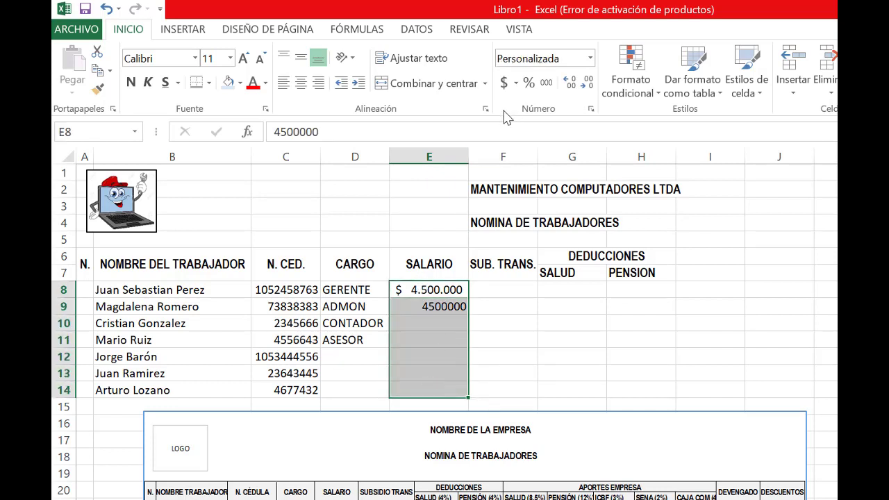
pyautogui.click(512, 87)
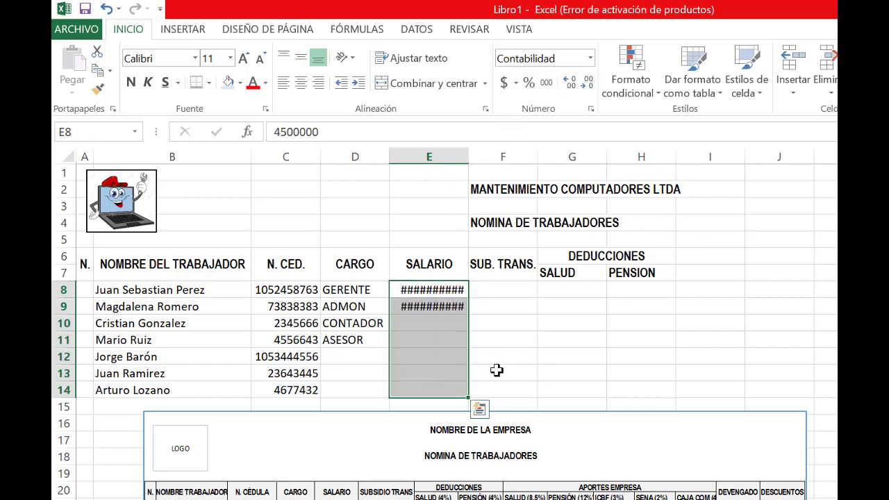
pyautogui.click(588, 83)
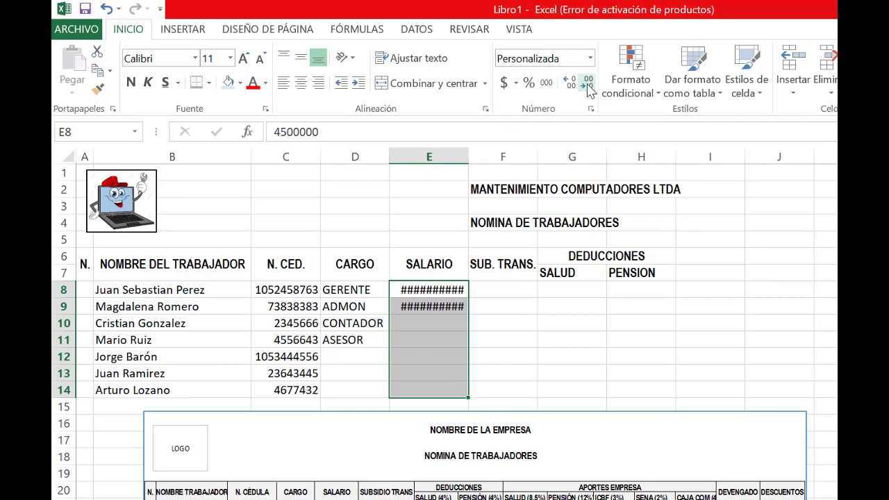
pyautogui.click(588, 83)
pyautogui.click(510, 382)
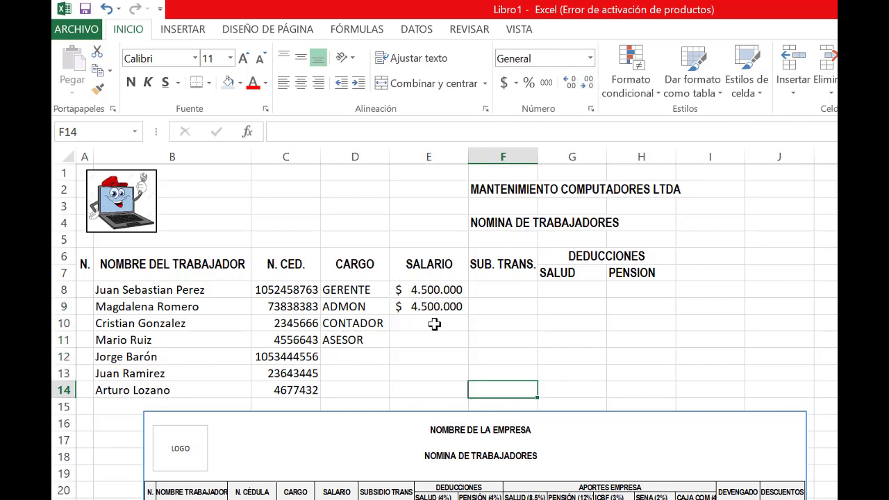
# Enter the salaries 3500000 in E10, 1000000 in E11 and 1200000 in E12
pyautogui.click(435, 323)
pyautogui.write('35000000')
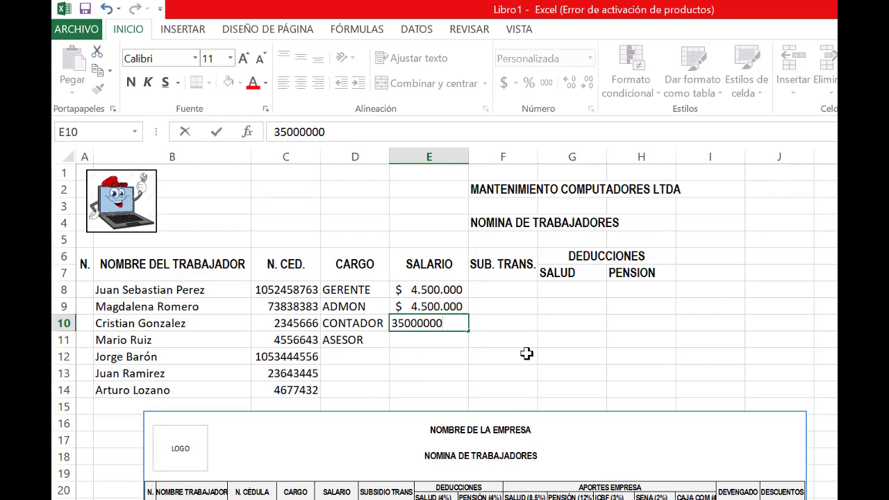
pyautogui.press('Return')
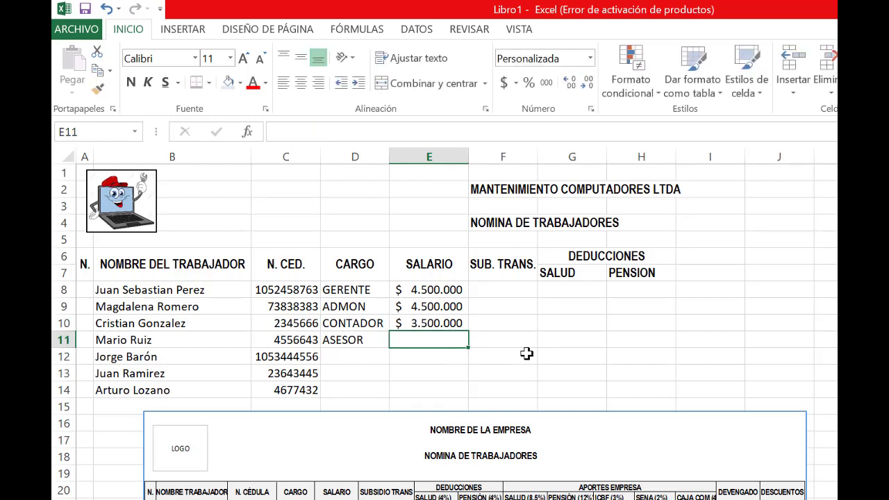
pyautogui.write('1000000')
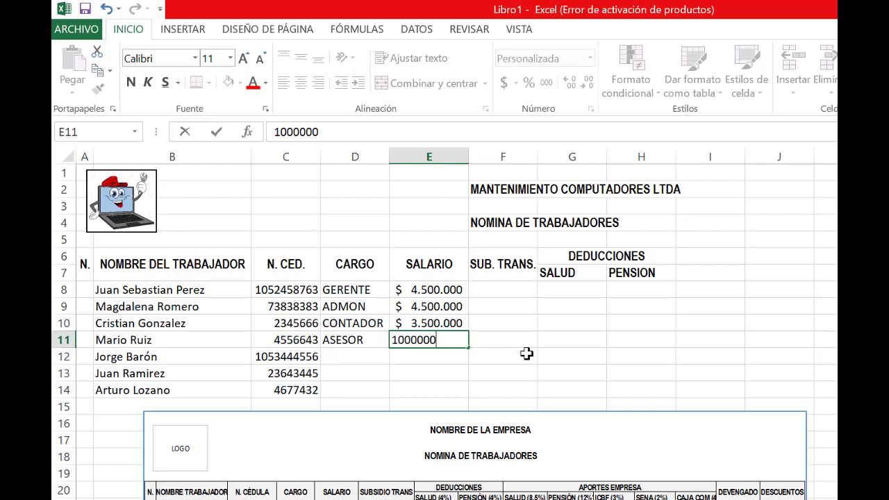
pyautogui.press('Return')
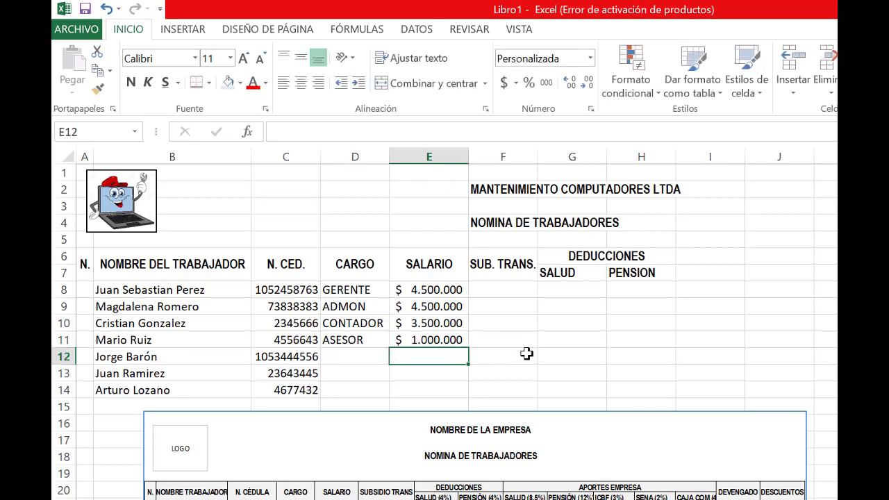
pyautogui.write('1200000')
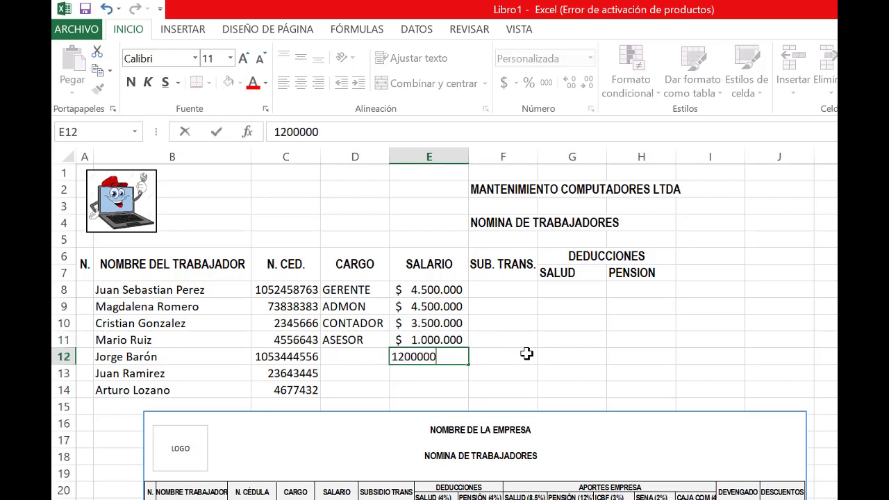
pyautogui.press('Return')
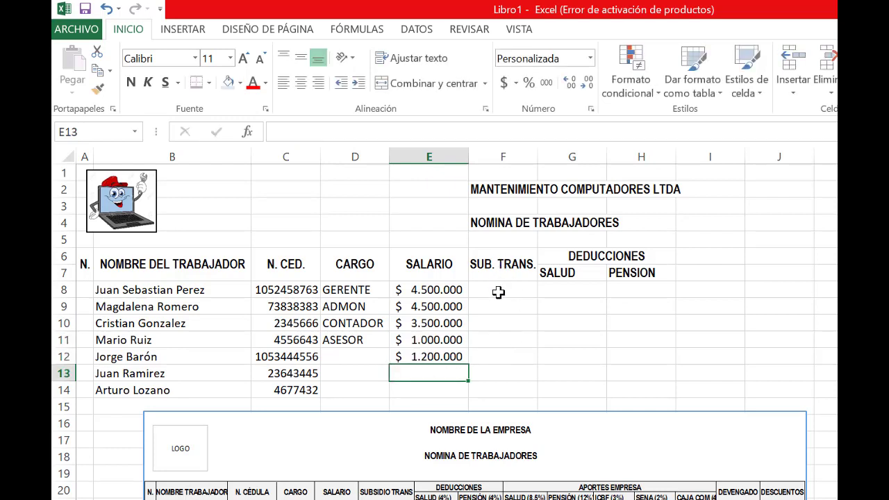
pyautogui.click(498, 292)
pyautogui.click(490, 355)
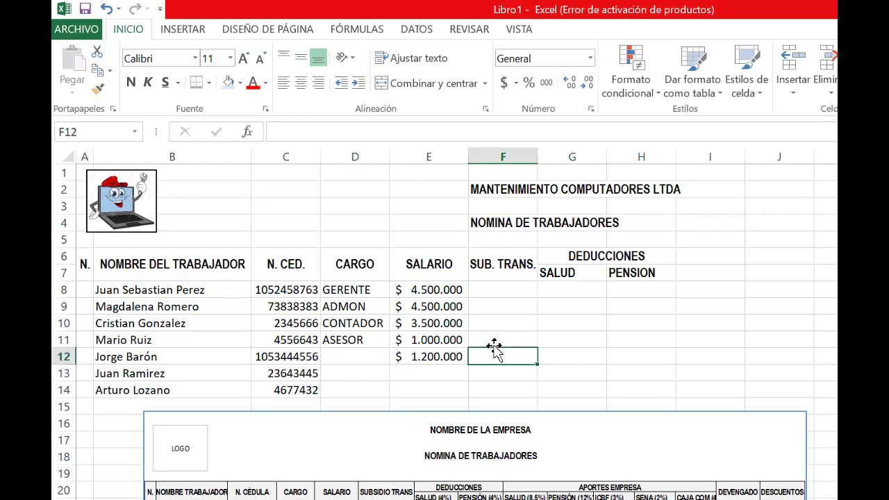
pyautogui.click(498, 340)
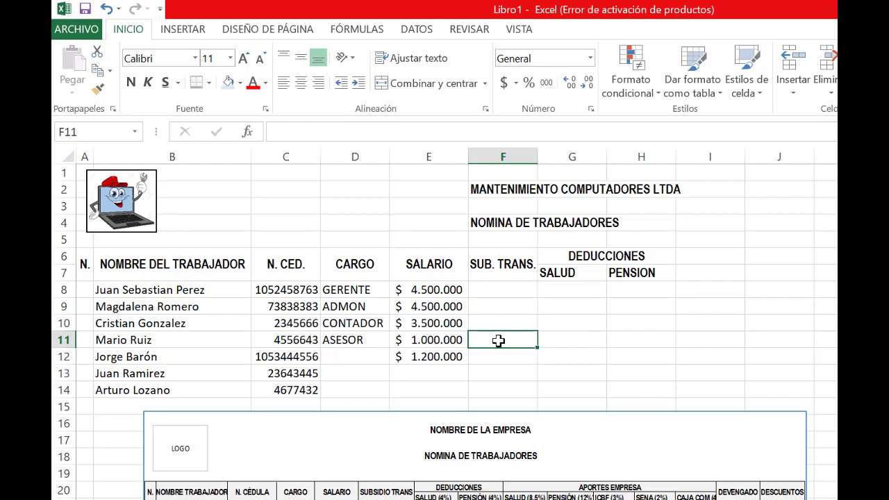
pyautogui.click(501, 292)
pyautogui.write('106000')
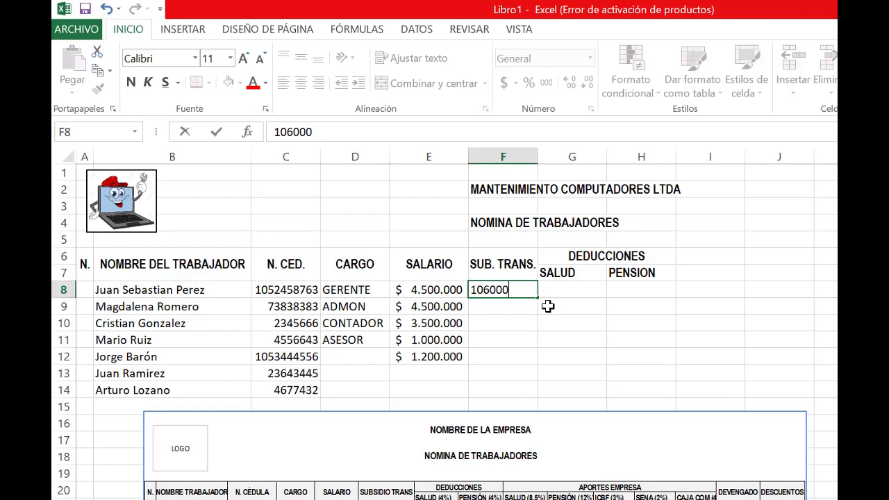
pyautogui.press('Return')
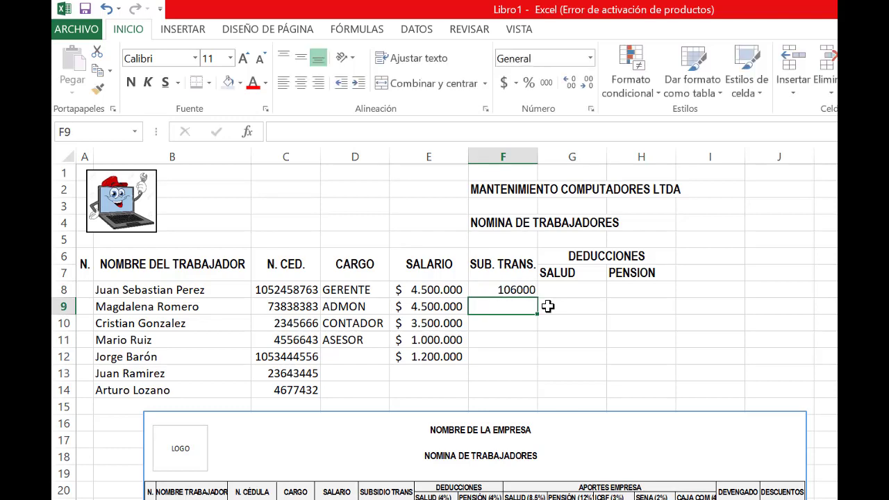
pyautogui.click(512, 287)
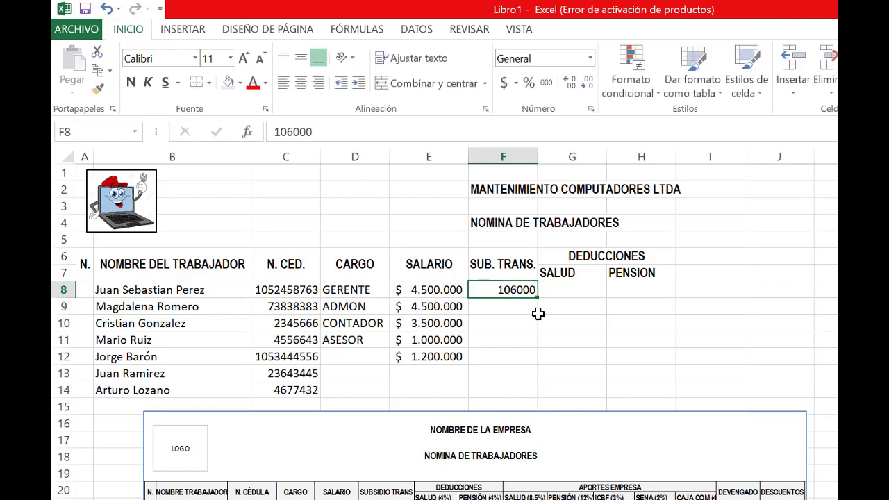
pyautogui.press('Delete')
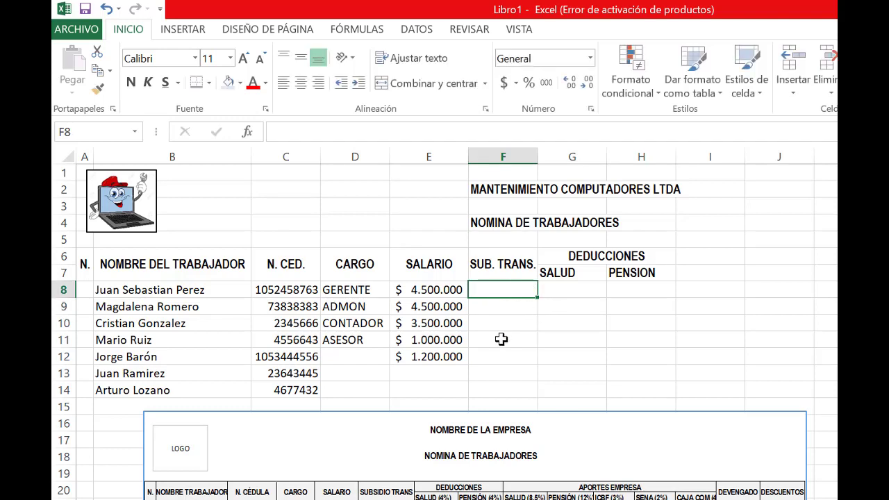
# Enter the transport subsidy 106000 in F11 and F12 of the SUB. TRANS. column
pyautogui.click(501, 339)
pyautogui.write('16')
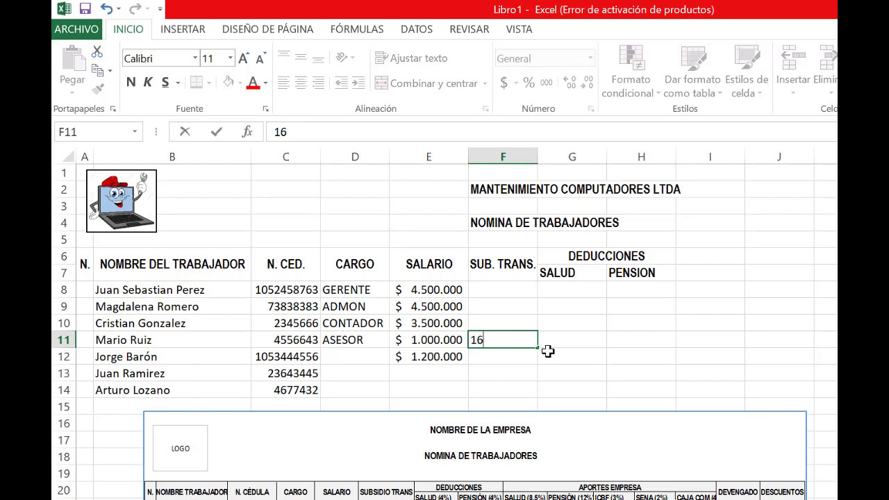
pyautogui.press('BackSpace')
pyautogui.press('BackSpace')
pyautogui.press('BackSpace')
pyautogui.write('06000')
pyautogui.press('Return')
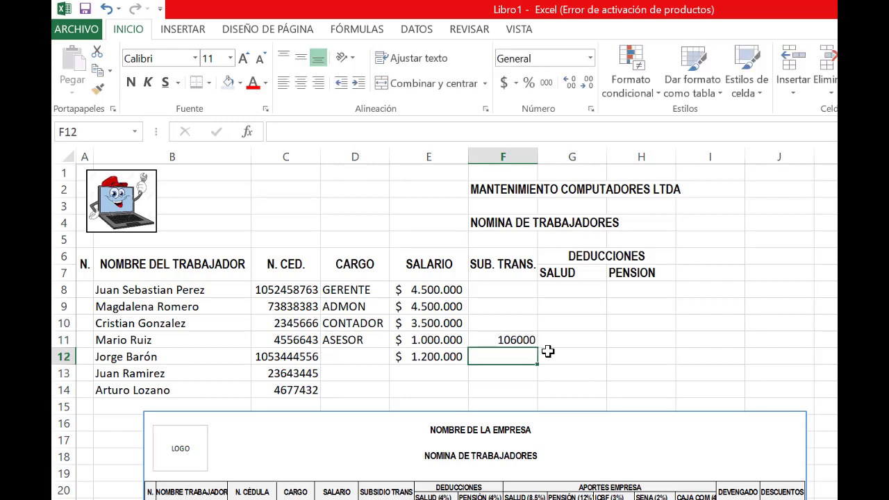
pyautogui.write('10')
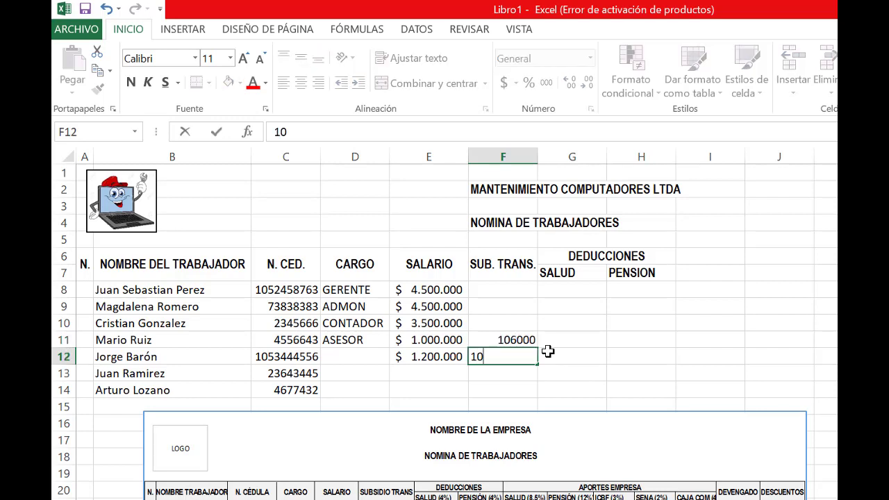
pyautogui.write('6000')
pyautogui.press('Return')
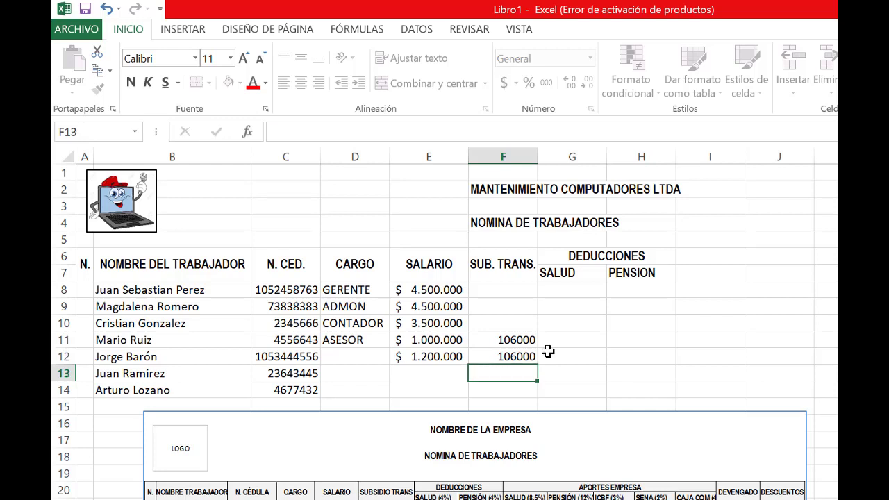
# Apply the accounting number format with zero decimal places to the transport subsidy cells F8:F12
pyautogui.moveTo(495, 288); pyautogui.dragTo(501, 357)
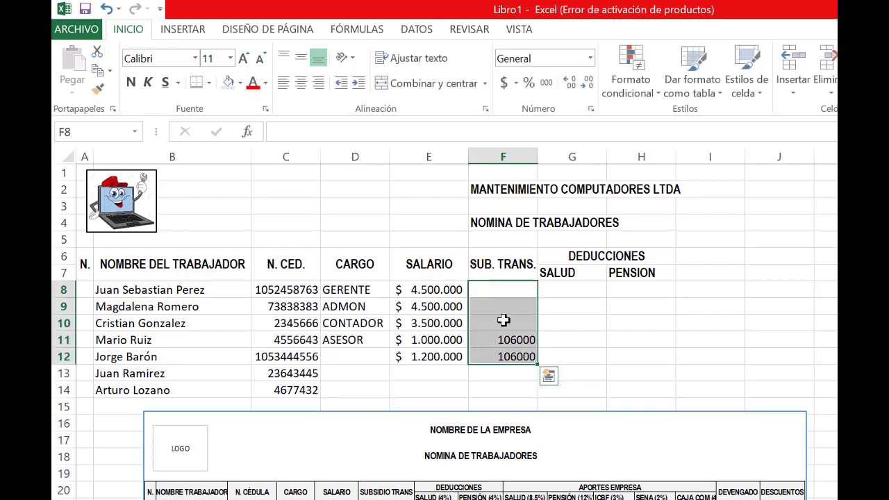
pyautogui.click(504, 82)
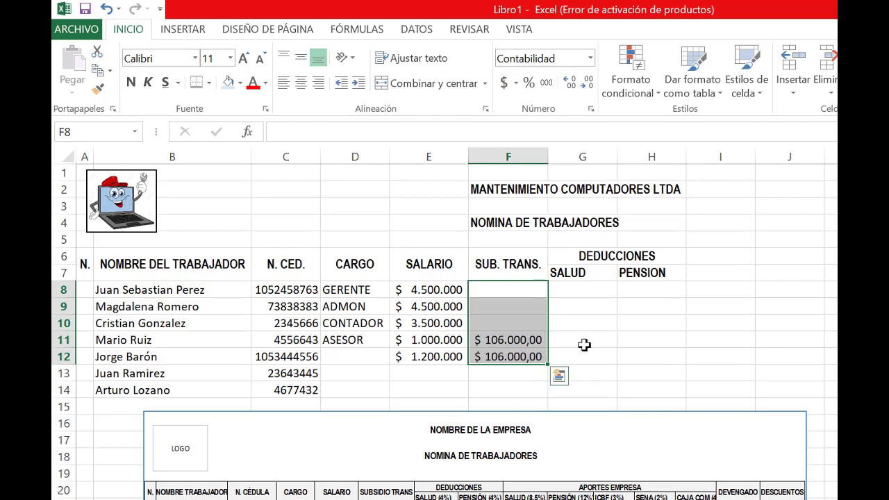
pyautogui.click(587, 87)
pyautogui.click(587, 87)
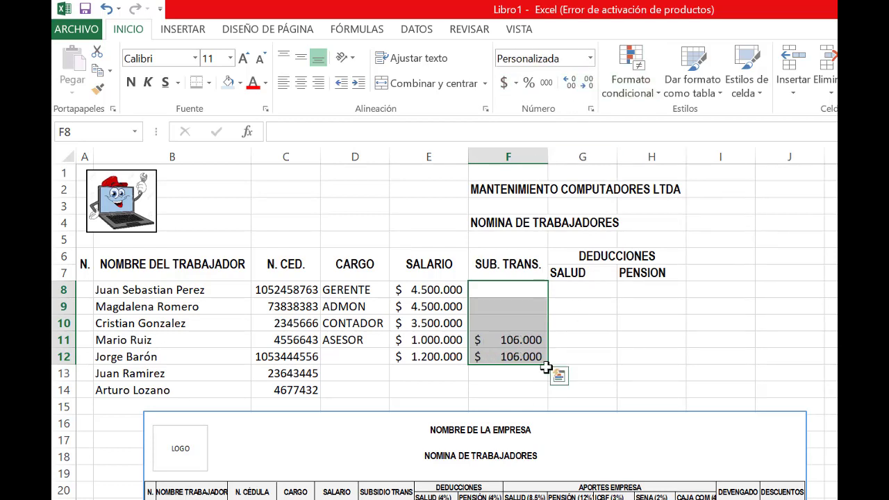
pyautogui.click(560, 377)
pyautogui.click(517, 386)
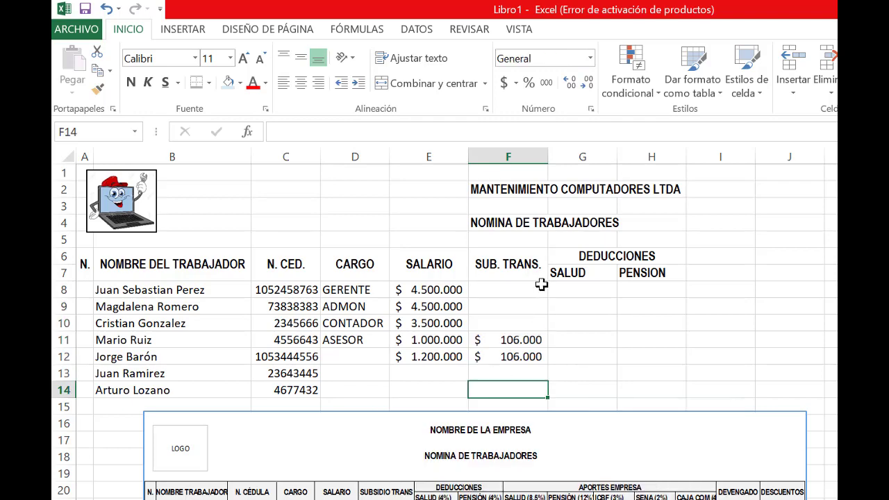
# Enter a transport subsidy of 0 in F8, F9 and F10 for the three highest-paid workers
pyautogui.click(542, 285)
pyautogui.write('0')
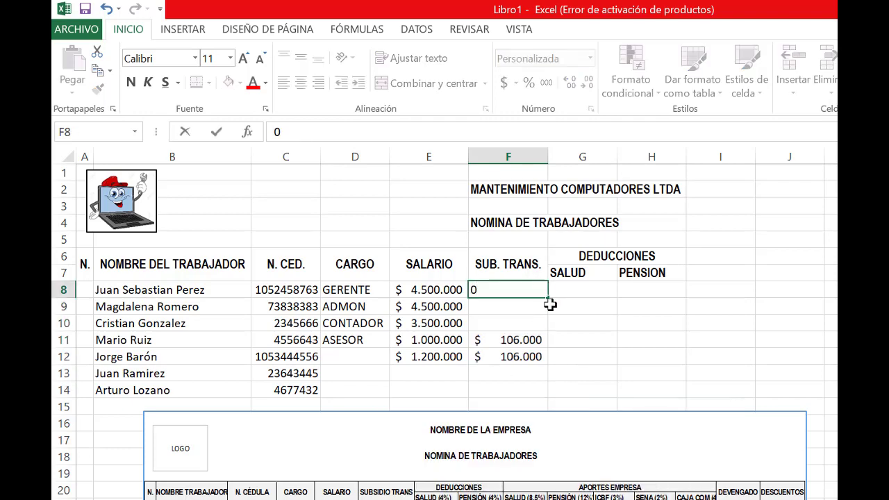
pyautogui.press('Return')
pyautogui.write('0')
pyautogui.press('Return')
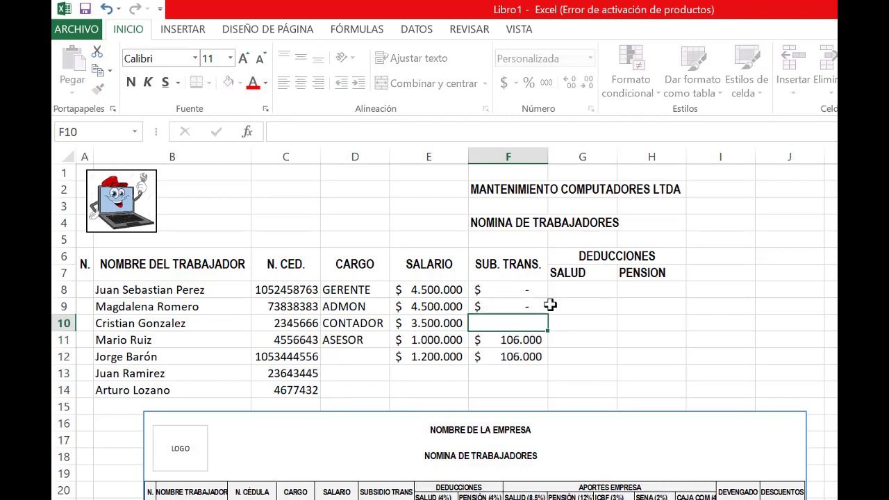
pyautogui.write('0')
pyautogui.press('Return')
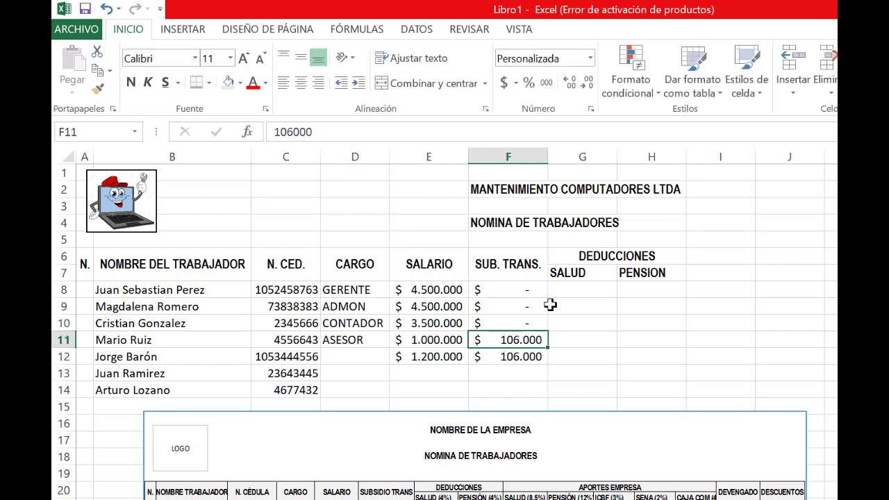
pyautogui.press('Return')
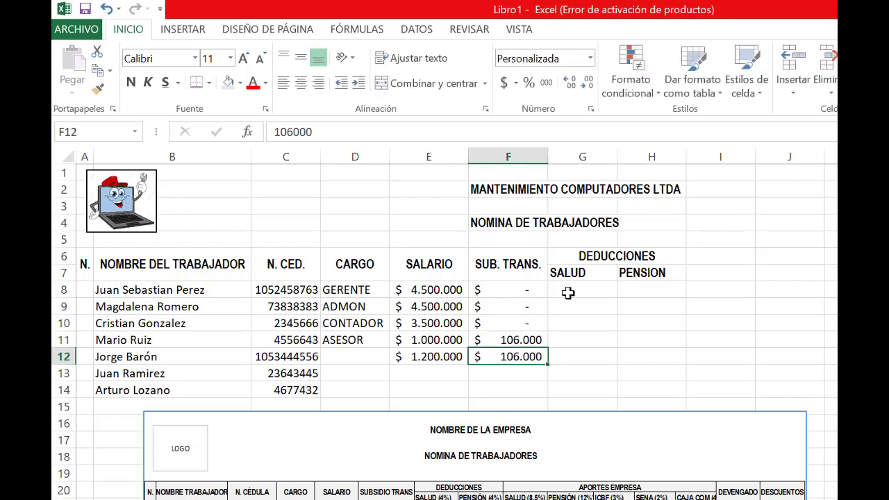
# Add the percentage to the deduction headers so G7 reads SALUD (4%) and H7 reads PENSION (4%)
pyautogui.click(568, 291)
pyautogui.click(598, 273)
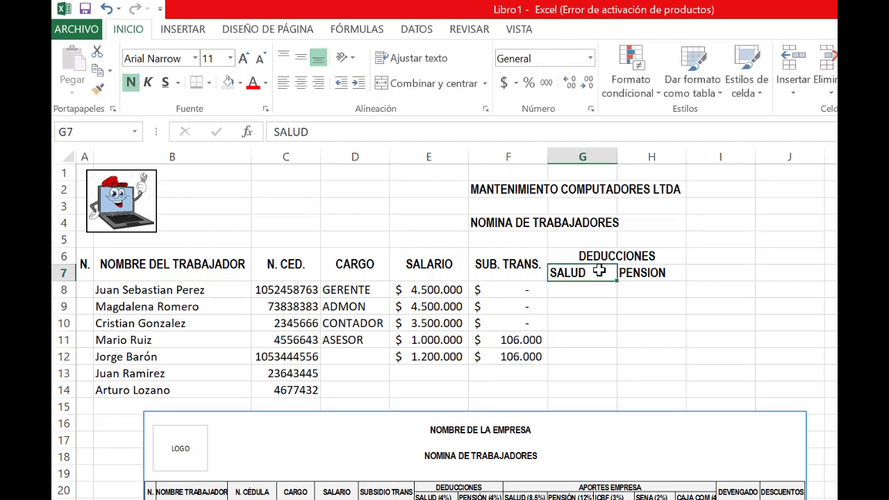
pyautogui.doubleClick(598, 272)
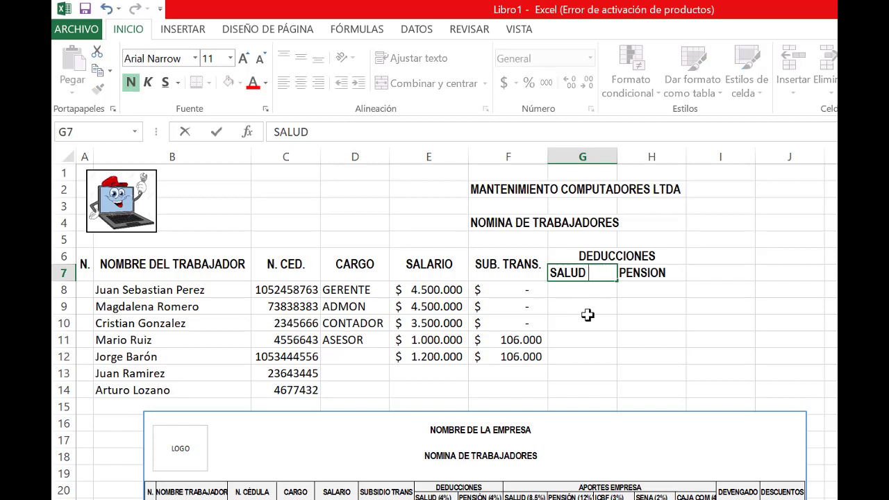
pyautogui.write('(4%)')
pyautogui.click(669, 273)
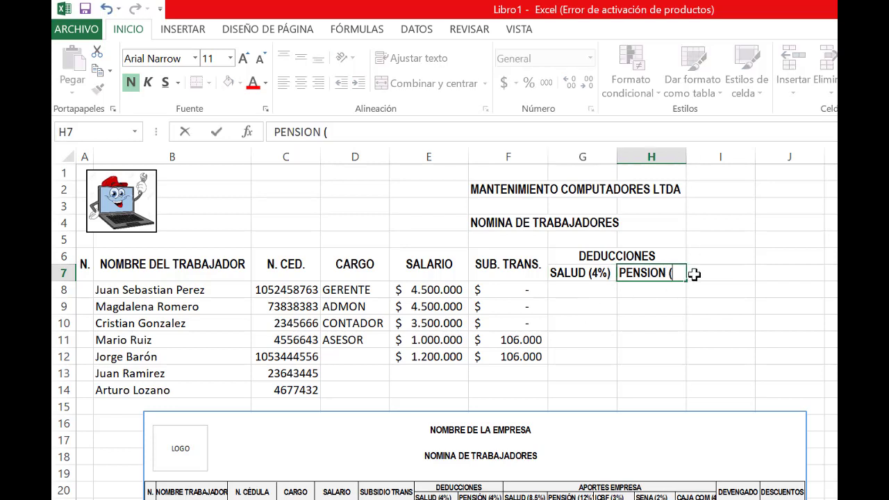
pyautogui.write('%')
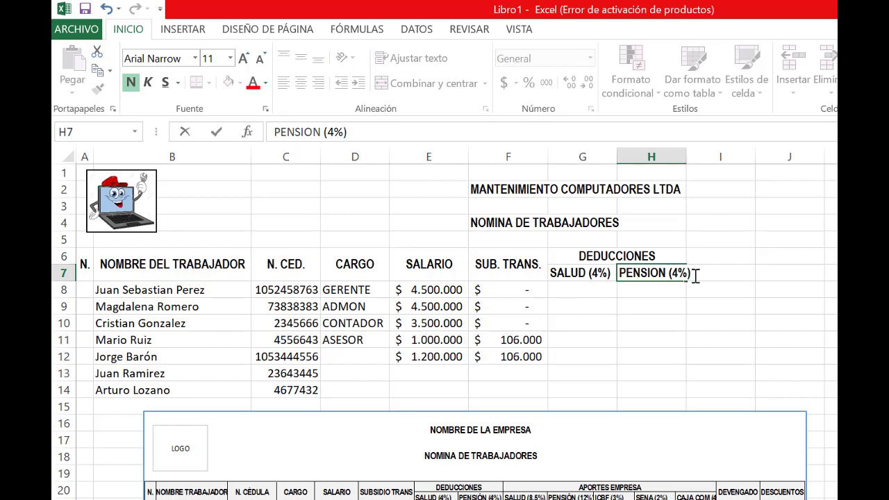
pyautogui.click(707, 318)
# Calculate the SALUD (4%) deduction in G8 with =E8*4% and fill the formula down to G14
pyautogui.click(584, 291)
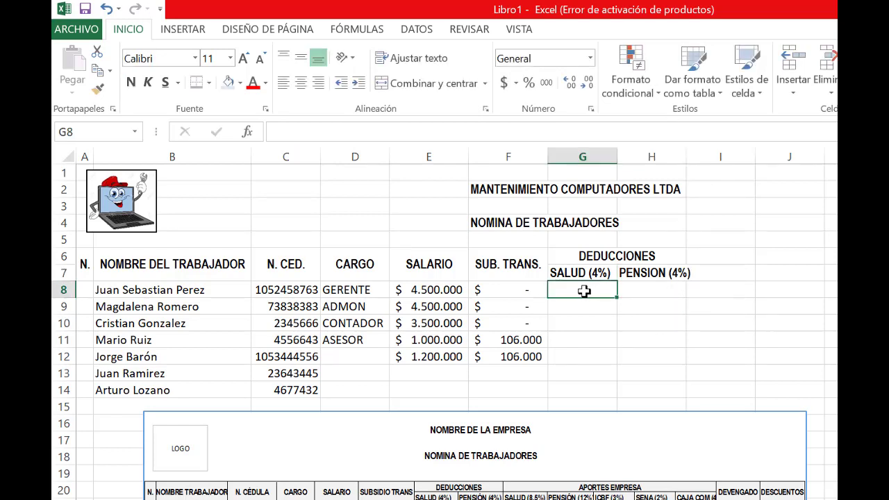
pyautogui.write('=')
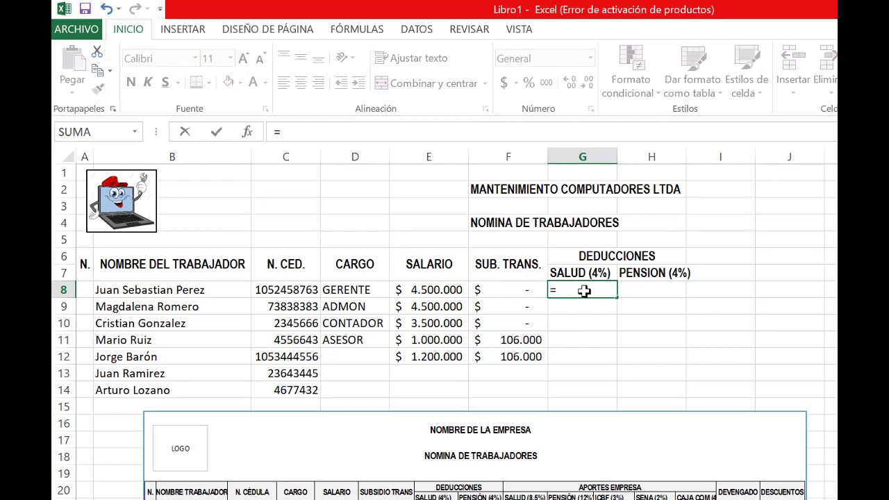
pyautogui.click(429, 288)
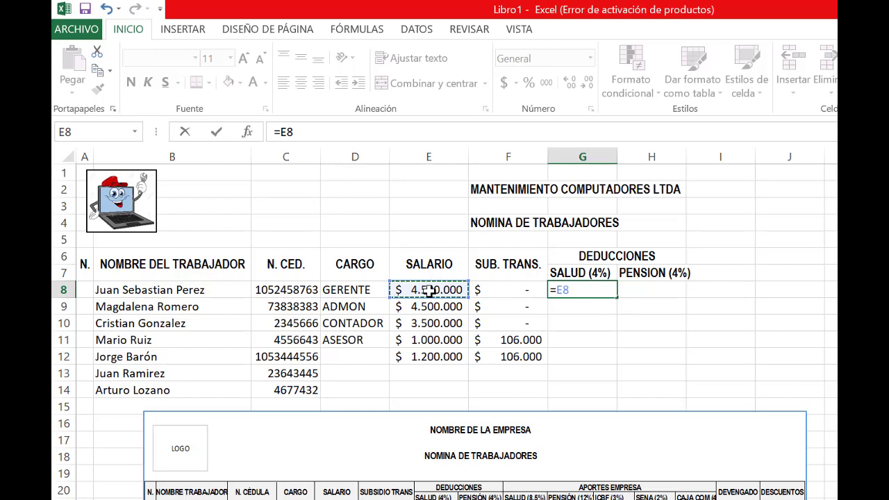
pyautogui.write('*4%')
pyautogui.press('Return')
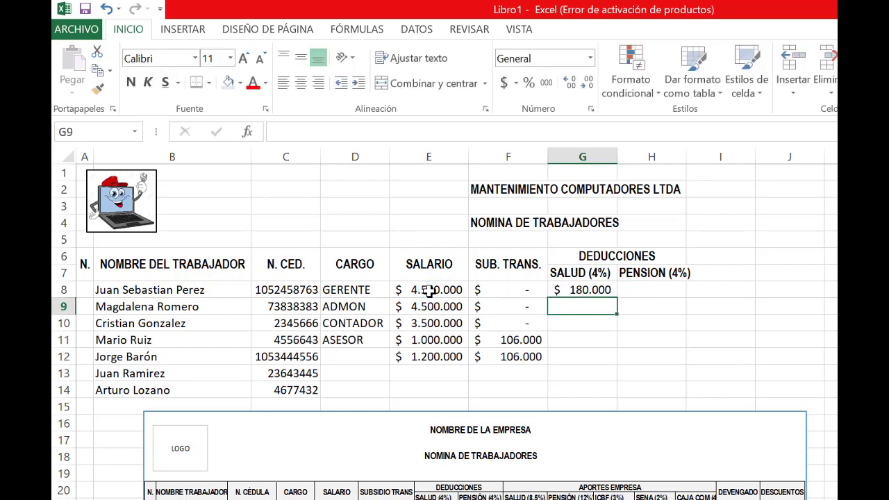
pyautogui.click(594, 291)
pyautogui.moveTo(614, 297); pyautogui.dragTo(606, 393)
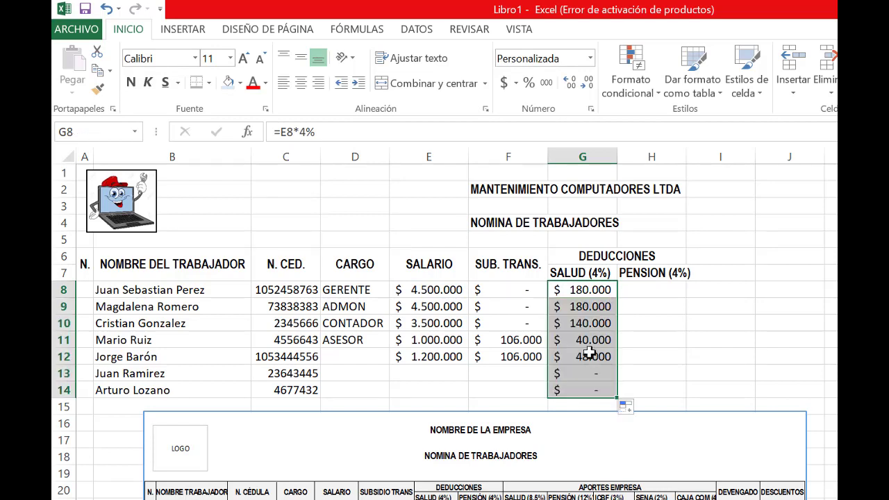
# Inspect the filled health deduction formulas in G12 and G9 to check which salary cells they reference
pyautogui.click(589, 356)
pyautogui.doubleClick(589, 357)
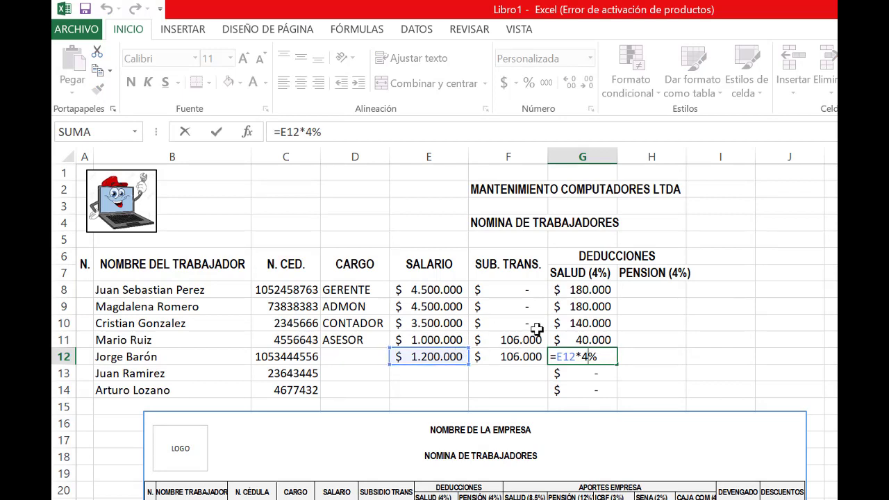
pyautogui.press('Return')
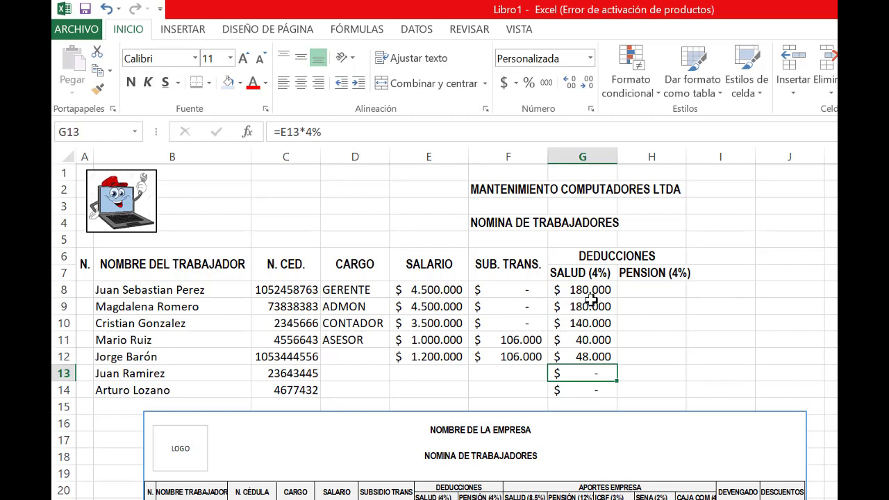
pyautogui.click(588, 303)
pyautogui.doubleClick(587, 304)
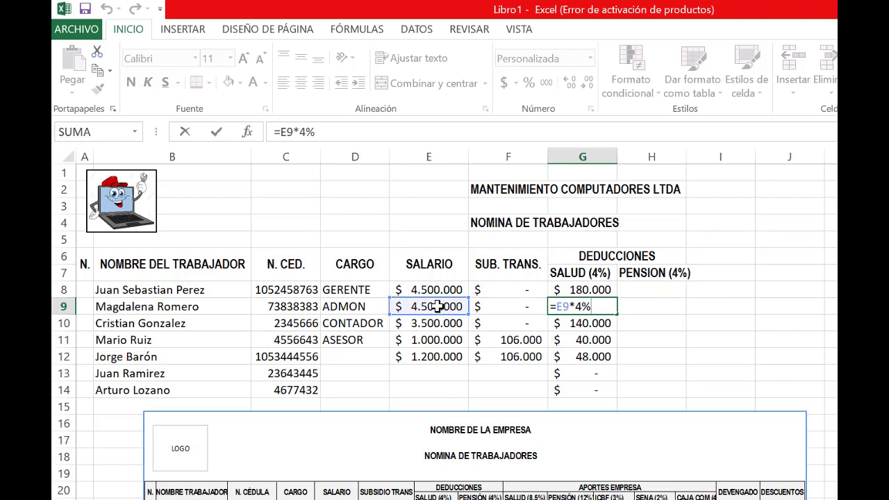
pyautogui.press('Return')
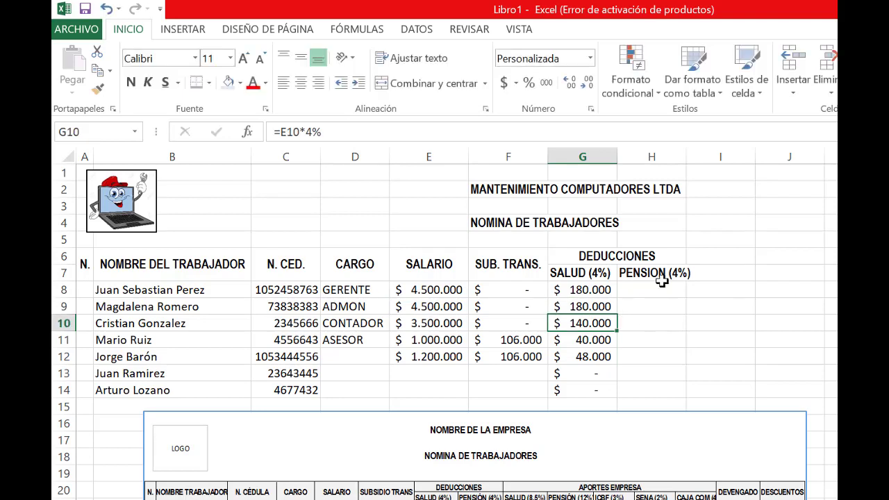
# Calculate the PENSION (4%) deduction in H8 with =E8*4% and fill the formula down to H12
pyautogui.click(656, 295)
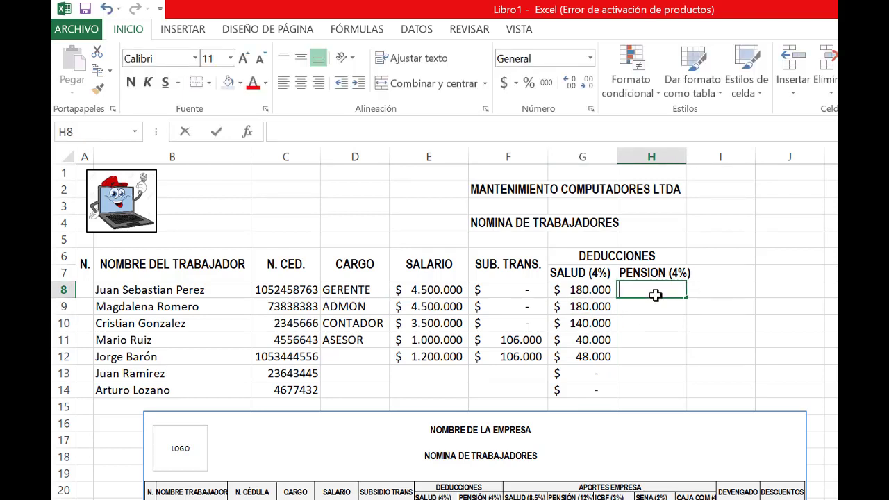
pyautogui.write('=')
pyautogui.click(415, 290)
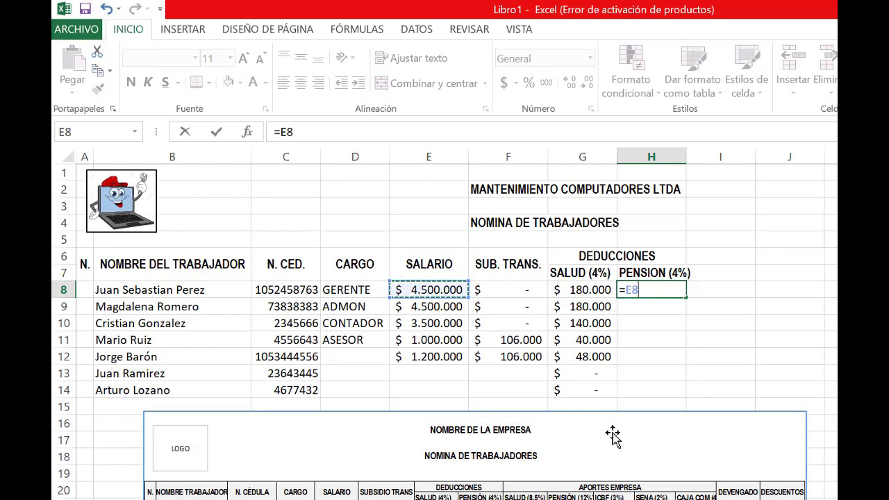
pyautogui.write('*')
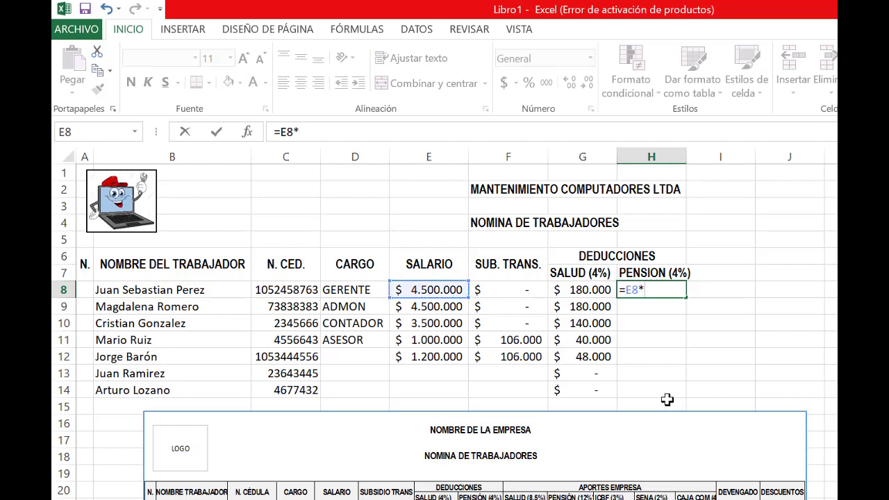
pyautogui.write('4%')
pyautogui.press('Return')
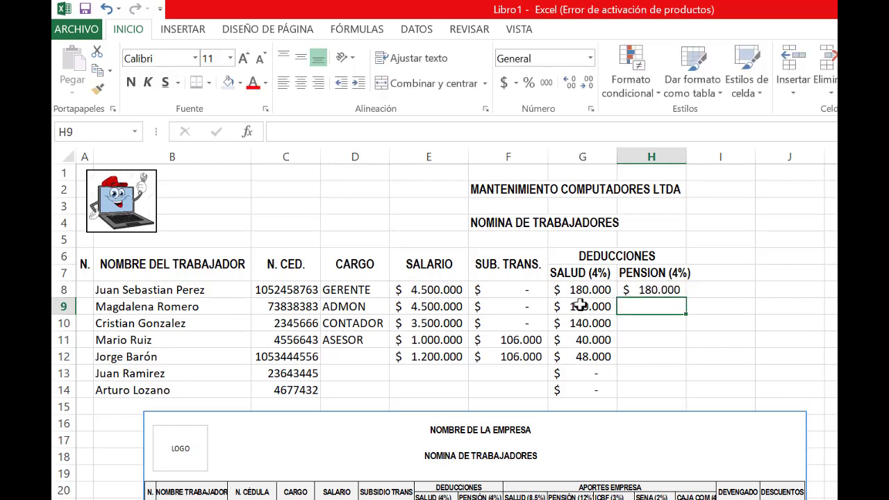
pyautogui.click(651, 290)
pyautogui.moveTo(685, 297); pyautogui.dragTo(682, 357)
pyautogui.click(733, 339)
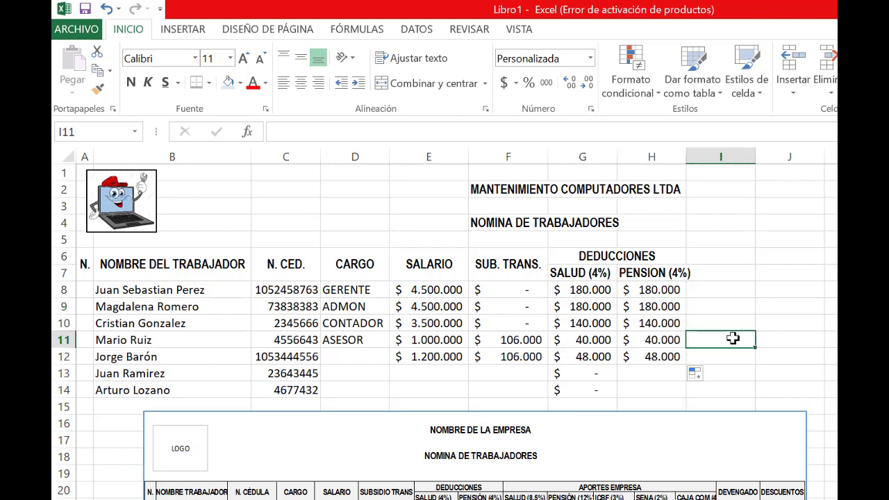
# Enter the column header DEVENGADO in I6, beside the deductions headers
pyautogui.click(711, 259)
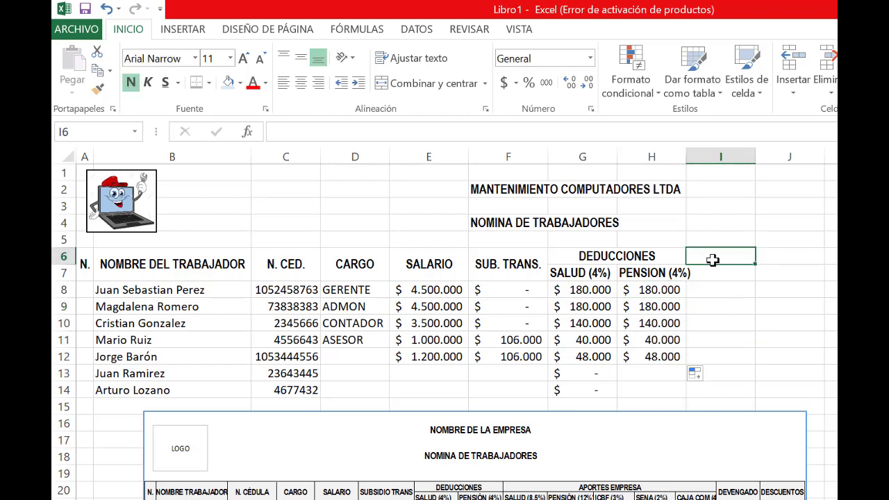
pyautogui.write('DEVEGAND')
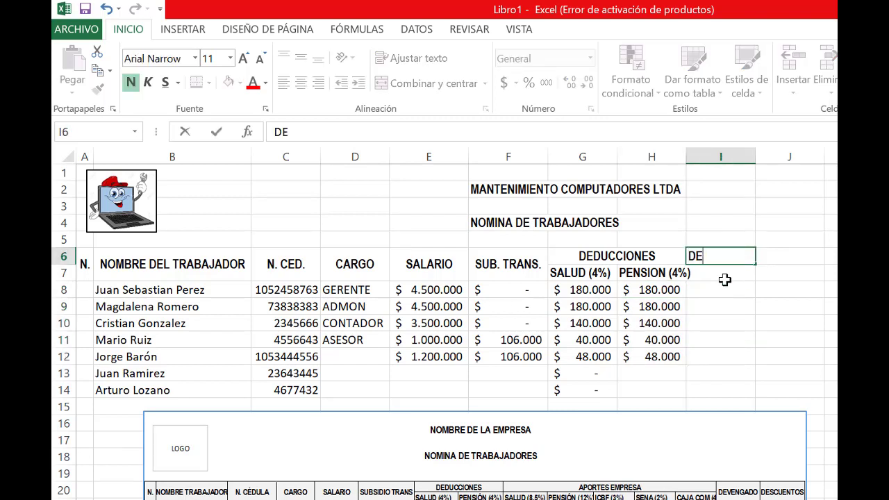
pyautogui.press('BackSpace')
pyautogui.press('BackSpace')
pyautogui.press('BackSpace')
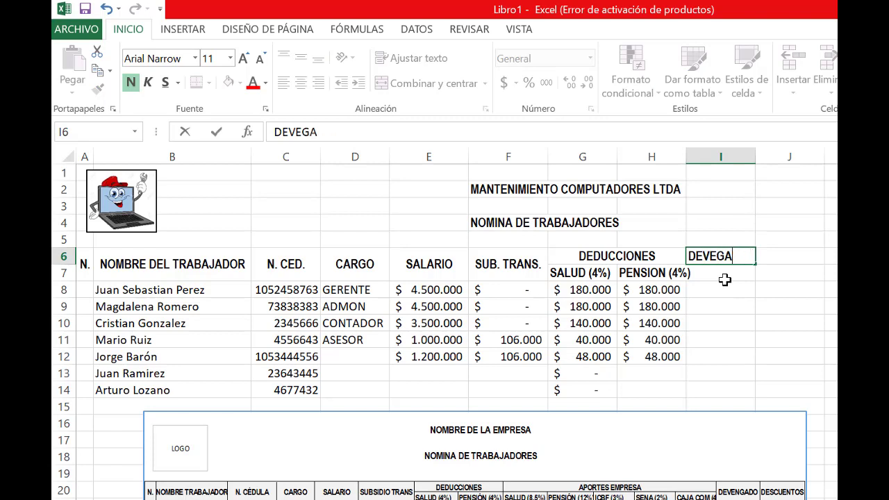
pyautogui.write('DO')
pyautogui.press('BackSpace')
pyautogui.press('BackSpace')
pyautogui.press('BackSpace')
pyautogui.write('NGADO')
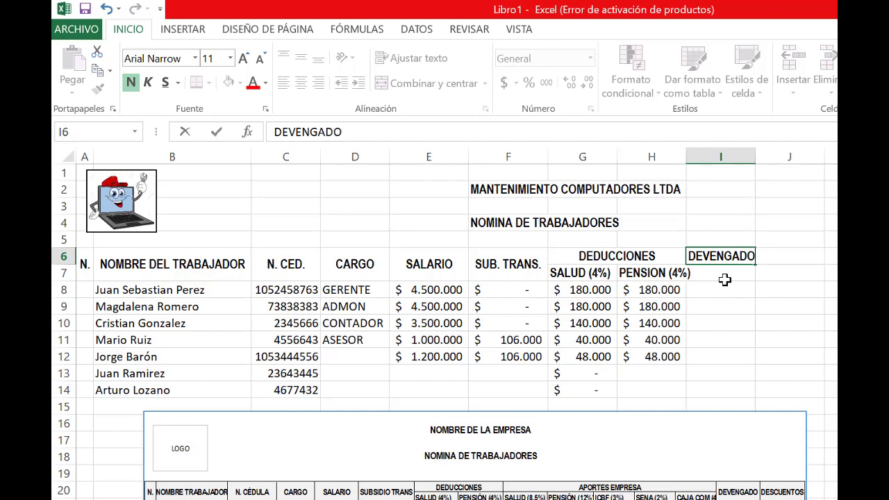
pyautogui.press('Return')
# Merge and center the DEVENGADO header across I6:I7 and align it vertically to the middle
pyautogui.click(721, 289)
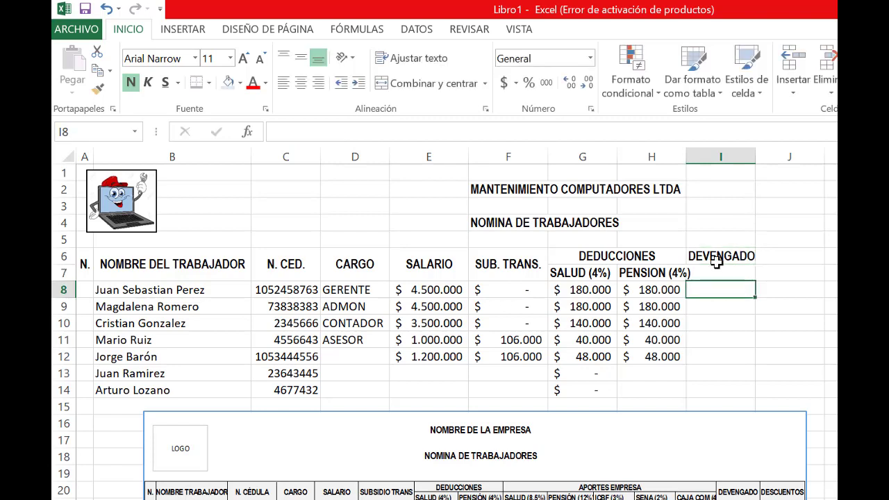
pyautogui.moveTo(721, 256); pyautogui.dragTo(716, 272)
pyautogui.click(424, 83)
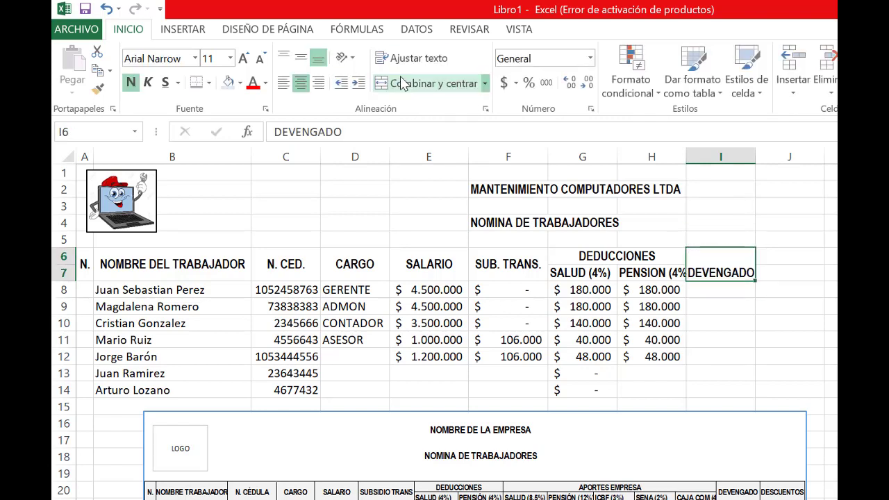
pyautogui.click(303, 63)
# Calculate DEVENGADO in I8 with =E8-G8-H8 and fill the formula down to I14
pyautogui.click(708, 289)
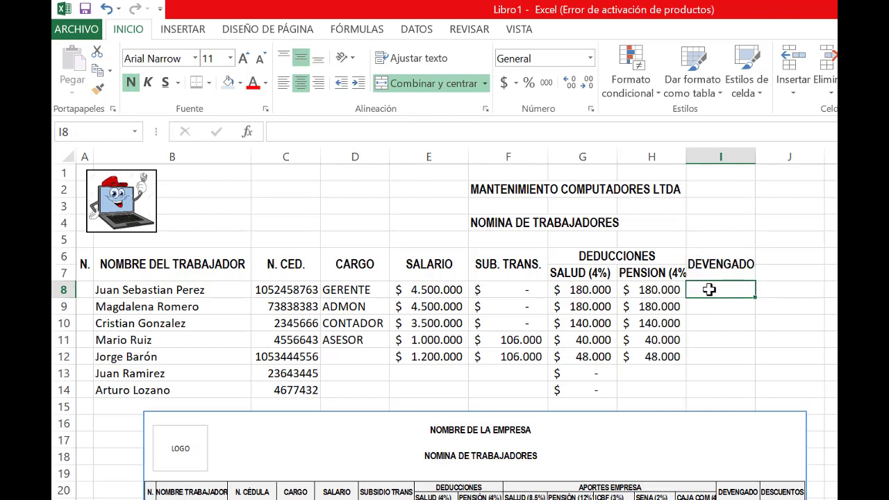
pyautogui.write('=')
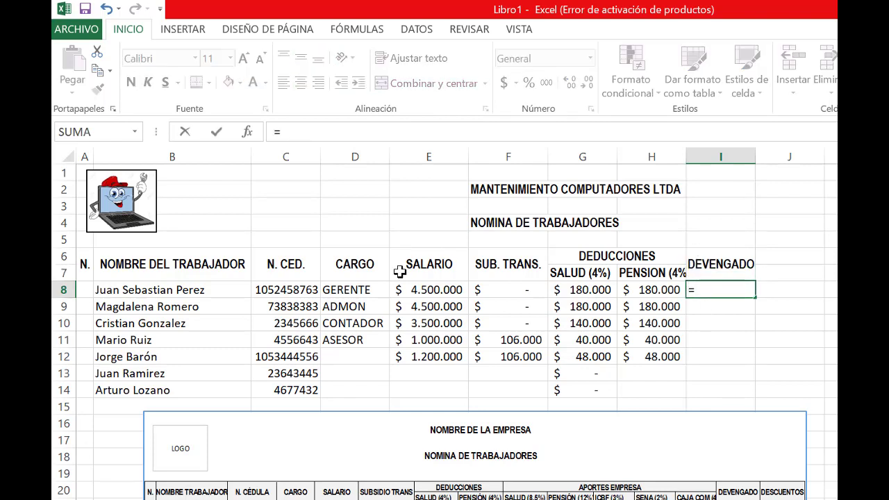
pyautogui.click(418, 289)
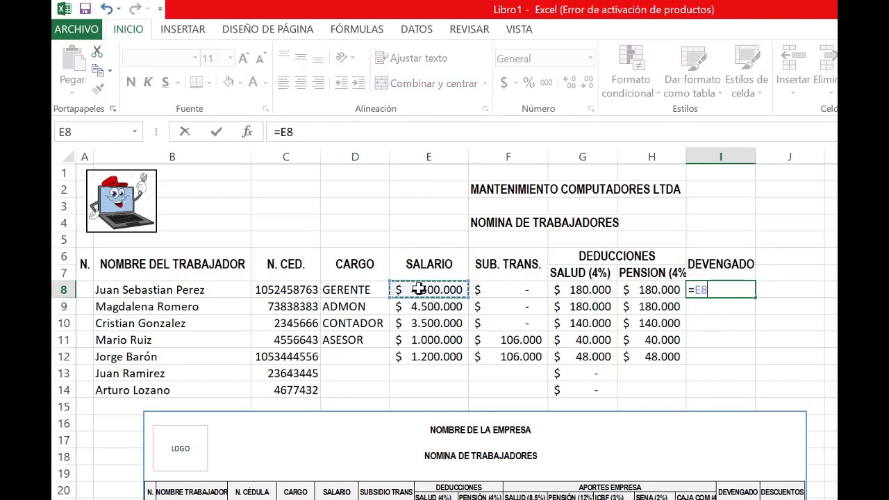
pyautogui.write('-')
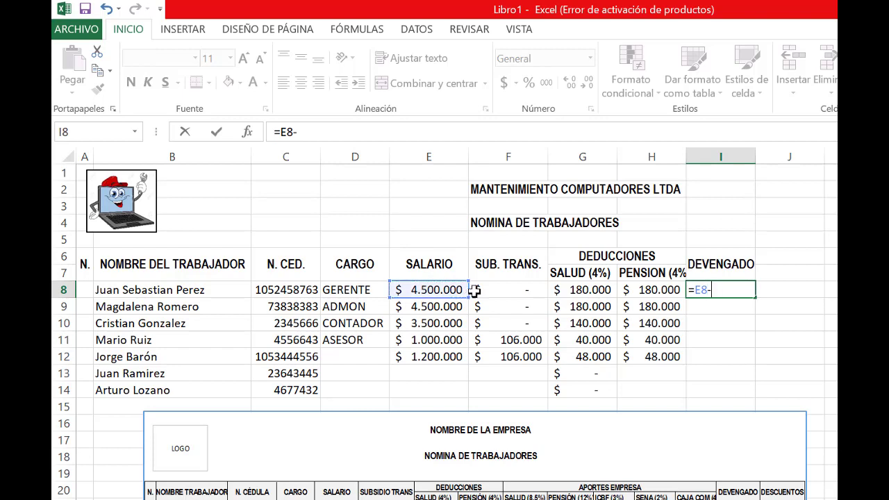
pyautogui.click(584, 289)
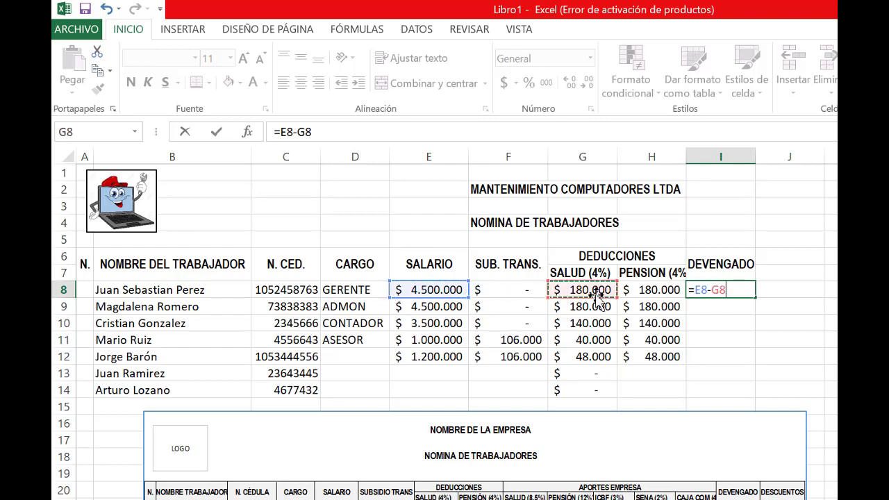
pyautogui.write('-')
pyautogui.click(631, 289)
pyautogui.press('Return')
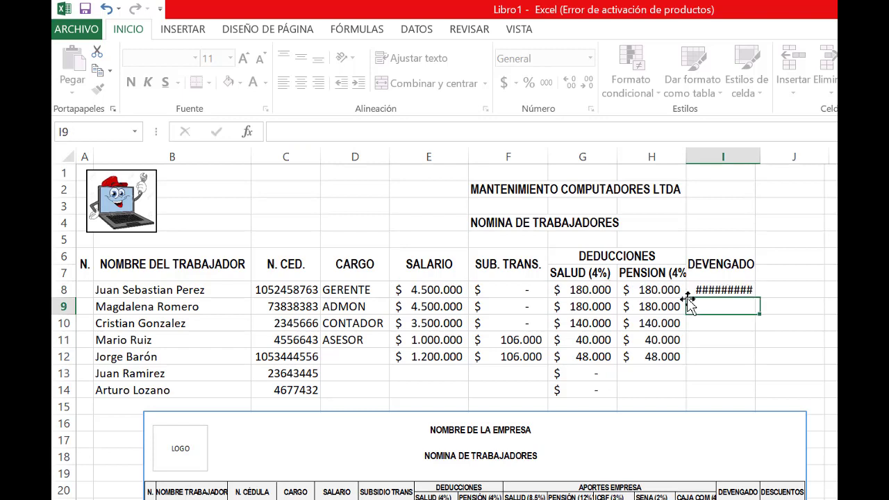
pyautogui.press('Up')
pyautogui.moveTo(759, 296); pyautogui.dragTo(749, 391)
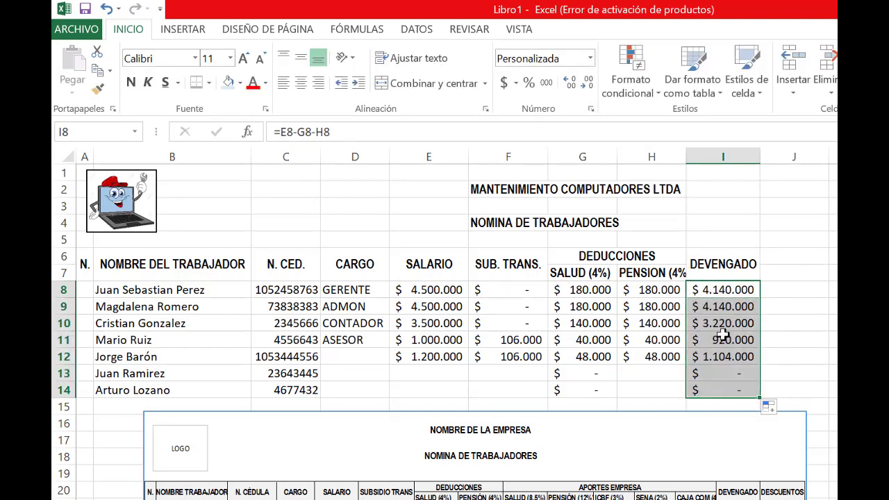
# Inspect the filled DEVENGADO formula in I9 to check its salary and deduction references
pyautogui.click(722, 311)
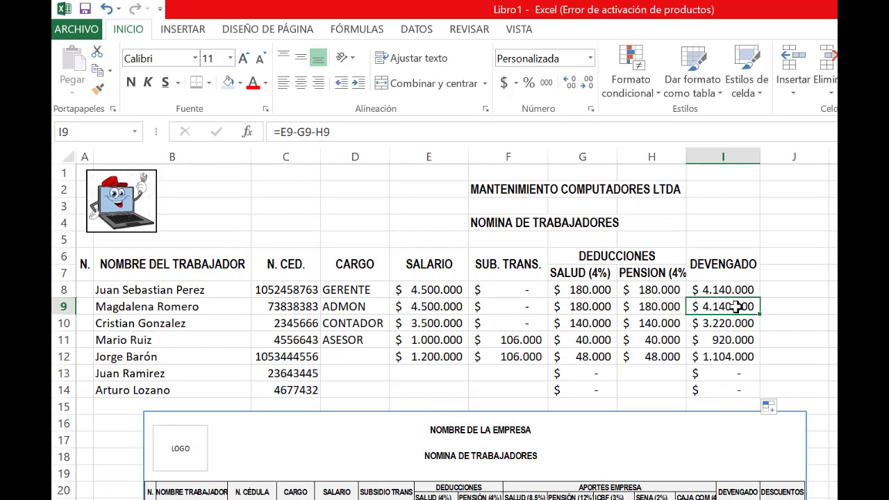
pyautogui.doubleClick(737, 306)
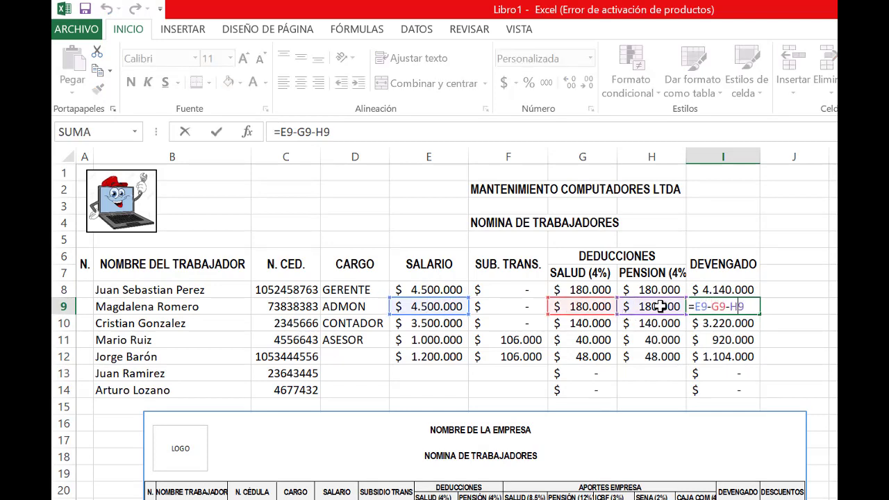
pyautogui.press('Return')
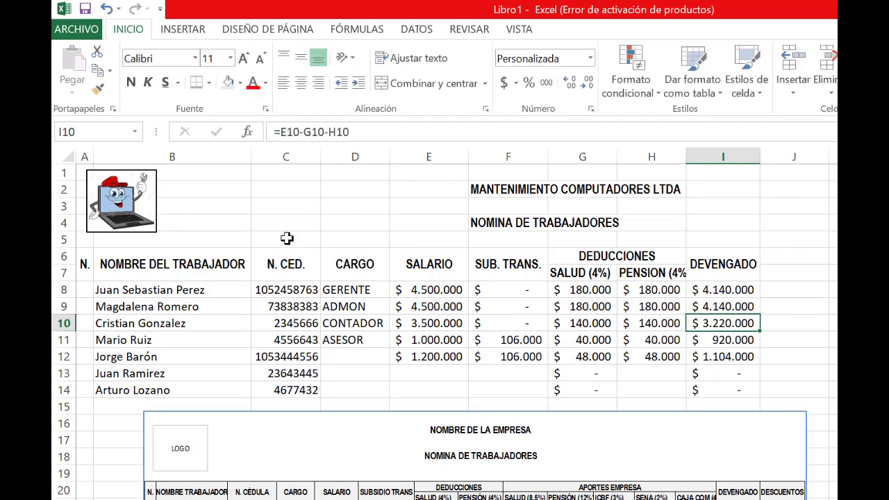
# Apply all borders to the payroll table A6:I14
pyautogui.moveTo(80, 259); pyautogui.dragTo(736, 356)
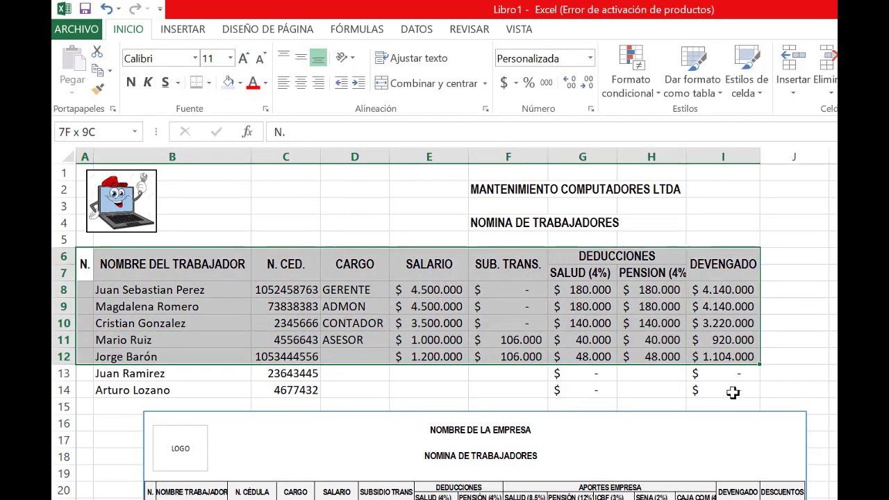
pyautogui.moveTo(733, 392); pyautogui.dragTo(735, 394)
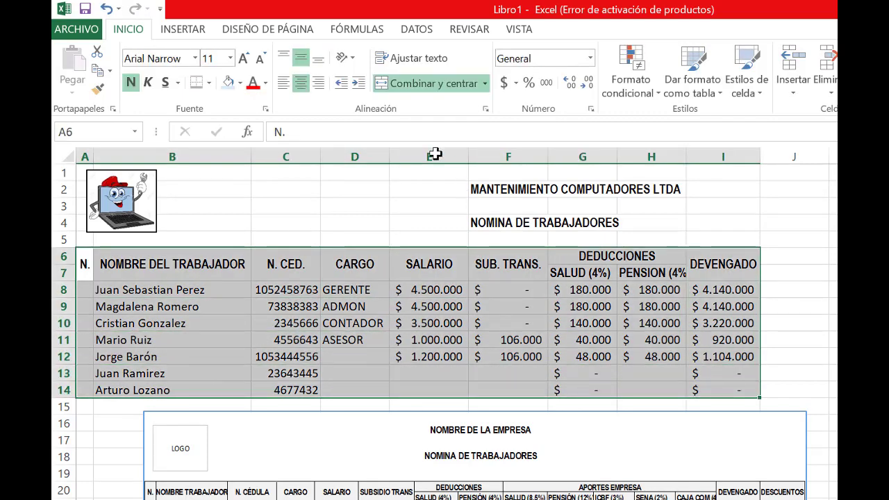
pyautogui.click(211, 84)
pyautogui.click(234, 226)
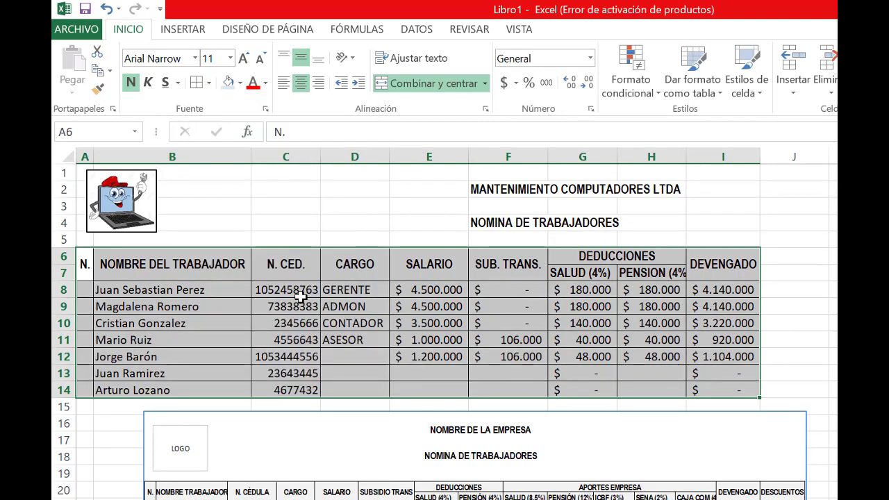
pyautogui.click(353, 340)
# Apply a thick box border around the payroll table A6:I14 and another around its header rows A6:I7
pyautogui.click(84, 265)
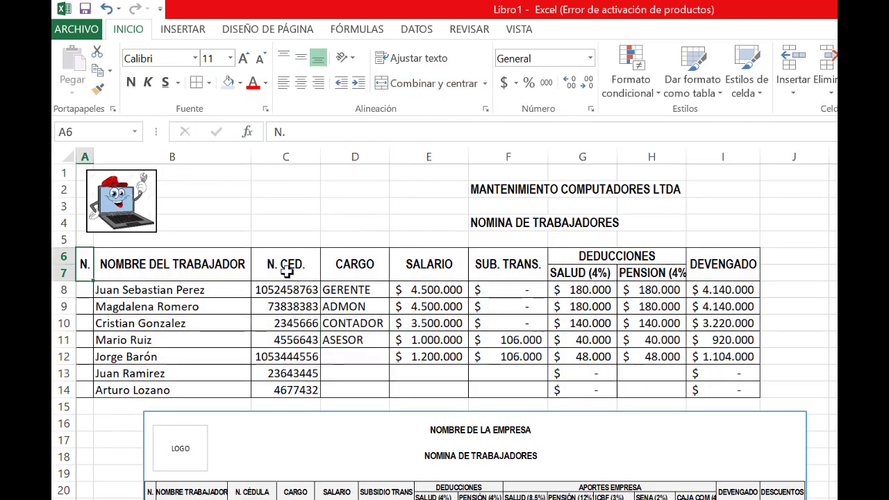
pyautogui.moveTo(287, 271); pyautogui.dragTo(734, 391)
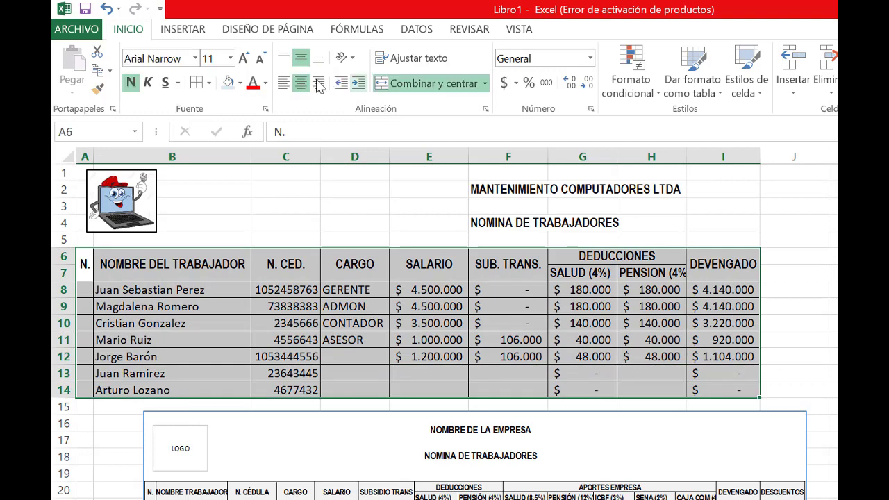
pyautogui.click(209, 83)
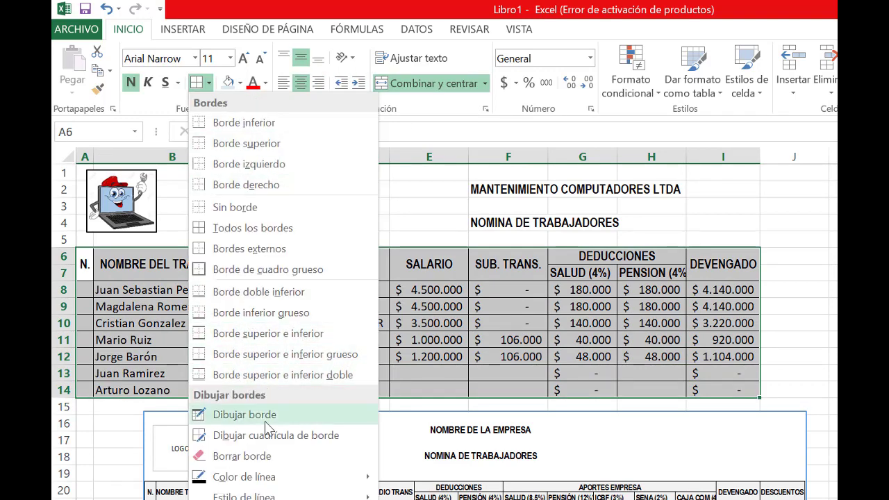
pyautogui.click(254, 270)
pyautogui.click(376, 336)
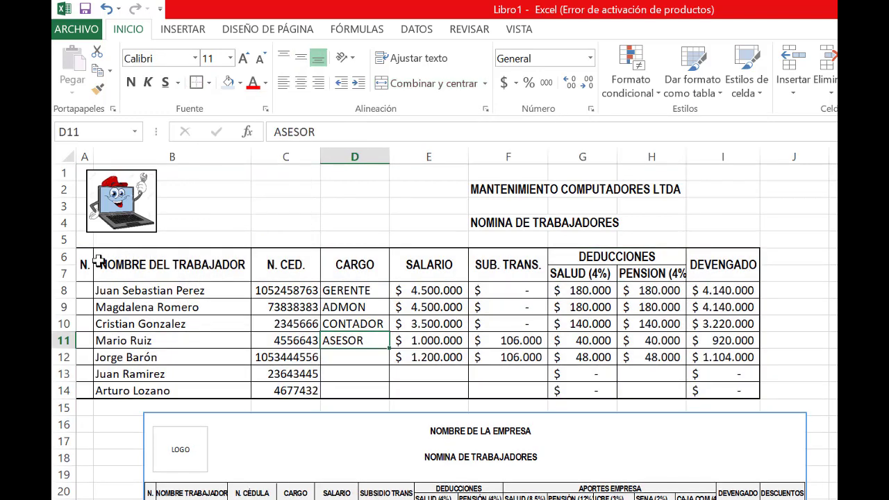
pyautogui.moveTo(87, 260); pyautogui.dragTo(712, 272)
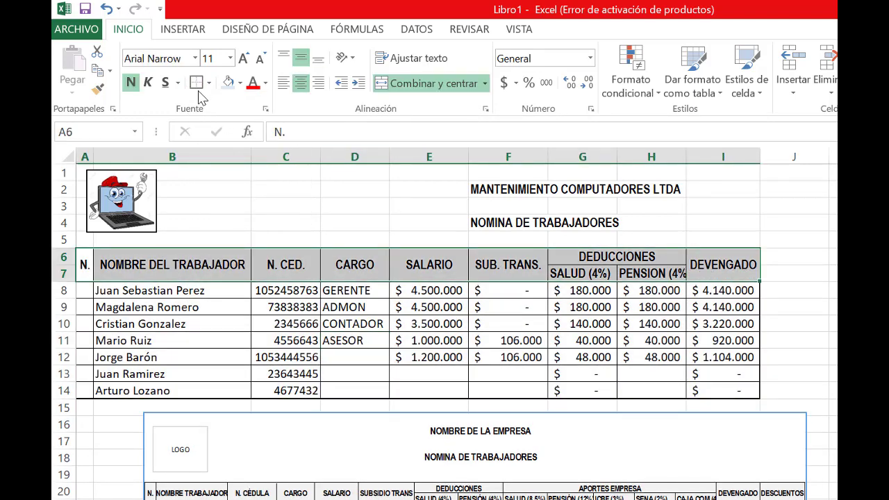
pyautogui.click(182, 323)
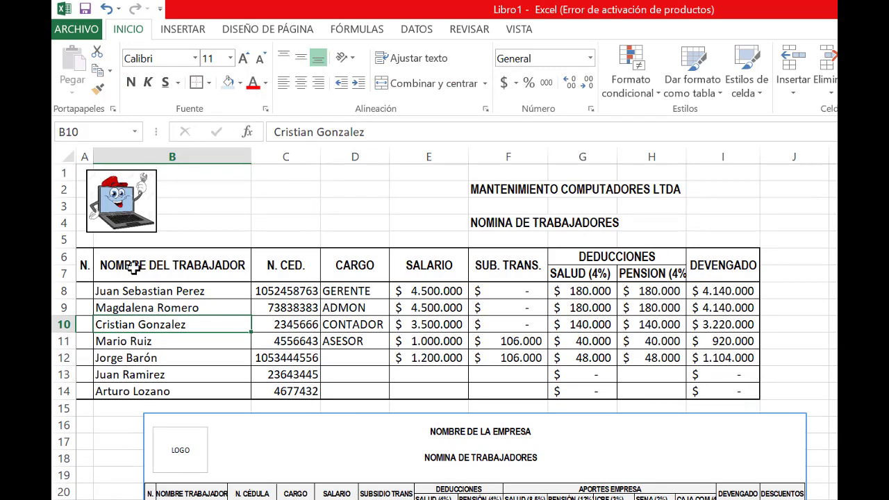
# Fill the payroll header rows A6:I7 with light blue
pyautogui.moveTo(89, 265); pyautogui.dragTo(721, 276)
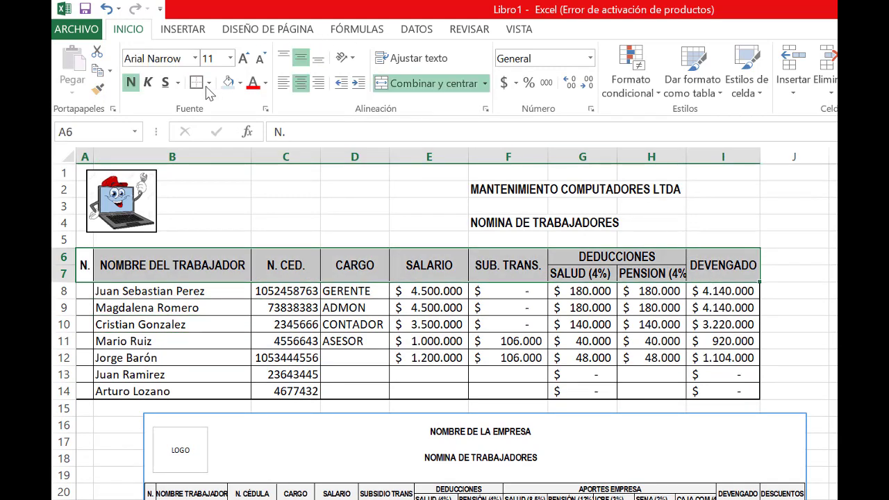
pyautogui.click(228, 83)
pyautogui.click(303, 356)
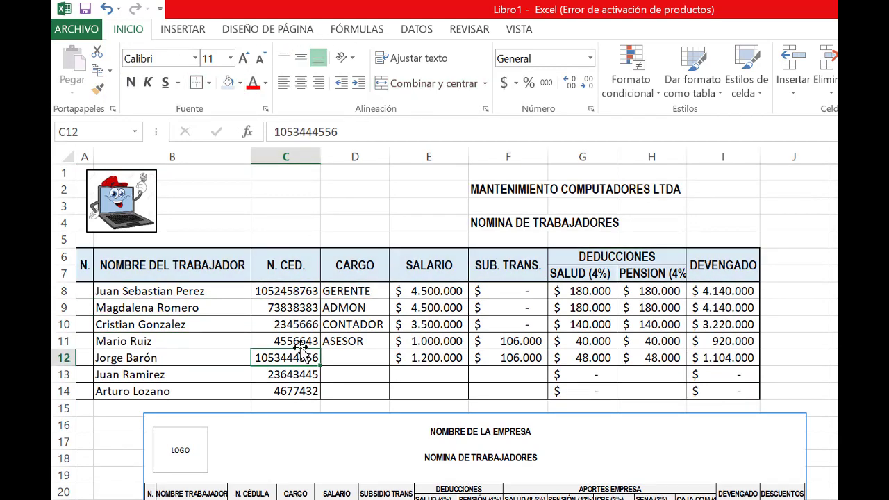
pyautogui.click(512, 360)
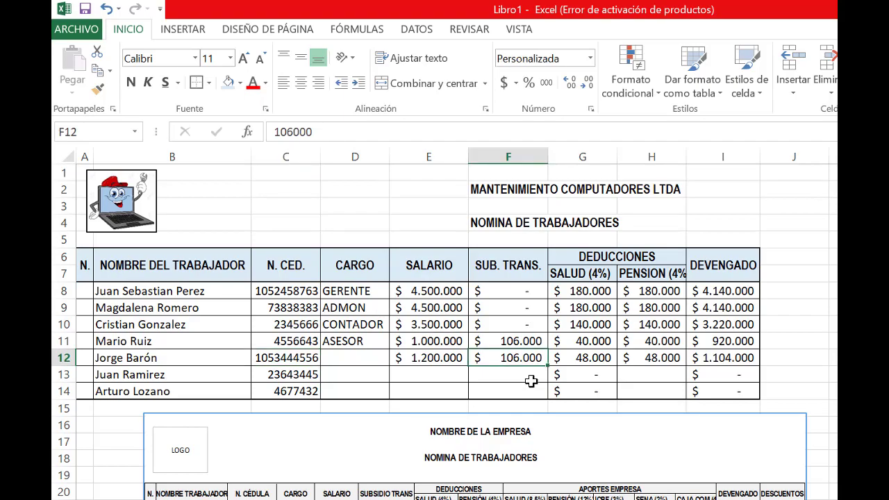
# Move the sample payroll picture up over the table to compare the layouts, and delete the picture
pyautogui.moveTo(430, 484); pyautogui.dragTo(365, 319)
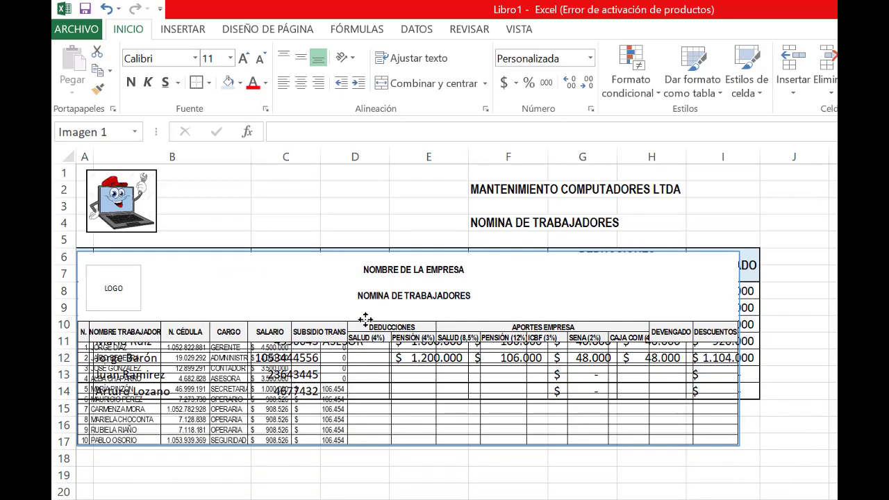
pyautogui.moveTo(595, 297); pyautogui.dragTo(599, 380)
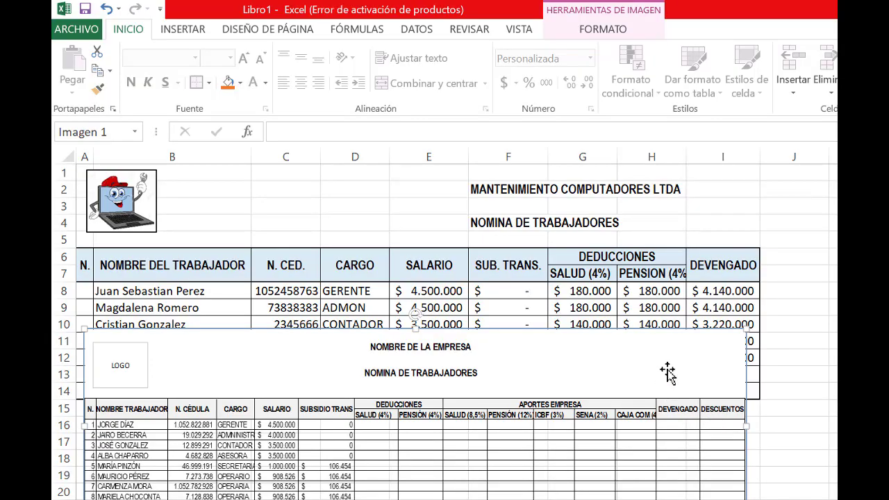
pyautogui.press('Delete')
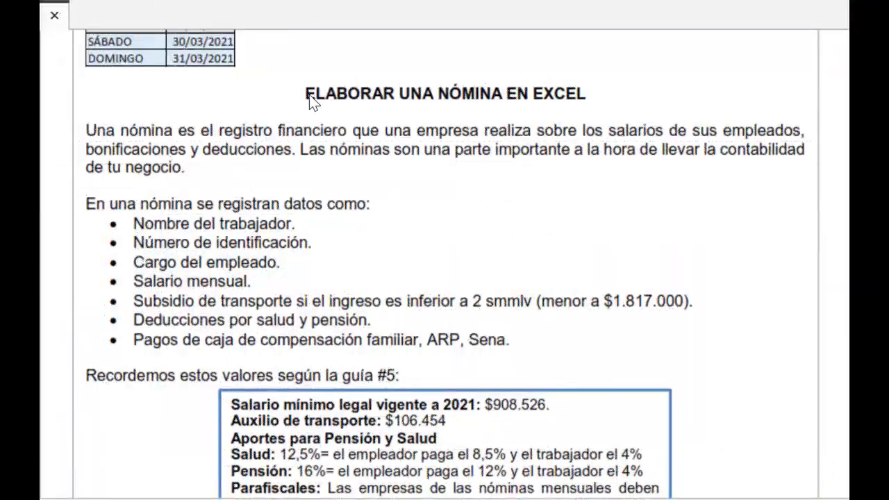
# In the PDF guide, highlight the heading ELABORAR UNA NÓMINA EN EXCEL, the payroll data bullets and the boxed guide #5 values in yellow
pyautogui.moveTo(439, 91); pyautogui.dragTo(566, 91)
pyautogui.moveTo(302, 94); pyautogui.dragTo(589, 94)
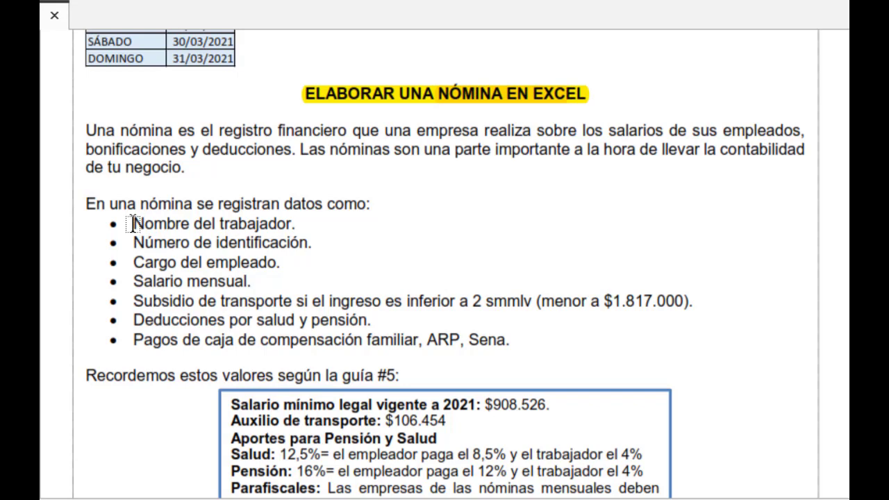
pyautogui.moveTo(134, 224); pyautogui.dragTo(716, 357)
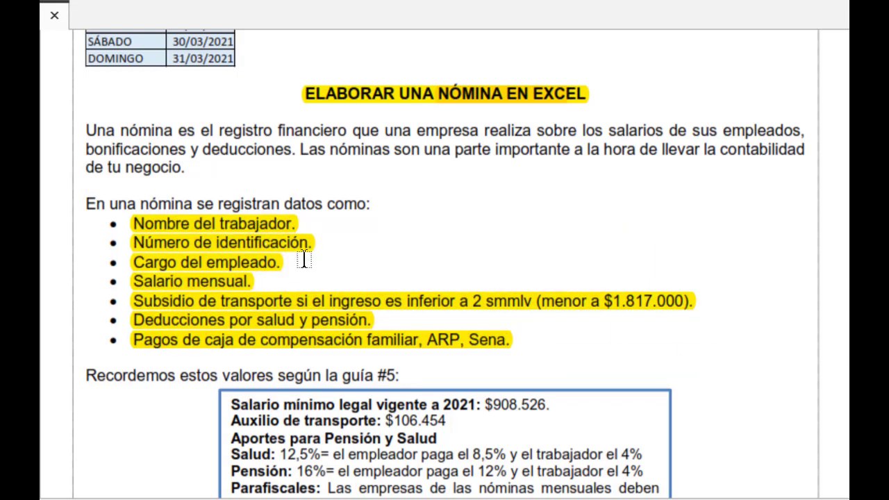
pyautogui.scroll(-5, 304, 258)
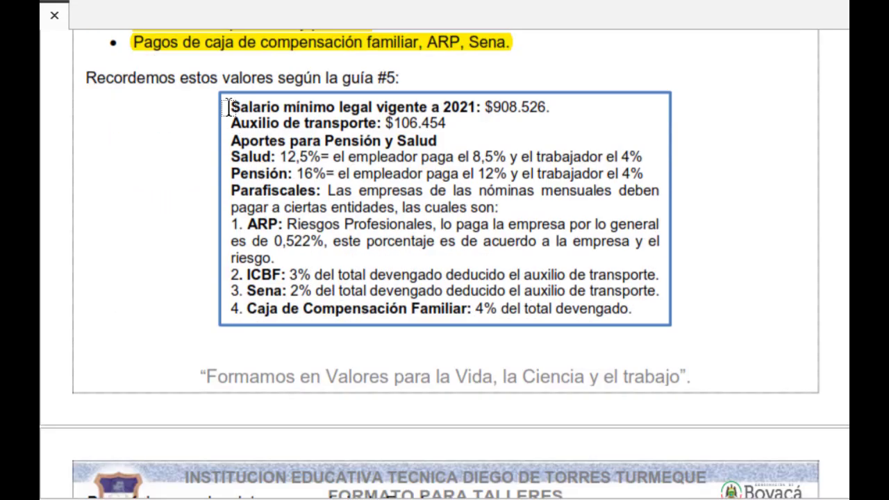
pyautogui.moveTo(229, 108); pyautogui.dragTo(670, 314)
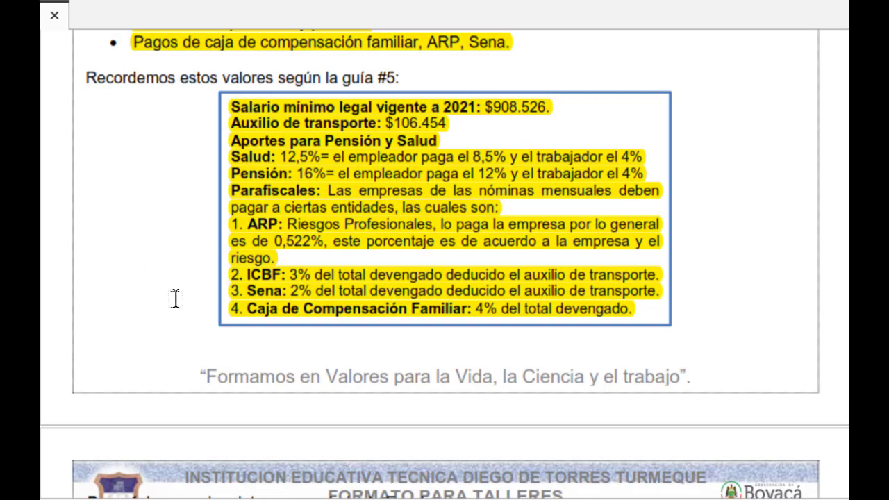
# Highlight the Paso 4 formulas from Salud =E9*4% through Caja compensación, extending into the first phrase of Paso 5
pyautogui.scroll(-5, 174, 298)
pyautogui.scroll(-5, 174, 298)
pyautogui.scroll(3, 179, 264)
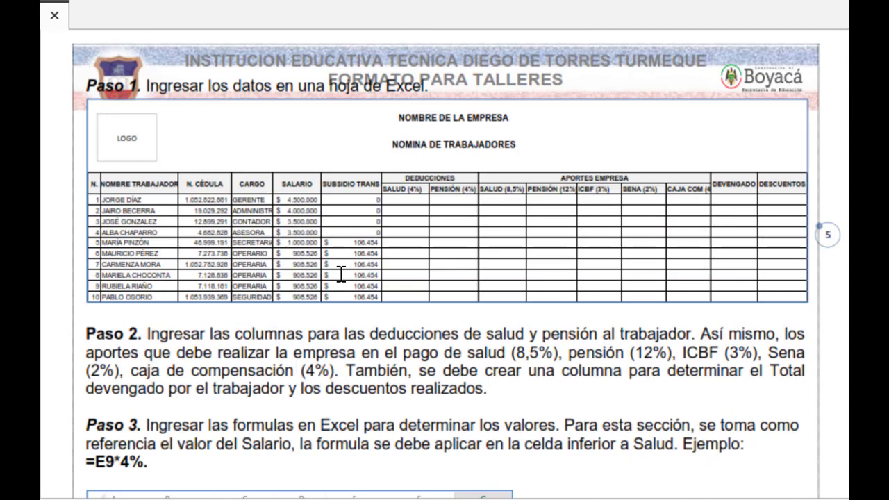
pyautogui.scroll(-5, 442, 274)
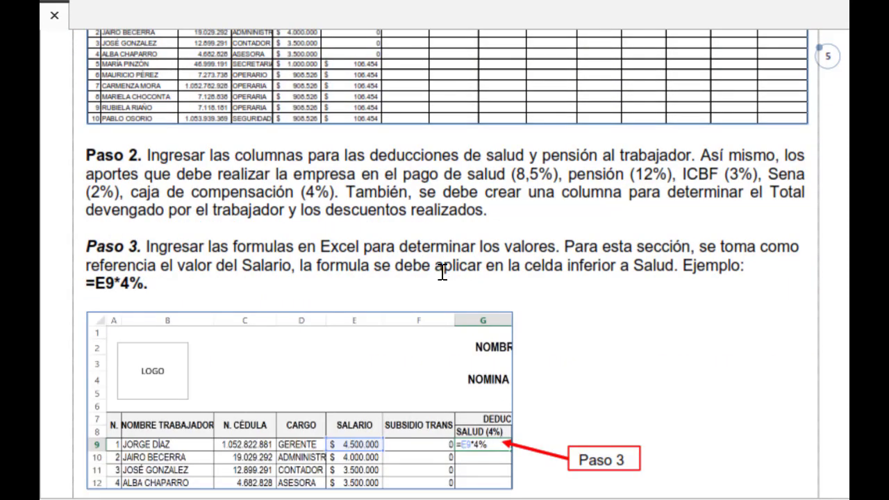
pyautogui.scroll(2, 442, 272)
pyautogui.scroll(-6, 426, 286)
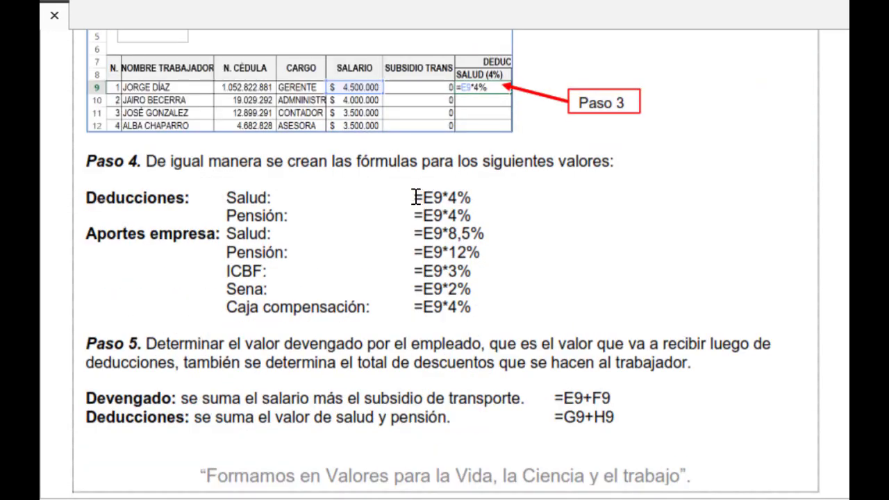
pyautogui.moveTo(415, 198); pyautogui.dragTo(488, 317)
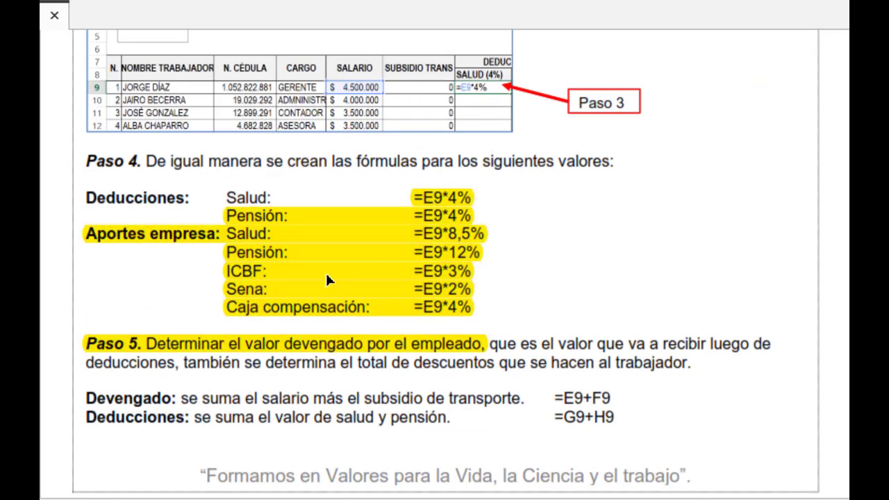
# Review the Paso 5 and Paso 6 examples and highlight the section title APRENDIZAJE INDIVIDUAL
pyautogui.scroll(-1, 439, 312)
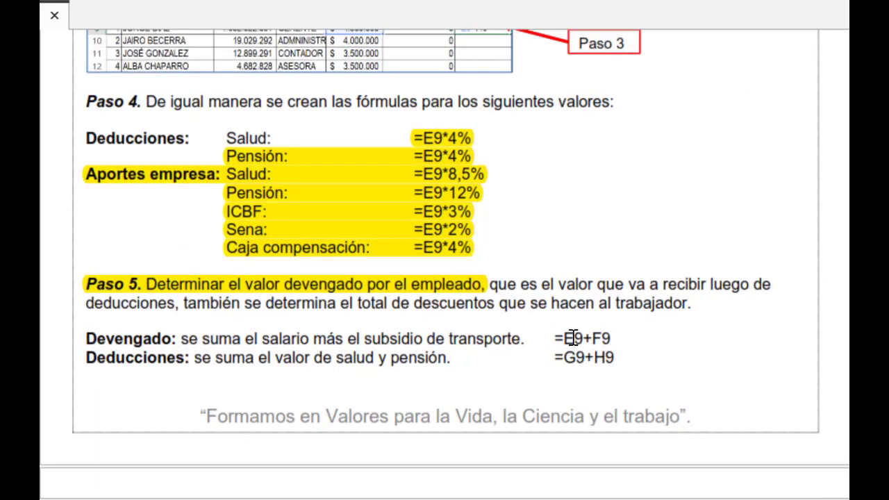
pyautogui.scroll(-3, 556, 337)
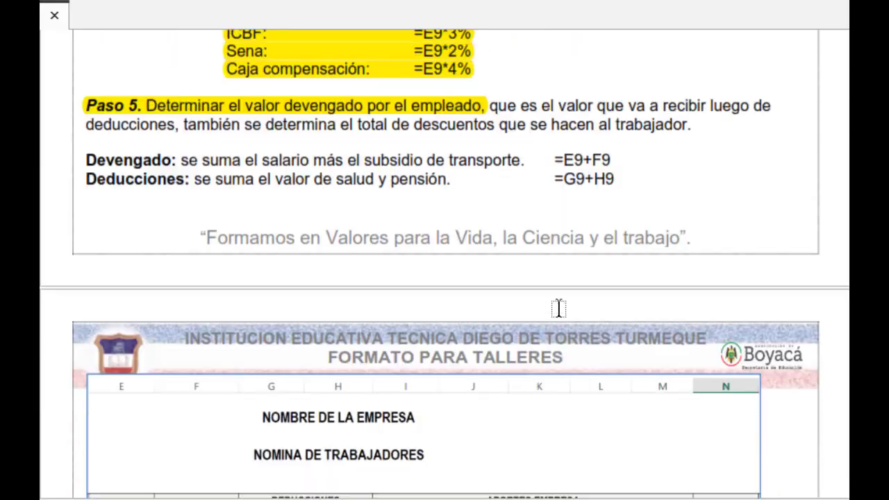
pyautogui.scroll(-5, 559, 308)
pyautogui.scroll(-1, 559, 308)
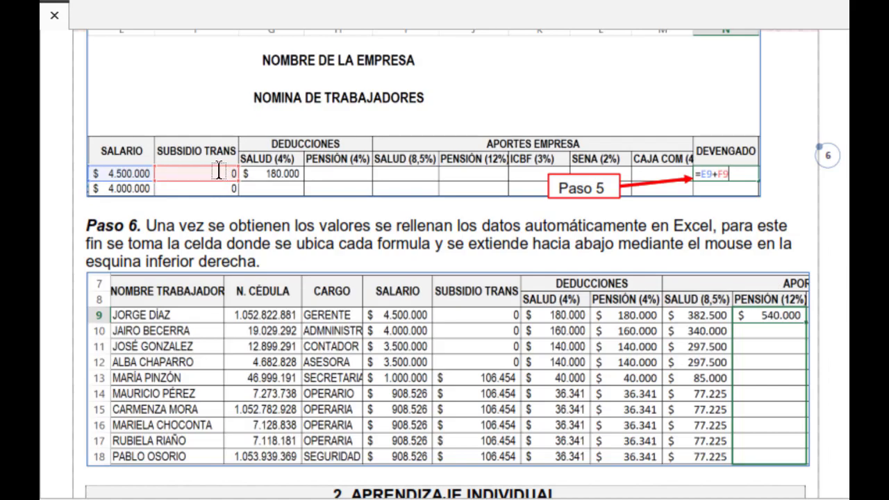
pyautogui.scroll(-1, 599, 313)
pyautogui.scroll(-5, 599, 312)
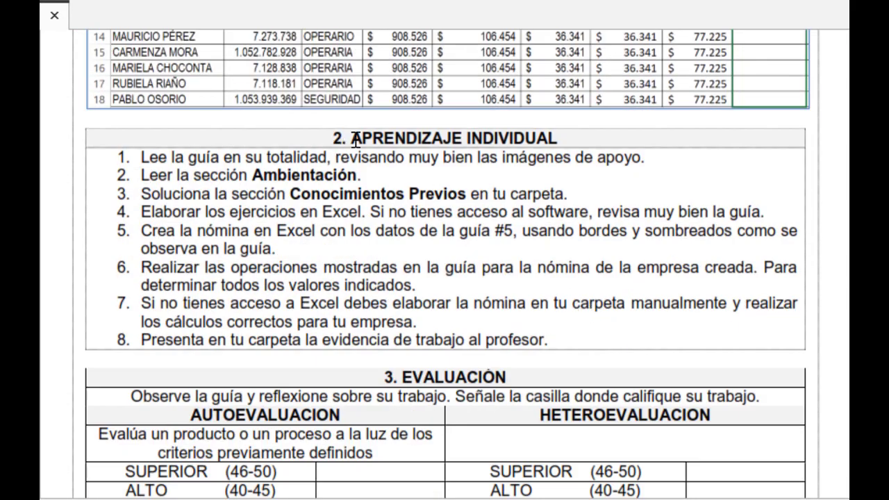
pyautogui.moveTo(352, 138); pyautogui.dragTo(549, 136)
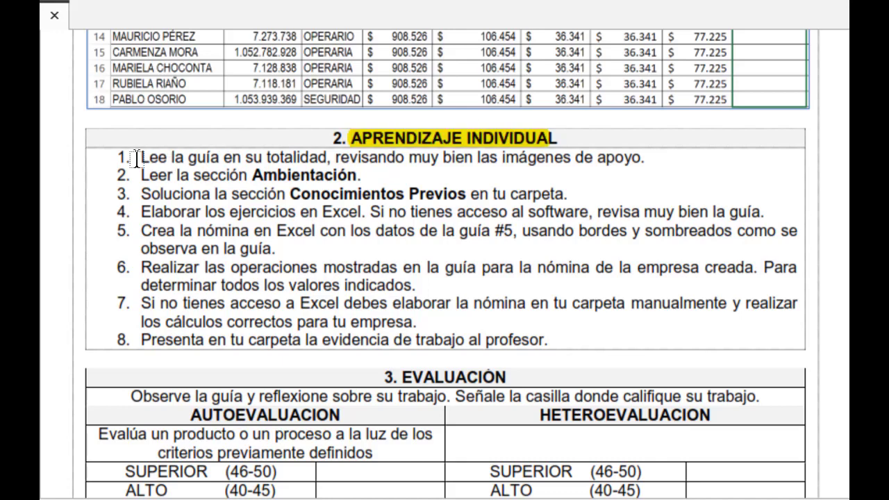
# Highlight the key phrases in items 1 to 5 of the individual learning list, including "Conocimientos Previos" and "Crea la nómina en Excel con los datos de la guía #5"
pyautogui.moveTo(137, 158); pyautogui.dragTo(241, 158)
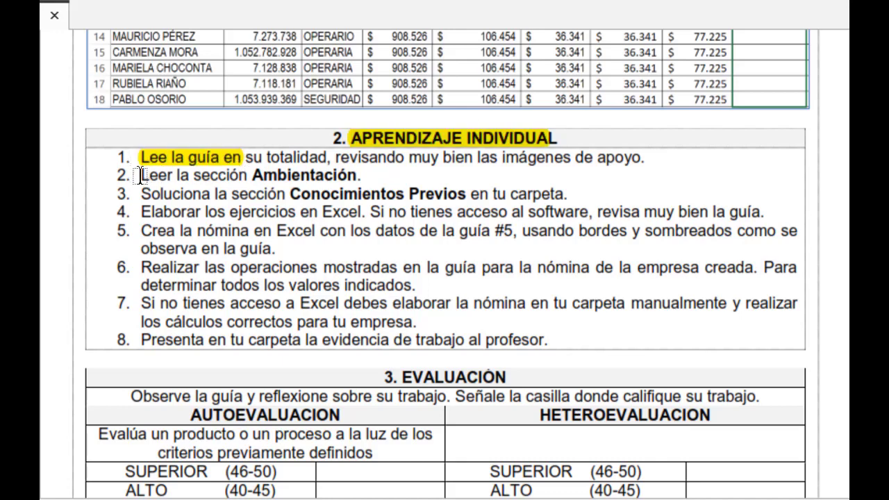
pyautogui.moveTo(140, 176); pyautogui.dragTo(229, 176)
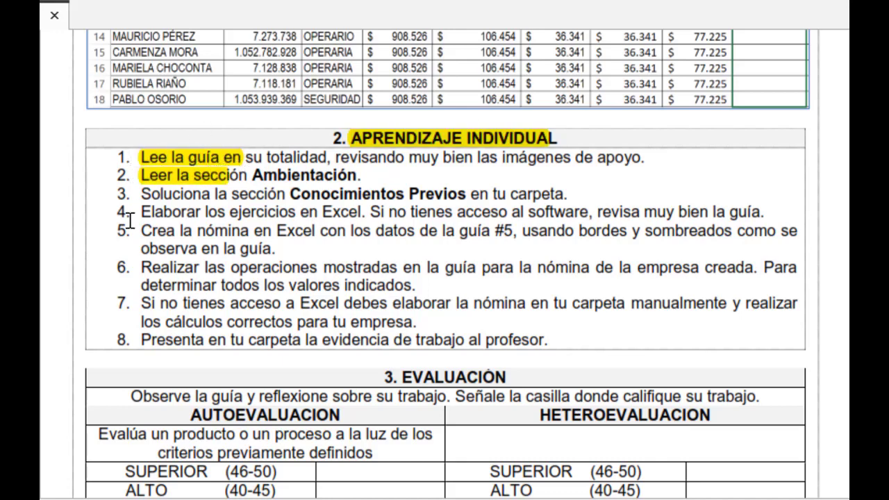
pyautogui.moveTo(287, 193); pyautogui.dragTo(492, 198)
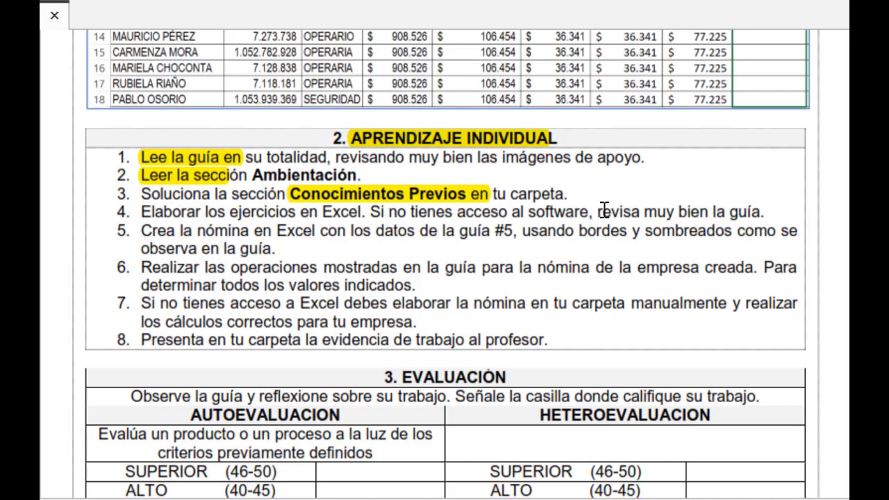
pyautogui.moveTo(601, 212); pyautogui.dragTo(766, 212)
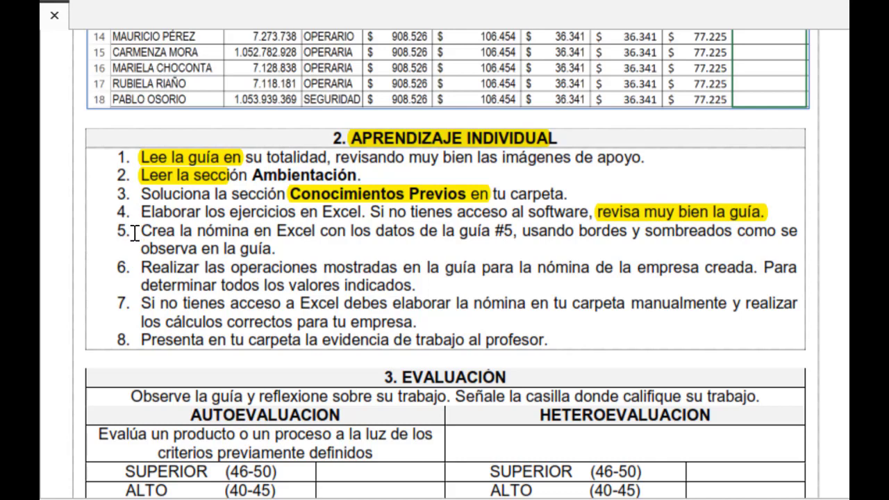
pyautogui.moveTo(141, 231); pyautogui.dragTo(523, 236)
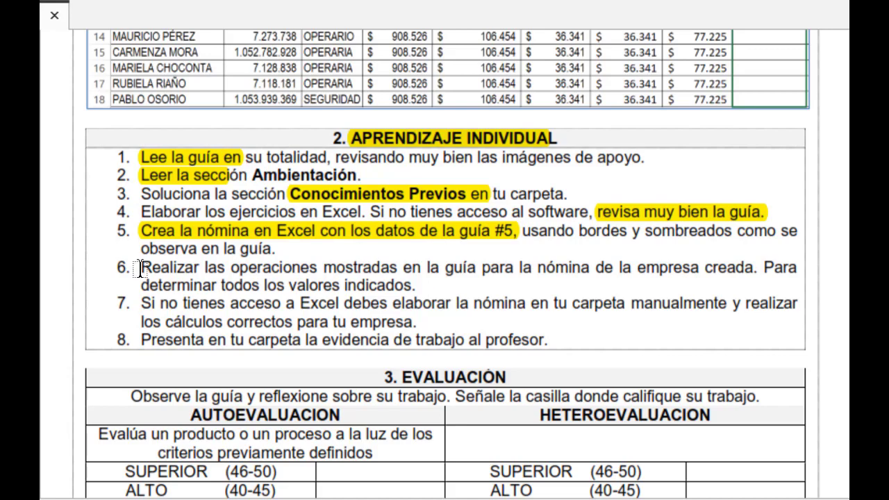
# Check the Paso 6 payroll example and highlight "Realizar las operaciones mostradas" in item 6 of the learning list
pyautogui.scroll(3, 204, 102)
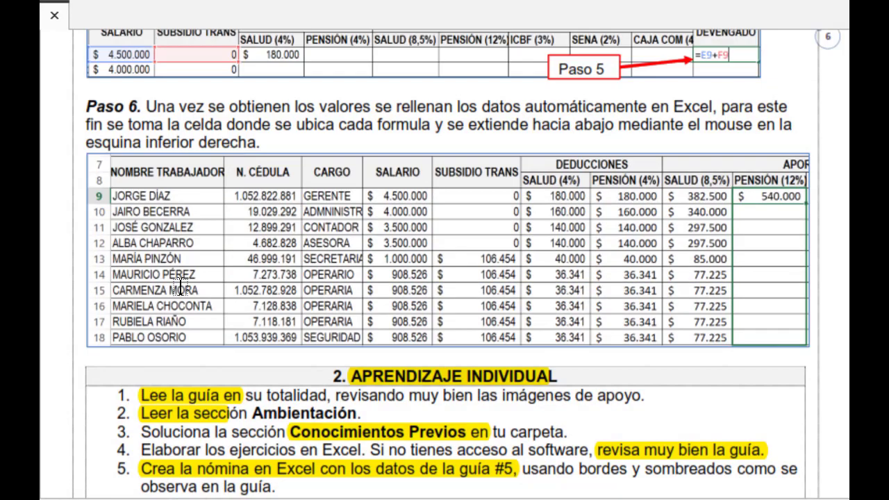
pyautogui.scroll(-1, 332, 285)
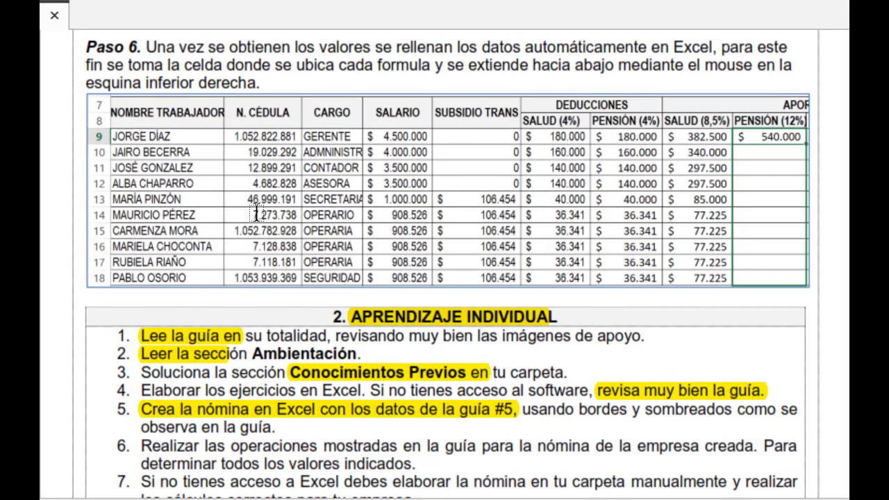
pyautogui.scroll(-2, 257, 212)
pyautogui.scroll(-2, 317, 287)
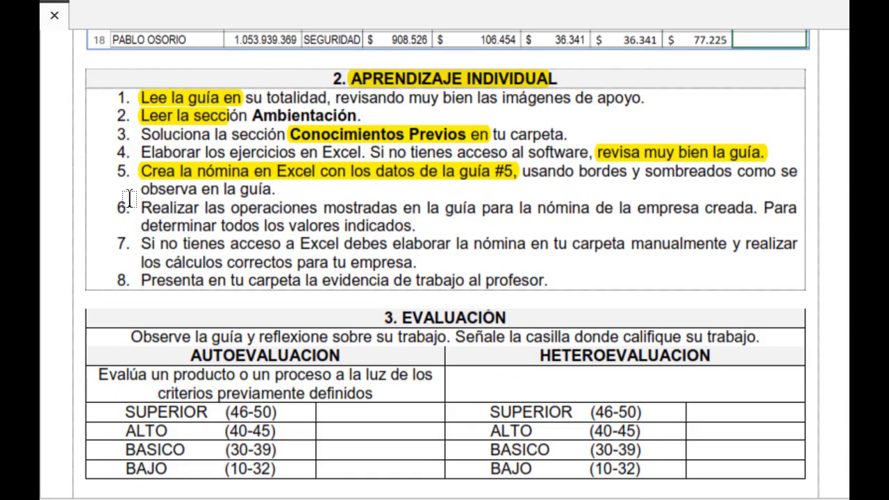
pyautogui.moveTo(141, 207); pyautogui.dragTo(406, 209)
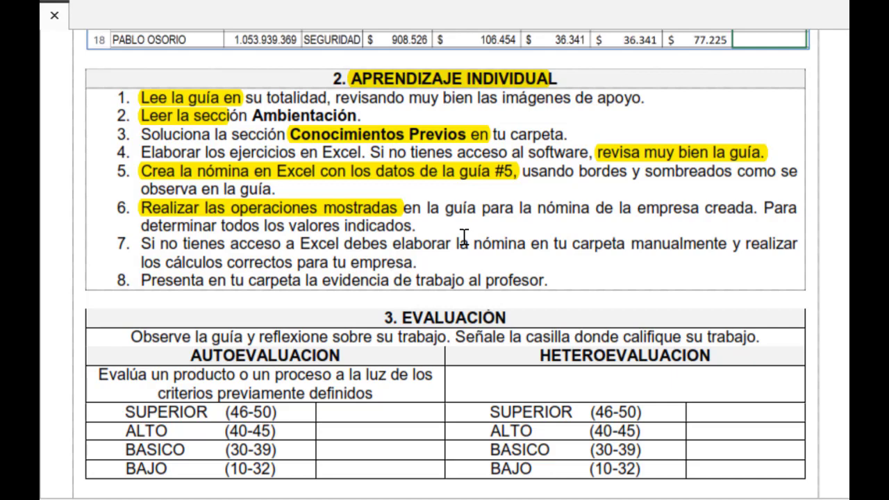
# Highlight "la nómina en tu carpeta manualmente" in item 7 of the individual learning list
pyautogui.scroll(3, 464, 237)
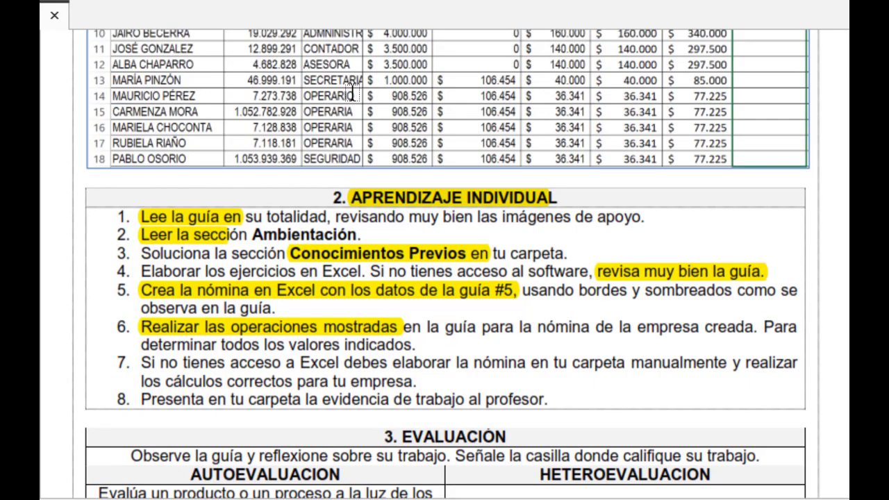
pyautogui.scroll(1, 490, 101)
pyautogui.scroll(-2, 562, 140)
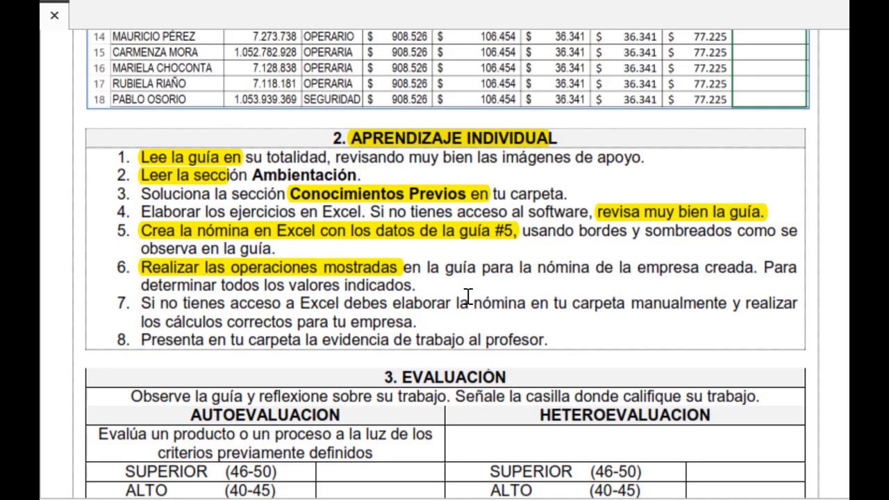
pyautogui.moveTo(460, 303); pyautogui.dragTo(727, 311)
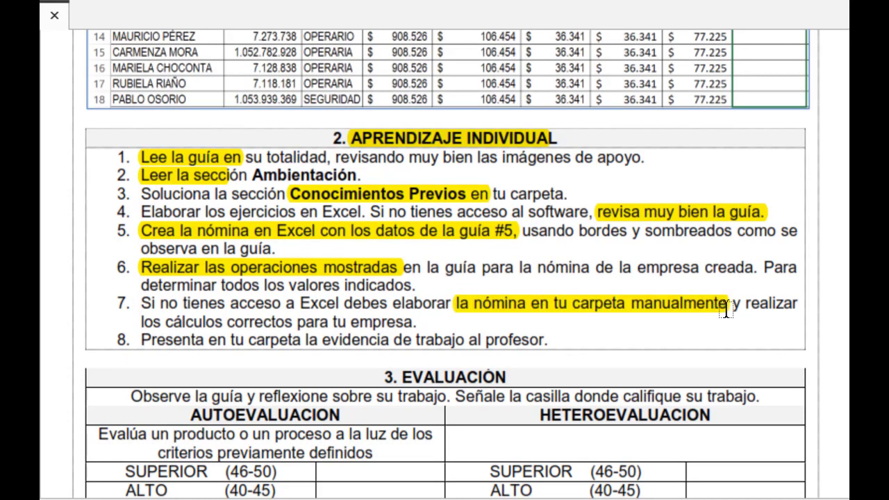
# Highlight all of item 8, "Presenta en tu carpeta la evidencia de trabajo al profesor."
pyautogui.scroll(3, 616, 313)
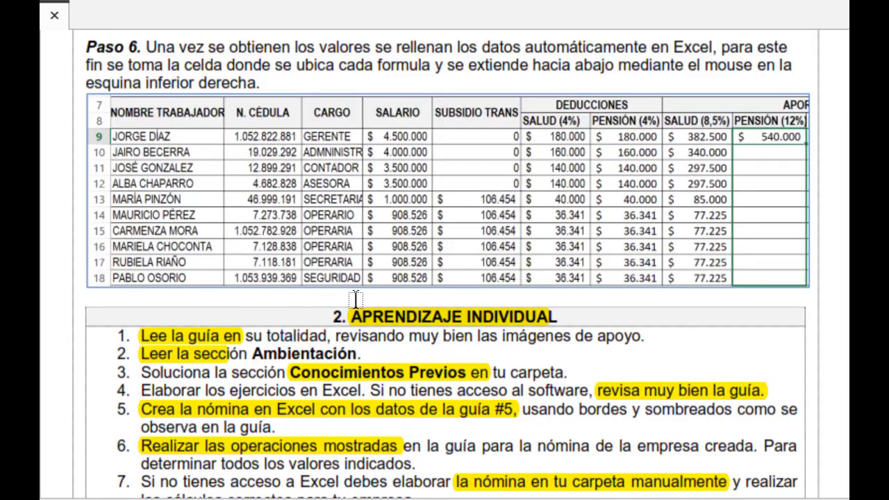
pyautogui.scroll(-4, 398, 255)
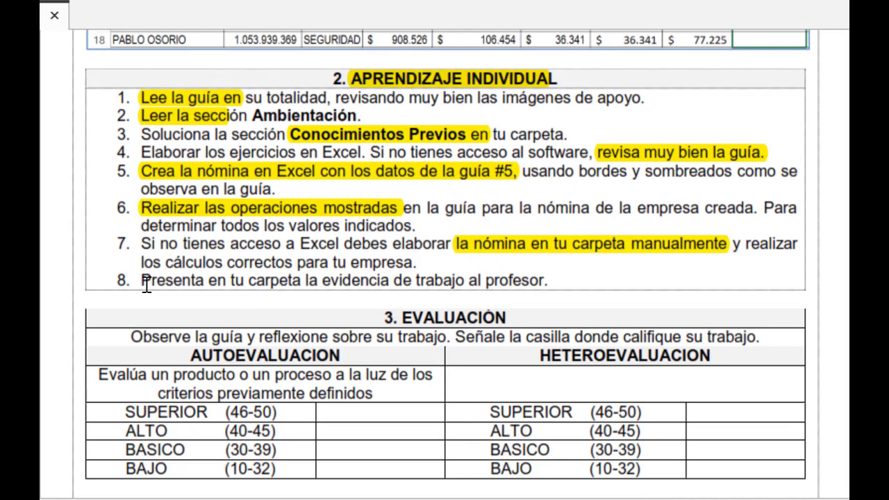
pyautogui.moveTo(146, 283); pyautogui.dragTo(560, 281)
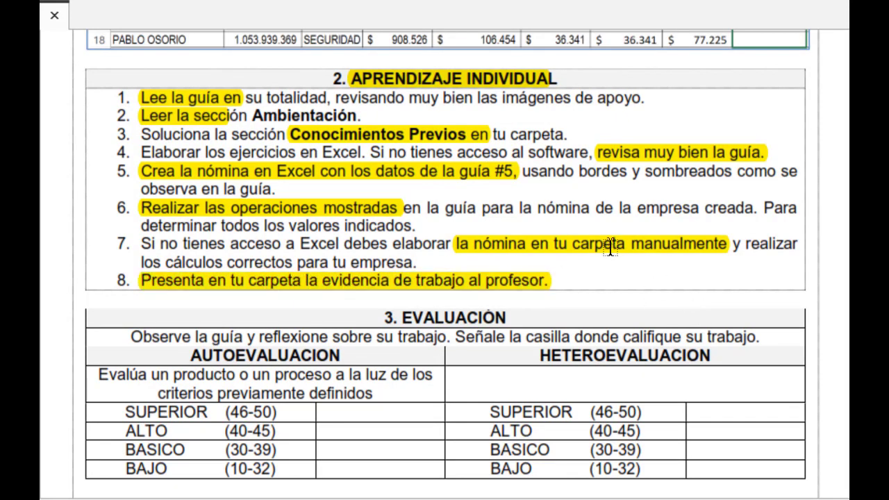